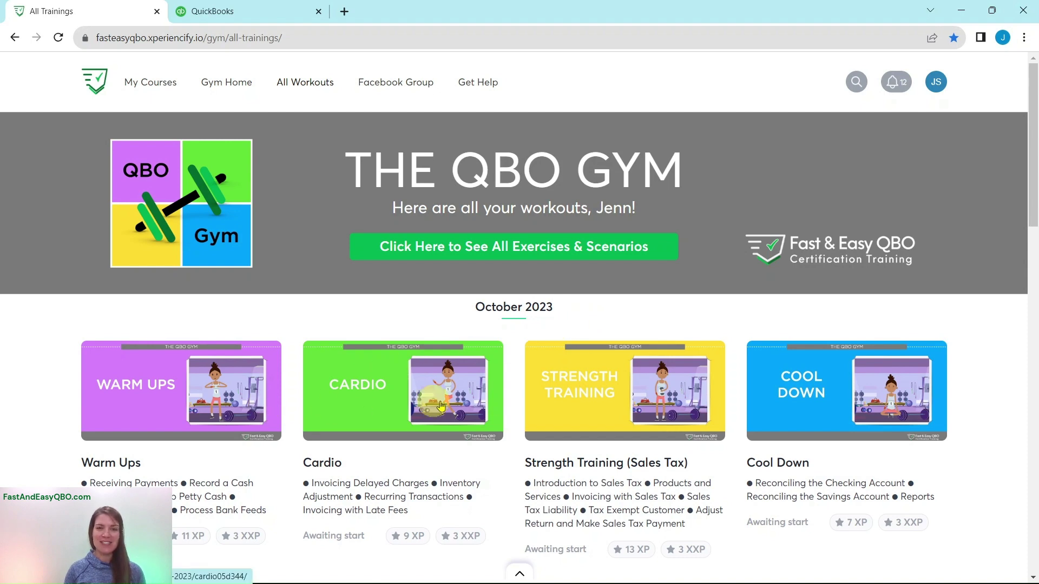
Open the September 2023 Cool Down workout's practice exercise on reconciling the checking and savings accounts and show its Scenario.
scroll(835, 397, down, 9)
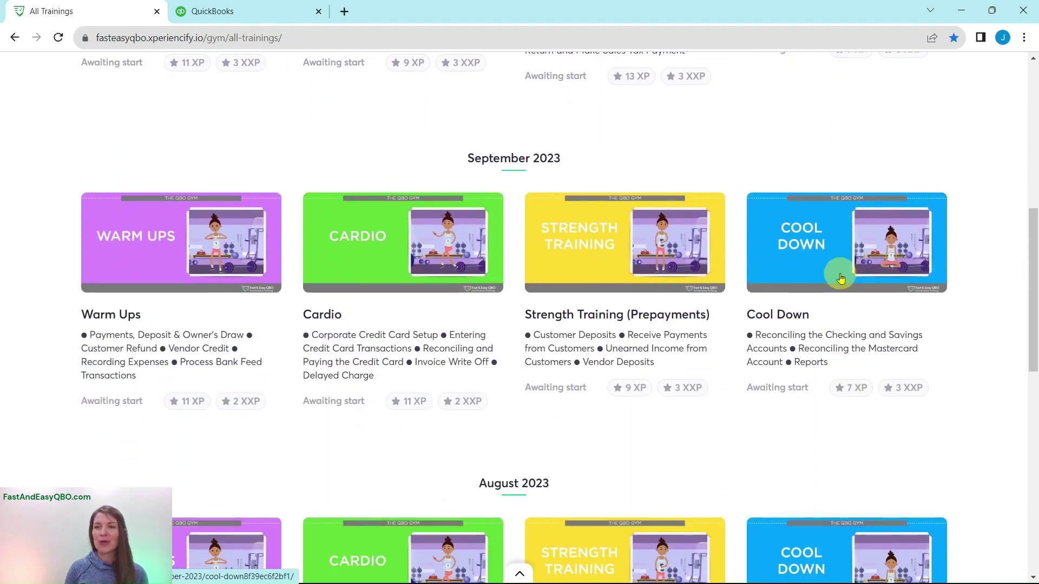
click(842, 278)
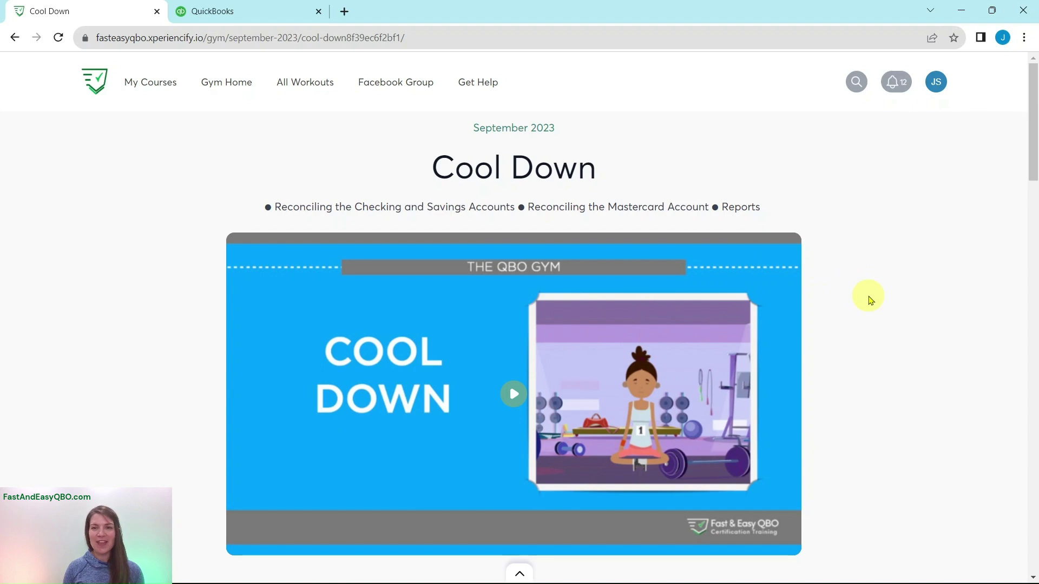
scroll(870, 301, down, 12)
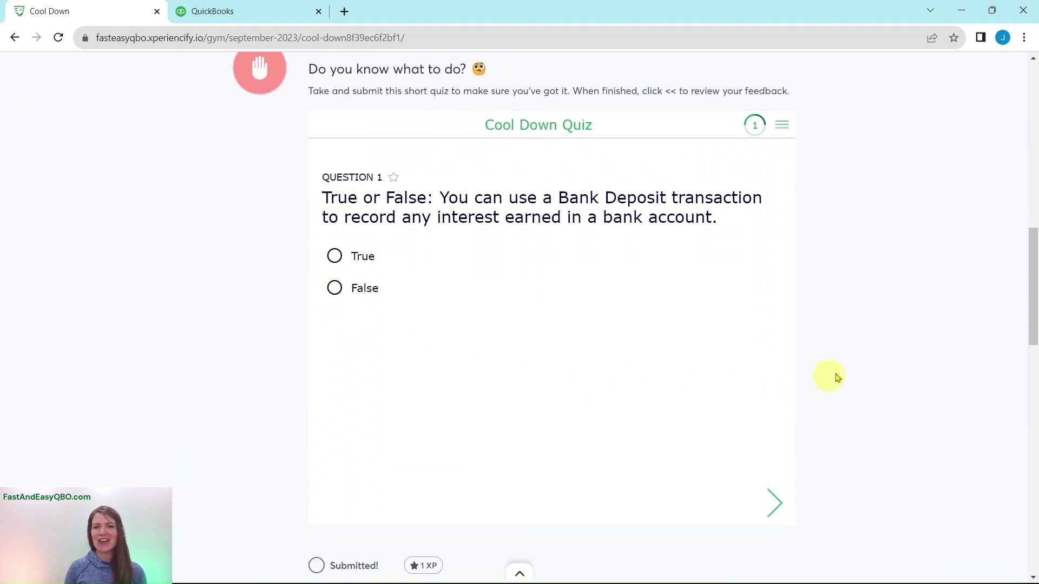
scroll(907, 358, down, 10)
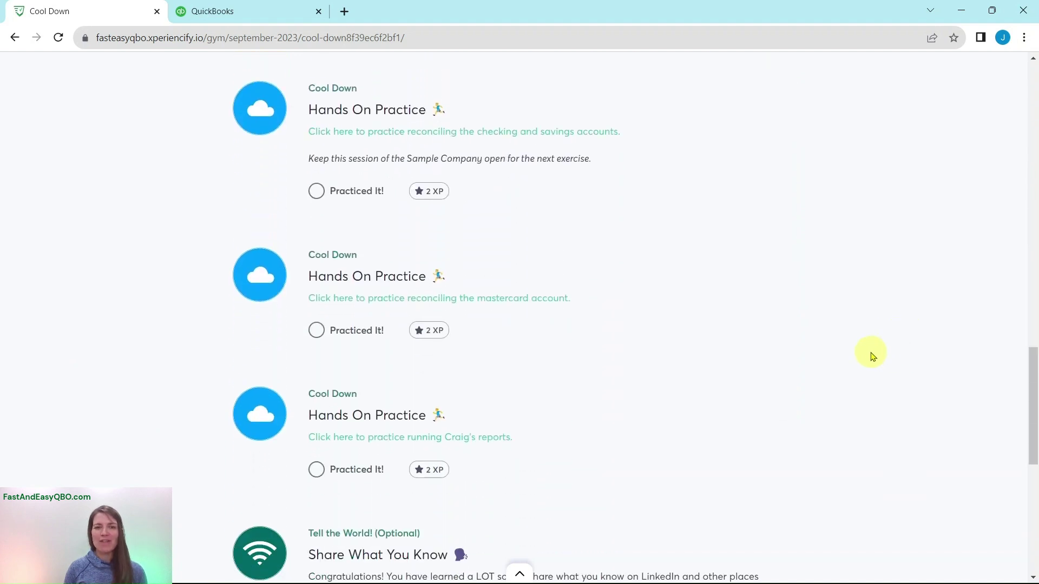
scroll(873, 356, down, 1)
scroll(872, 353, up, 2)
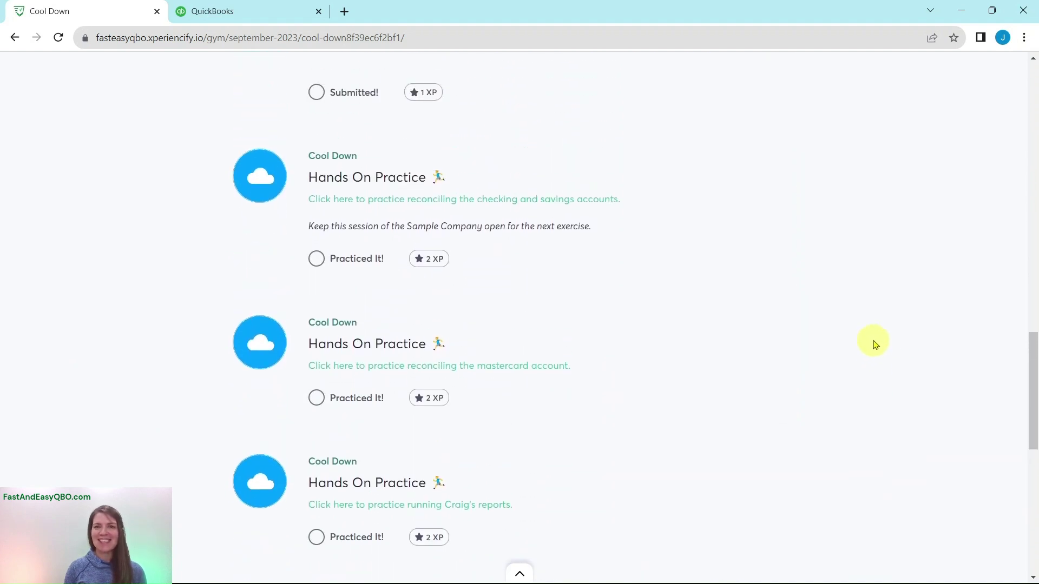
click(444, 203)
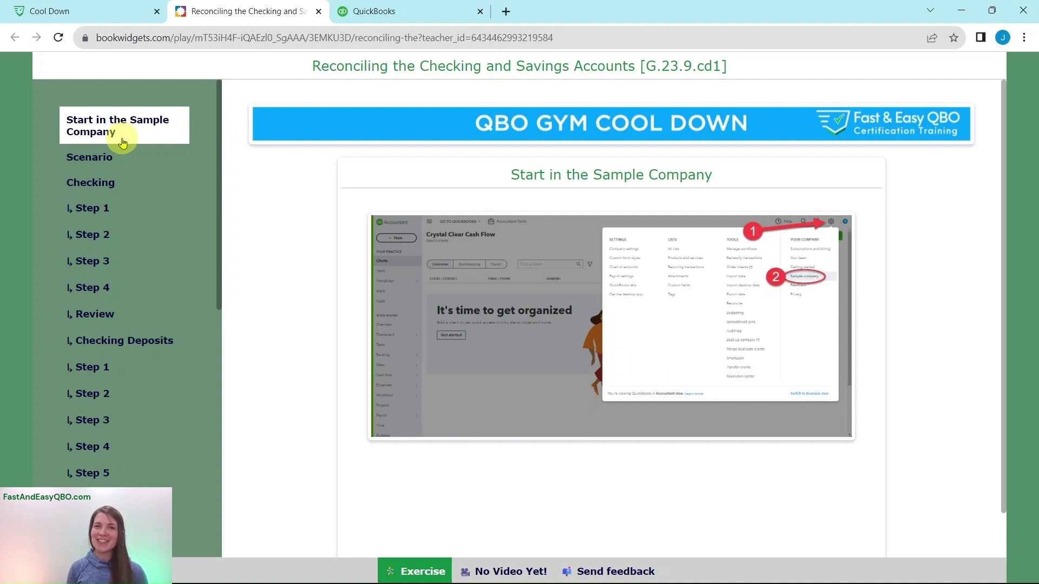
click(75, 158)
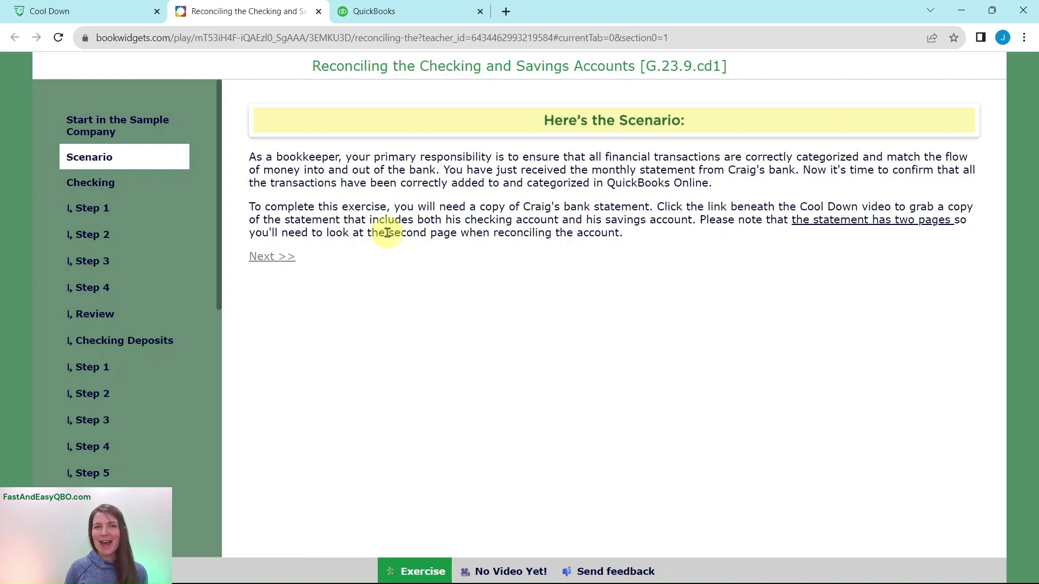
Download the Checking and Savings Statement from the Cool Down page, open it and look through both pages.
click(82, 11)
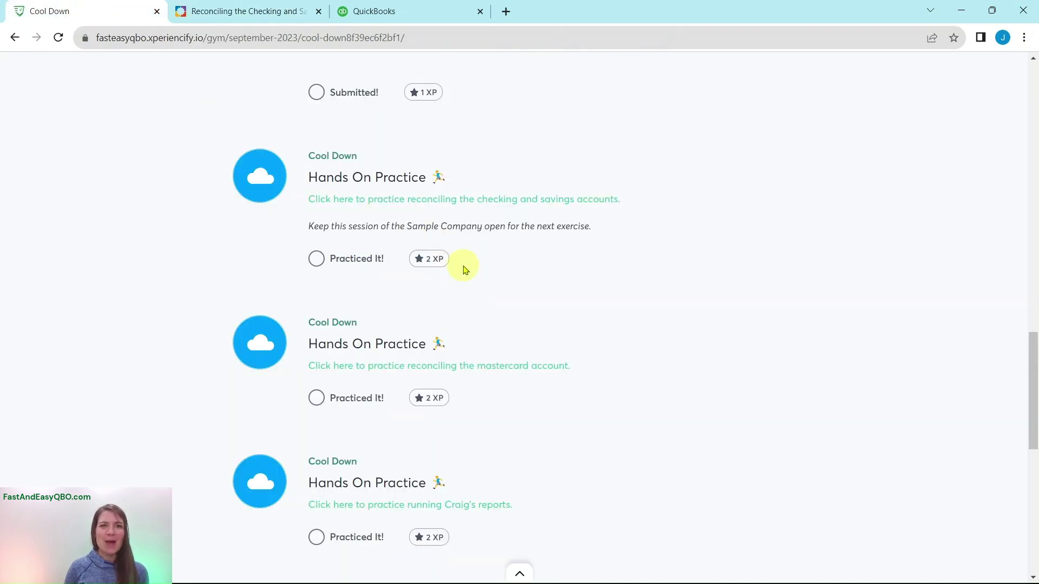
scroll(464, 269, up, 15)
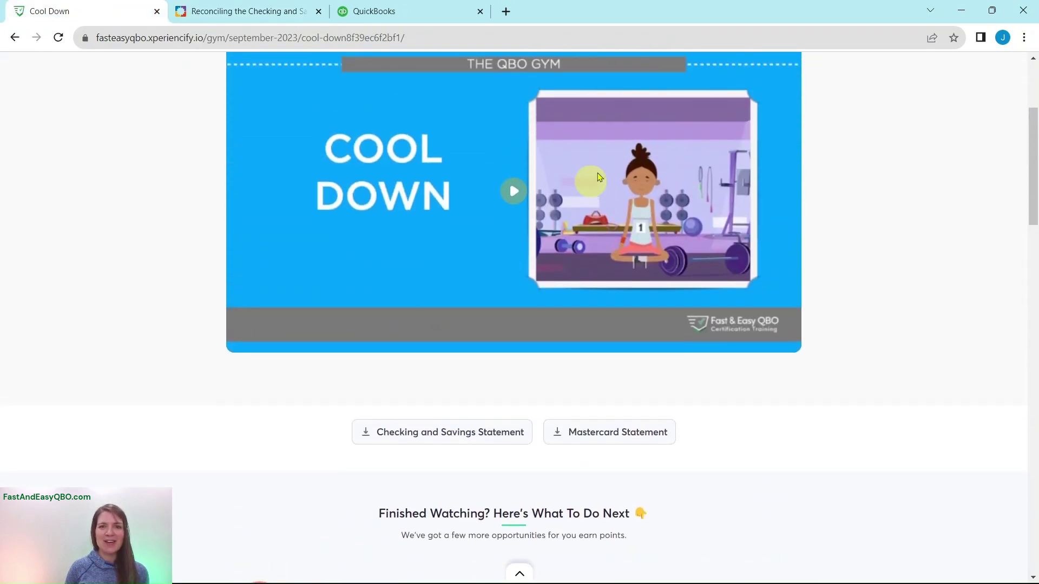
scroll(628, 278, down, 4)
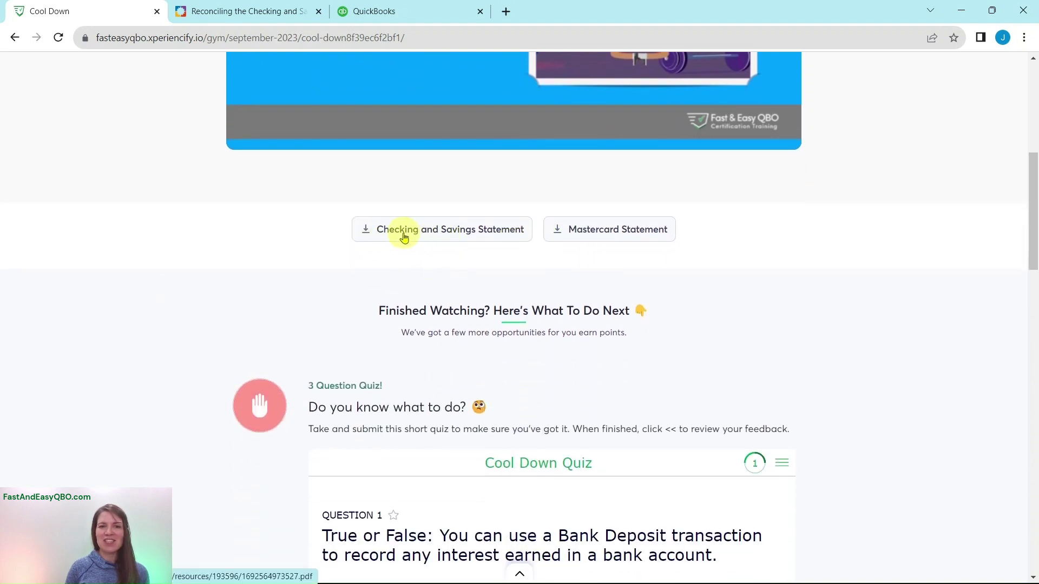
click(460, 233)
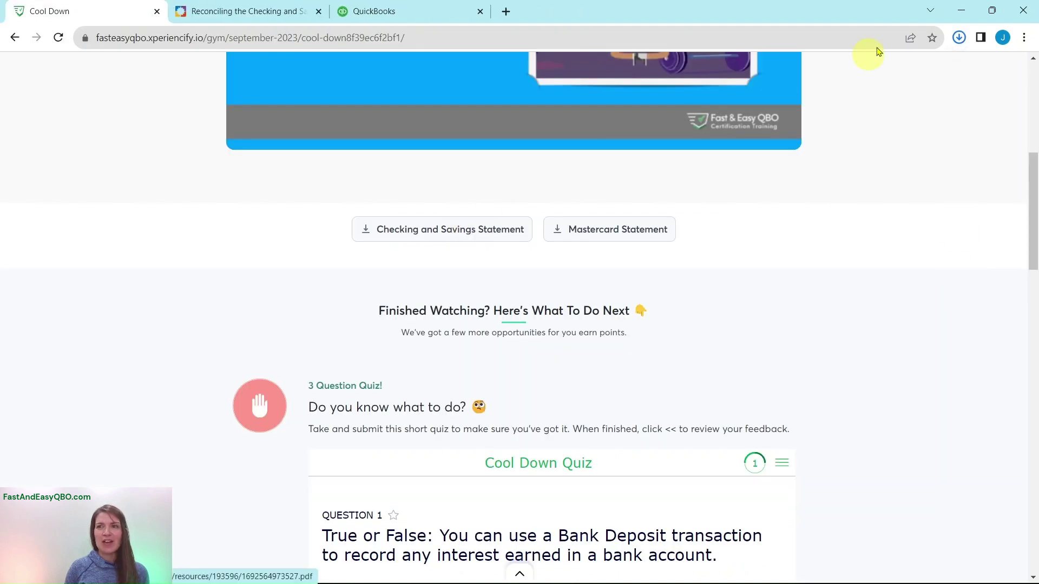
click(801, 67)
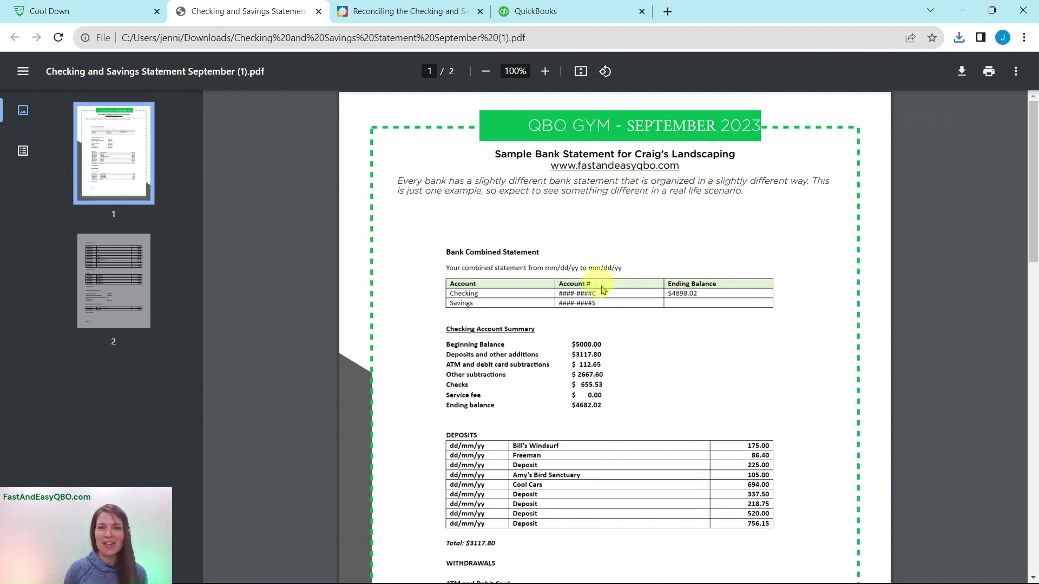
scroll(615, 302, down, 13)
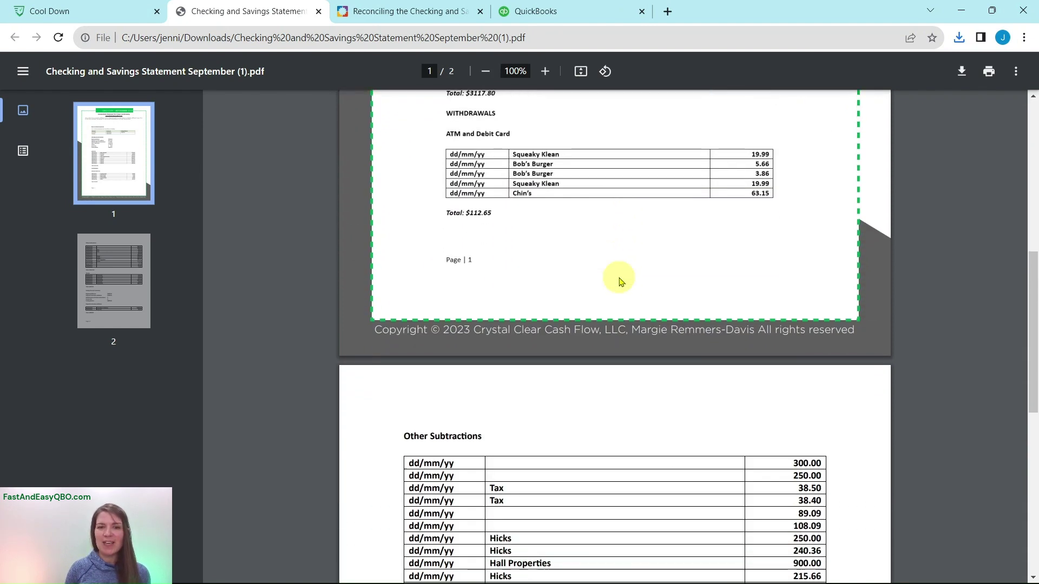
scroll(621, 285, down, 5)
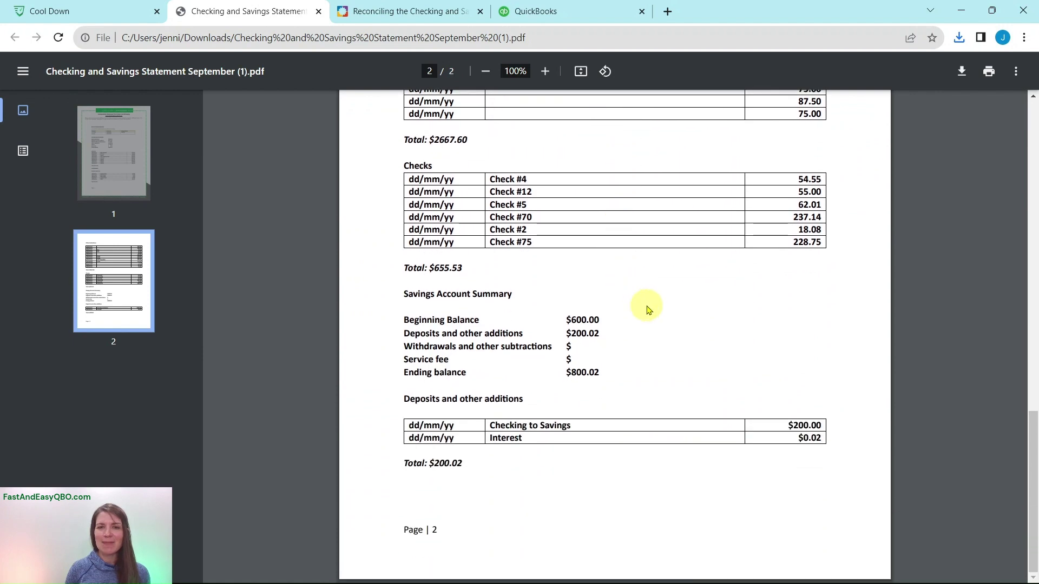
scroll(639, 303, up, 12)
scroll(633, 311, up, 8)
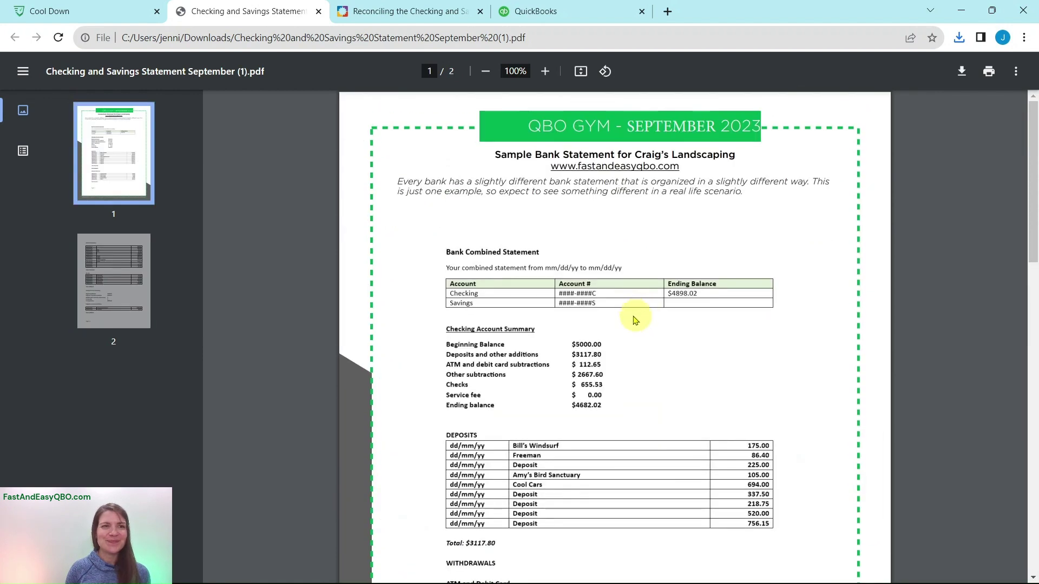
Return to the reconciling exercise and read the Checking introduction and its Step 1 instructions.
click(372, 12)
click(77, 184)
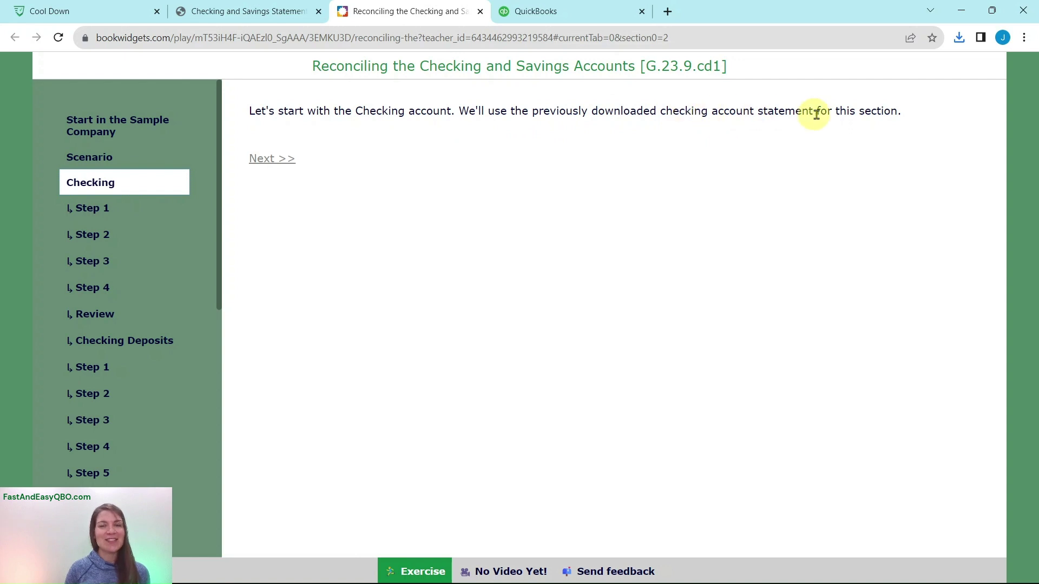
click(85, 208)
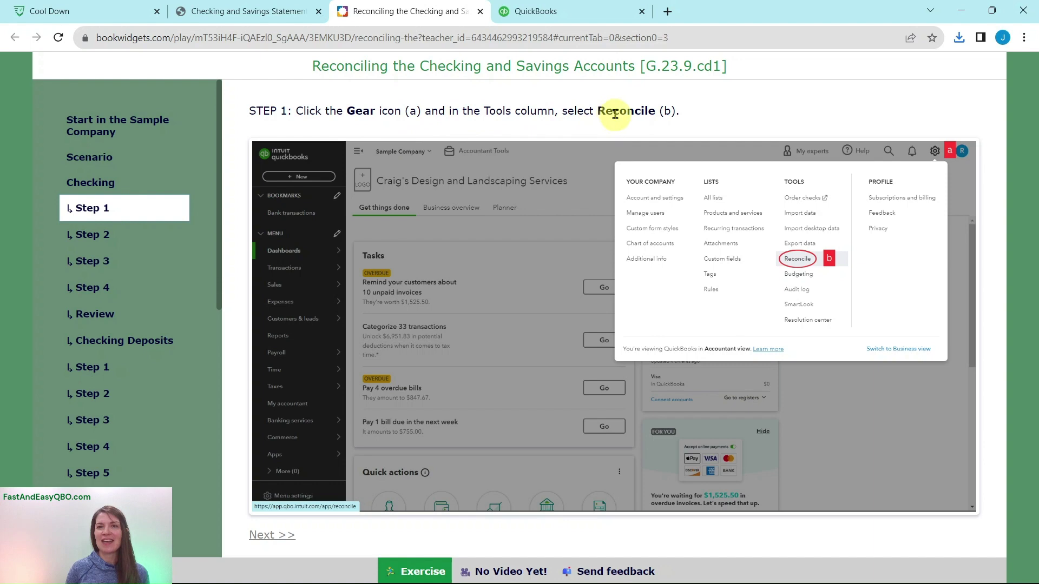
Switch to QuickBooks, open the Reconcile tool and pass its introductory screens to reach the Checking account form.
click(571, 13)
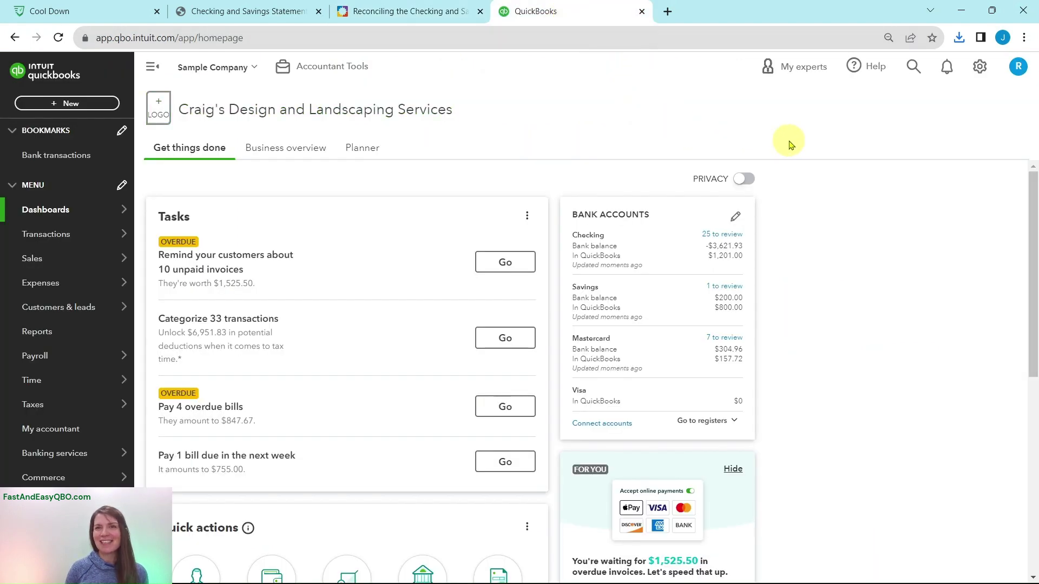
click(979, 69)
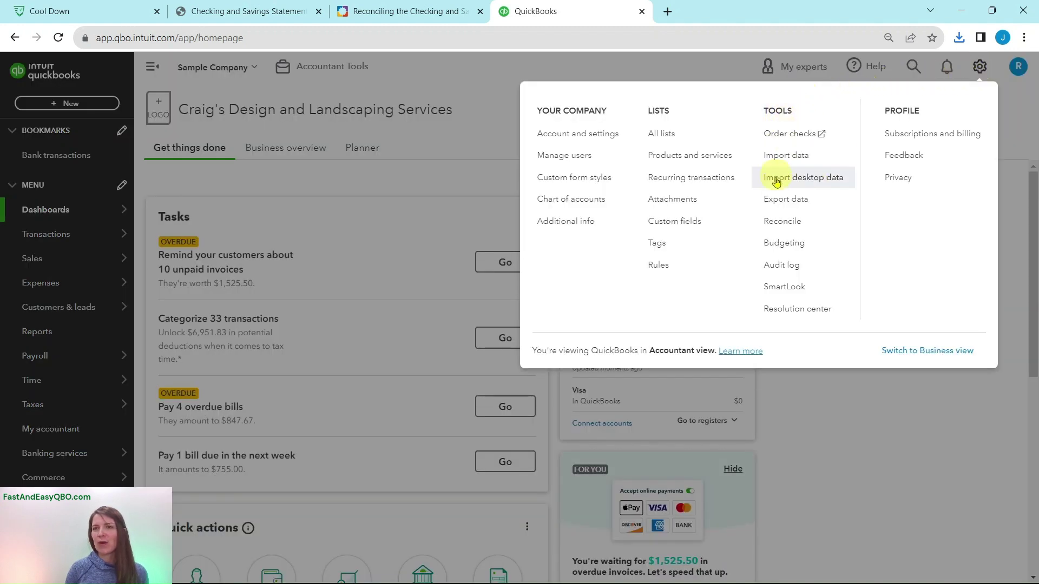
click(809, 227)
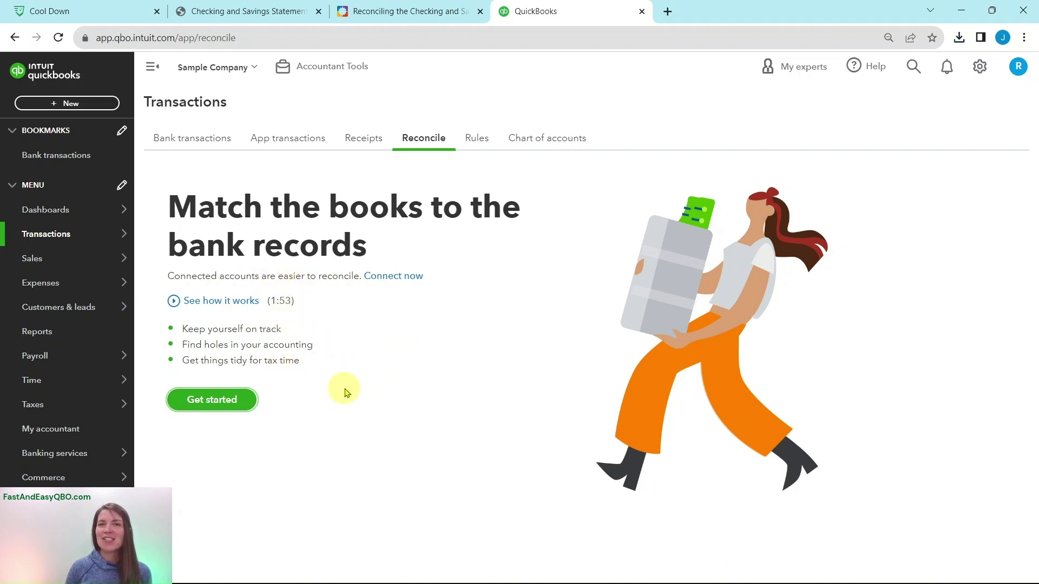
click(206, 403)
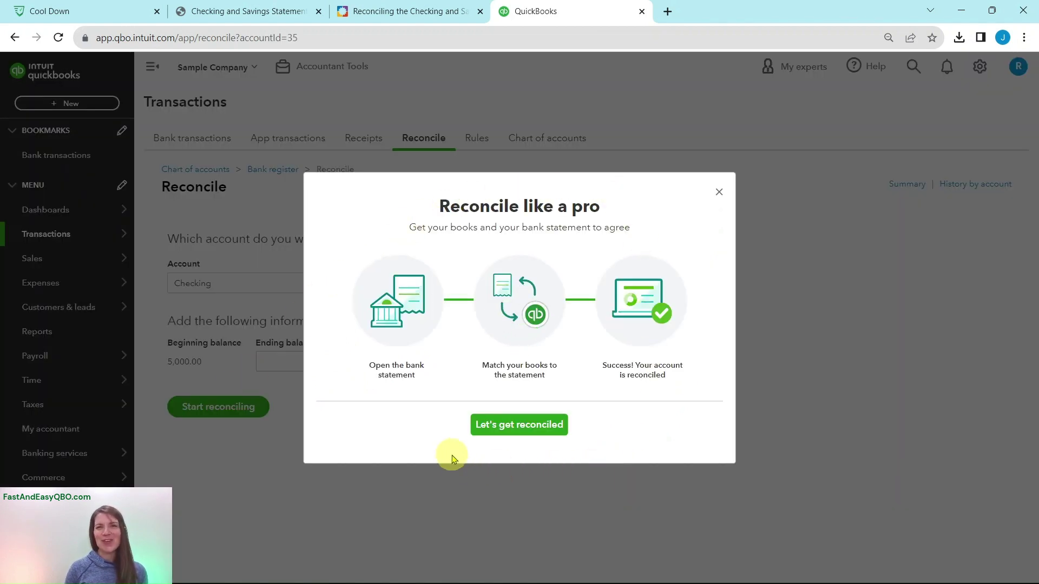
click(515, 426)
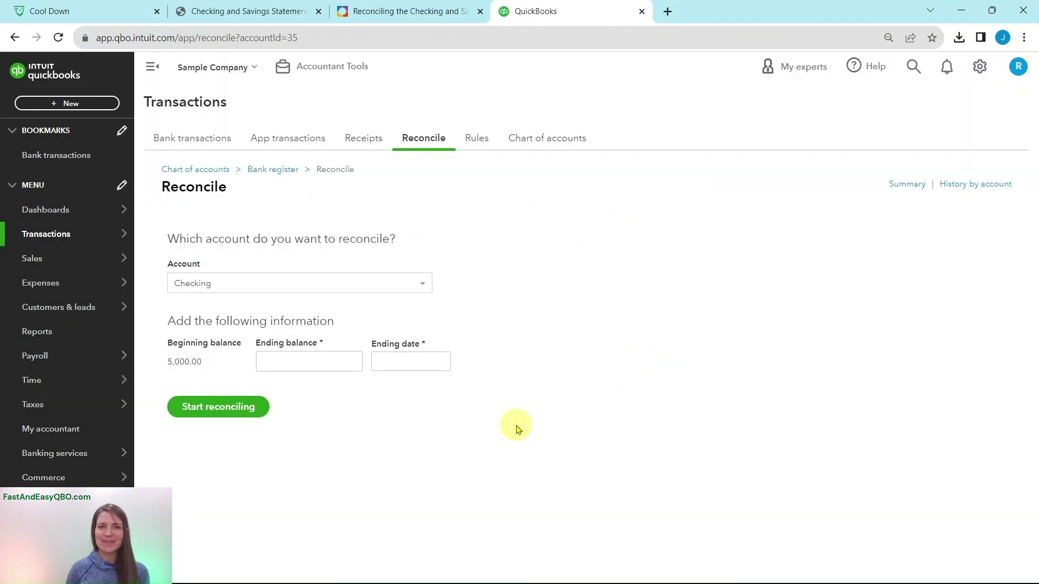
Read Checking Steps 2 to 4 in the exercise and look up the checking account's ending balance on the bank statement.
click(377, 6)
click(89, 238)
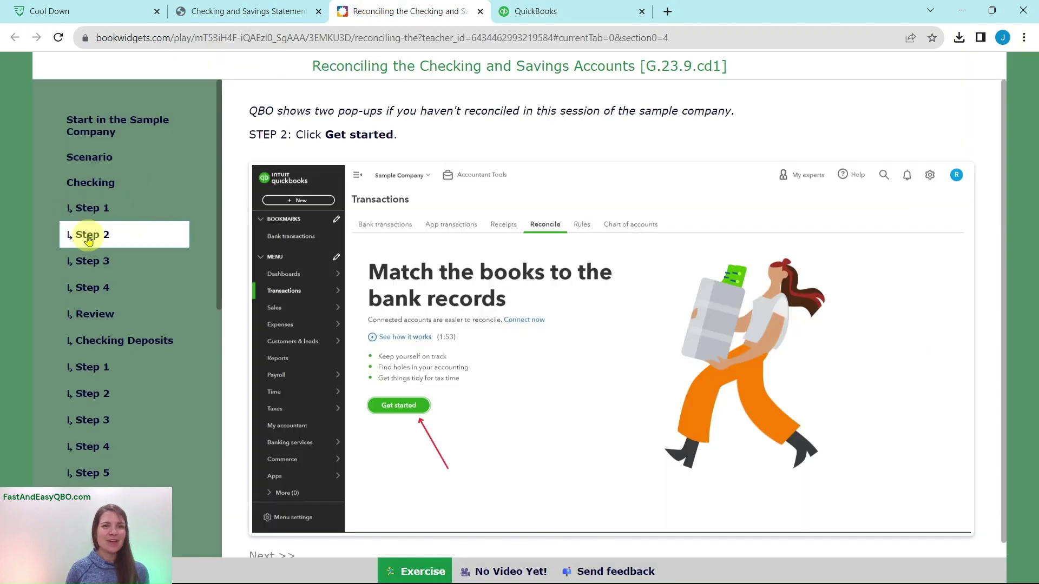
click(91, 264)
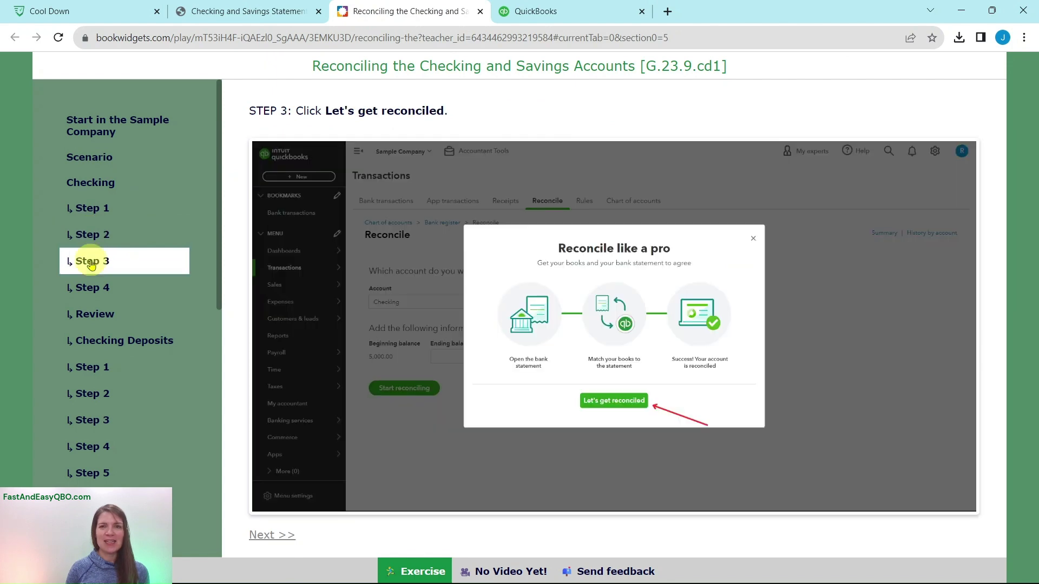
click(101, 287)
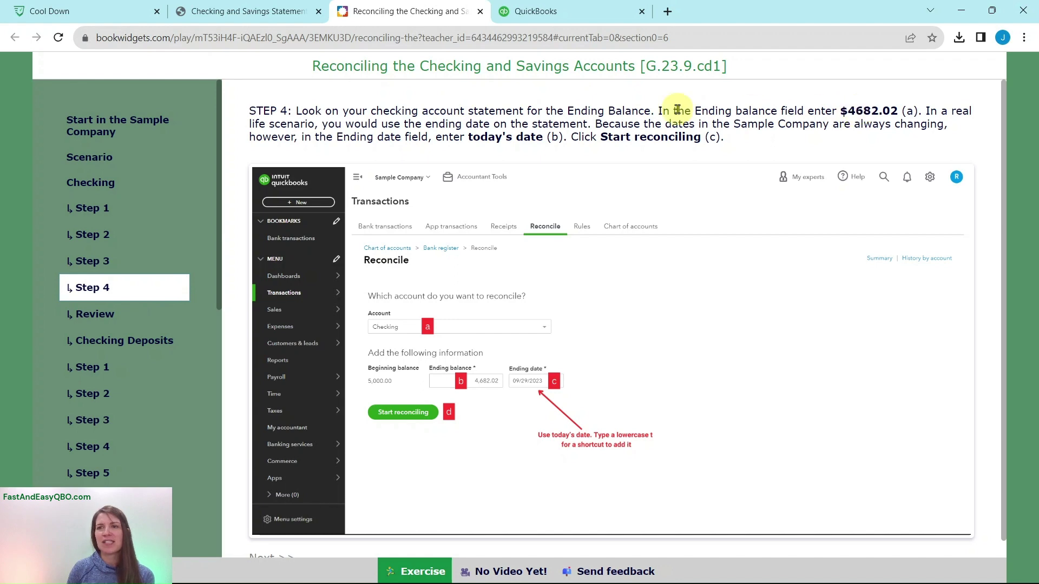
click(248, 10)
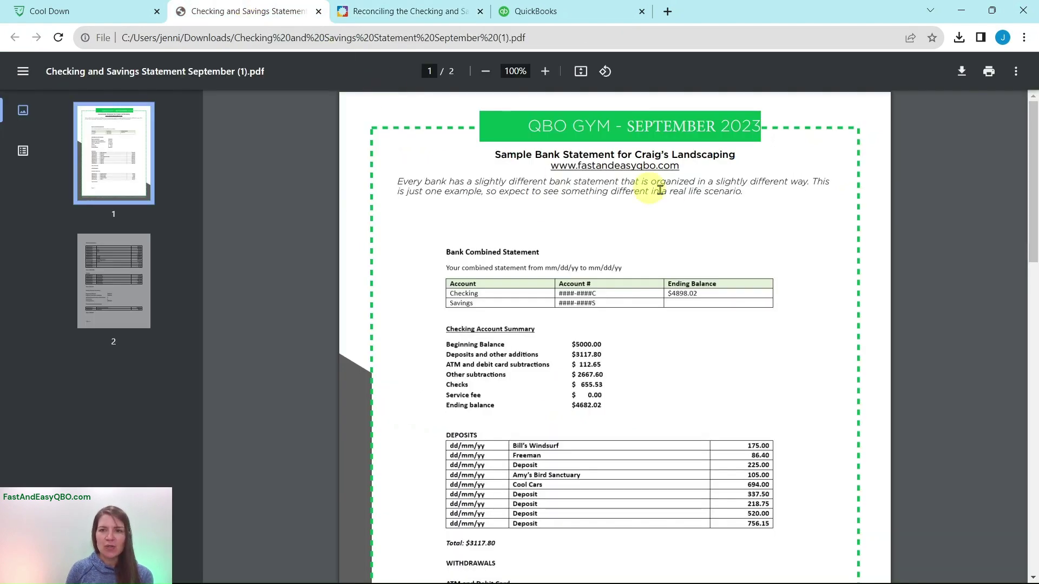
scroll(772, 317, down, 3)
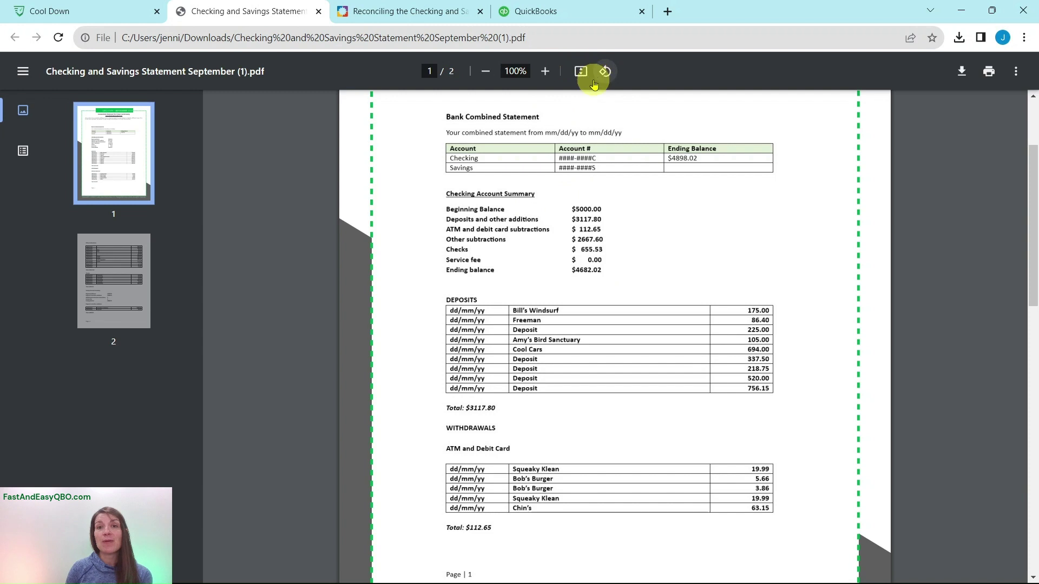
Start the Checking reconciliation in QuickBooks with ending balance 4,682.02 and today's date, 10/03/2023, as ending date, dismissing the first tip.
click(571, 13)
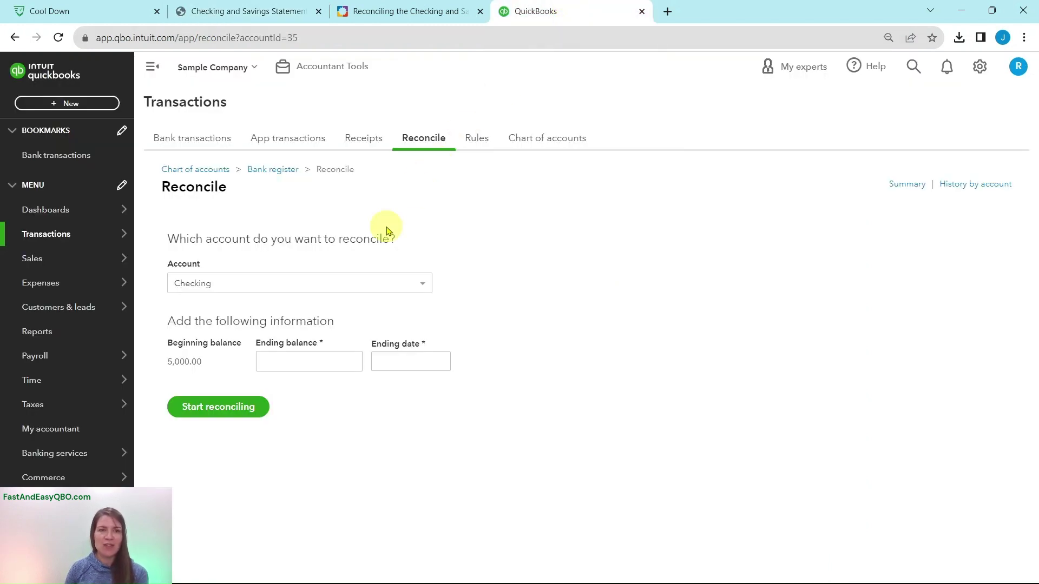
click(314, 361)
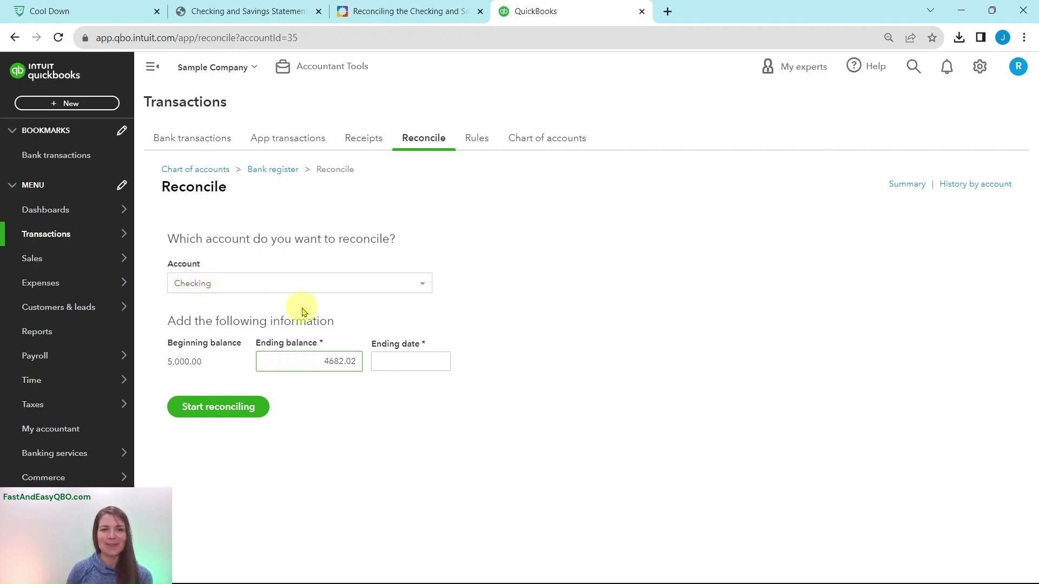
click(396, 21)
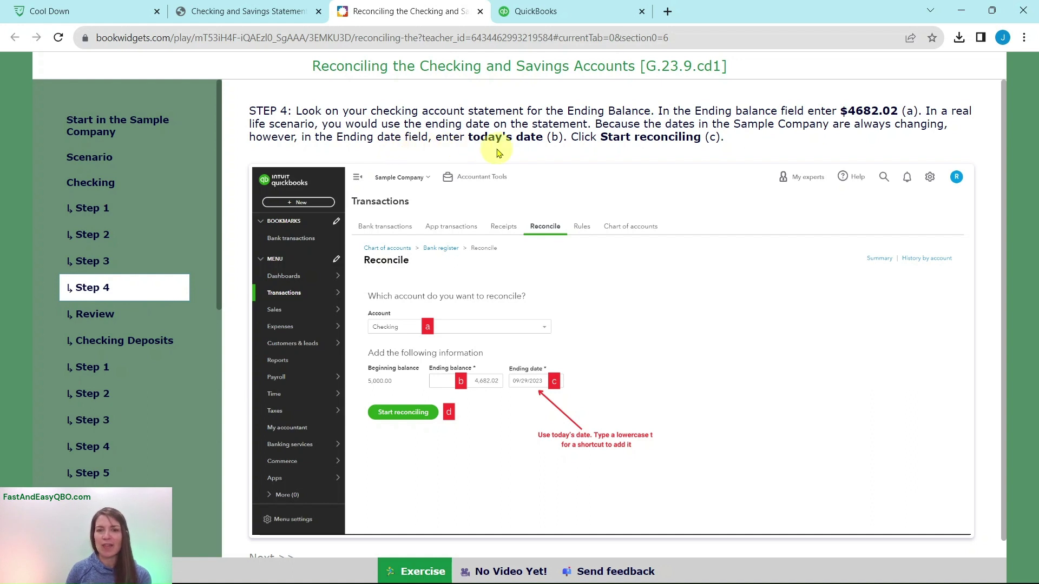
click(533, 10)
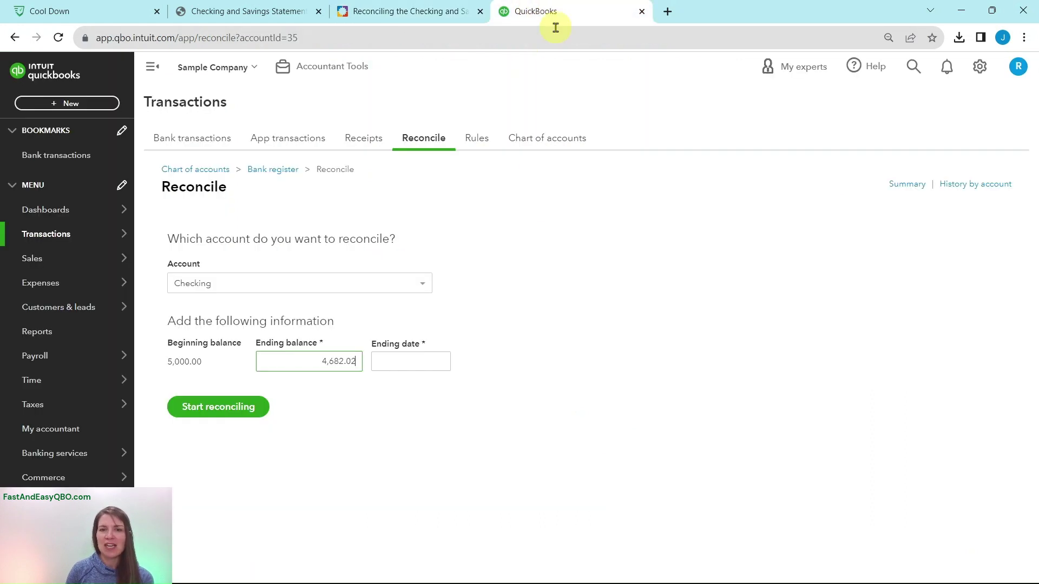
click(415, 358)
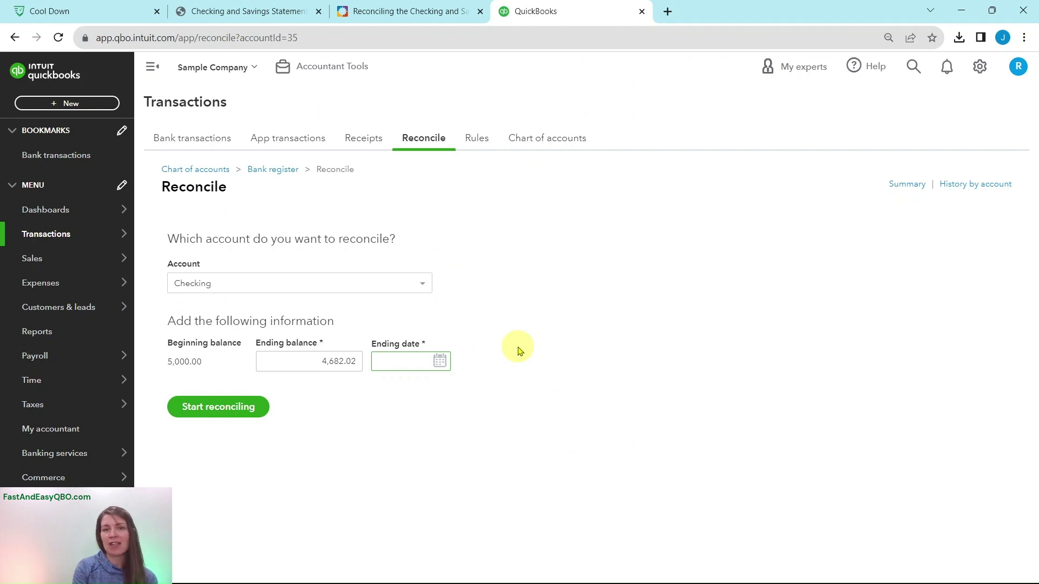
key(t)
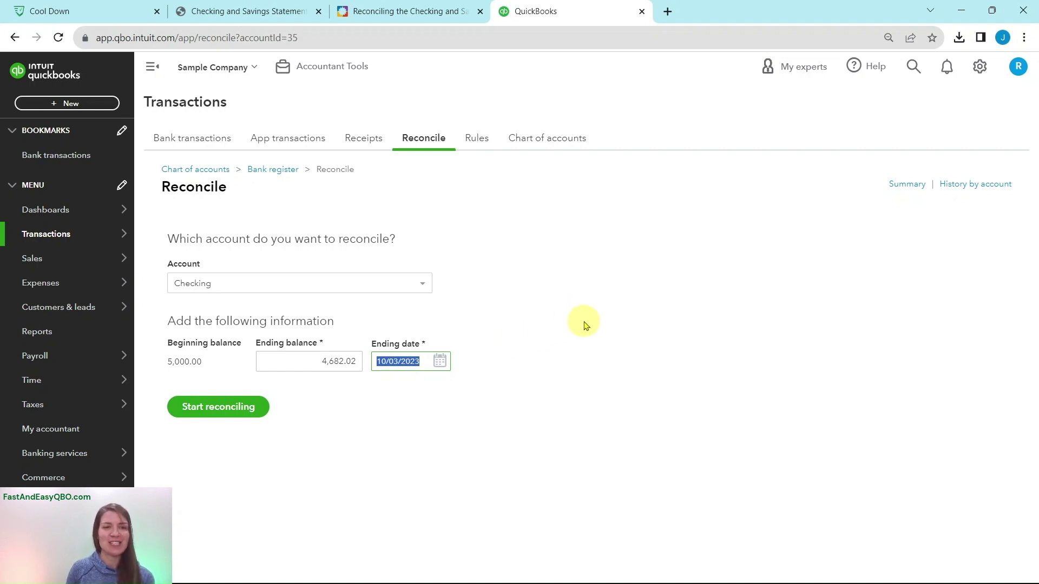
click(209, 414)
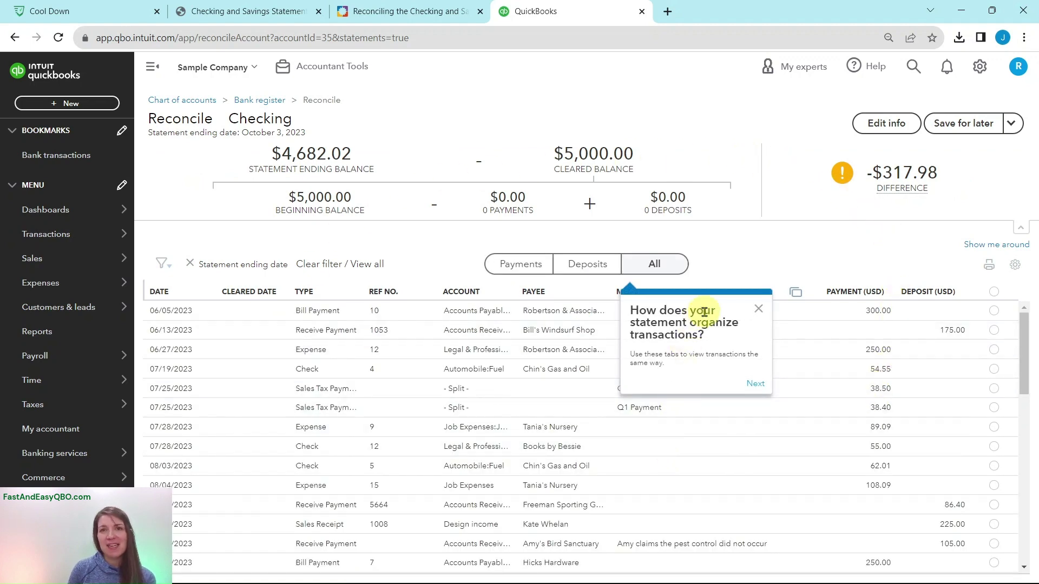
click(759, 310)
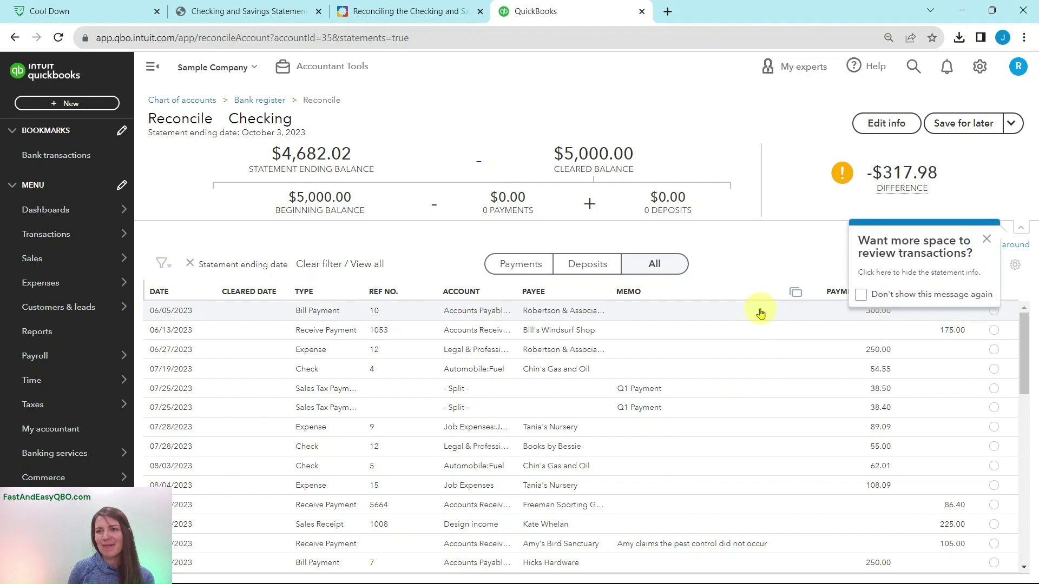
Dismiss the remaining tips on the Checking reconciliation page, and read the exercise's Review section explaining that page.
click(988, 242)
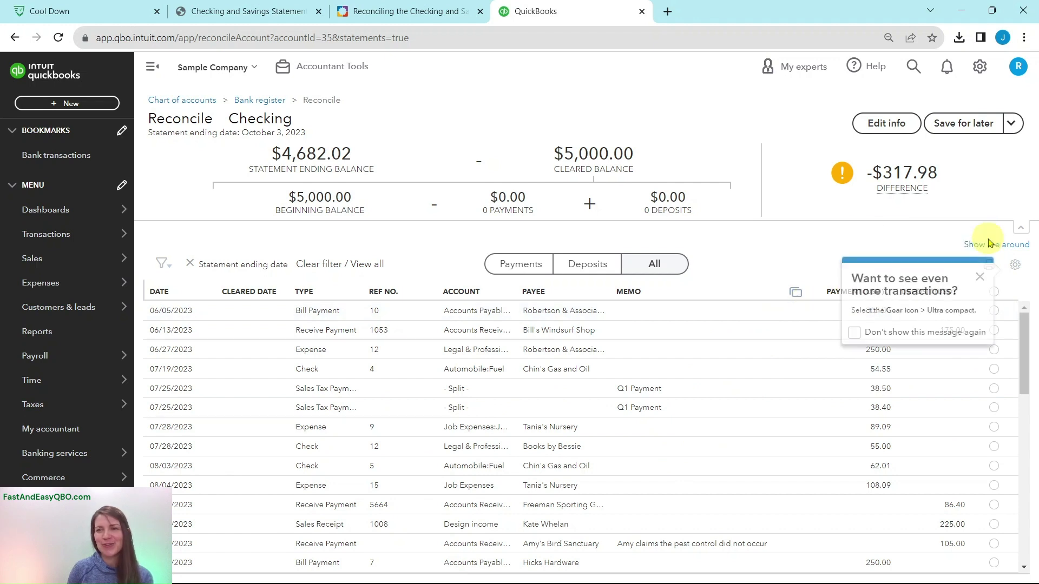
click(981, 278)
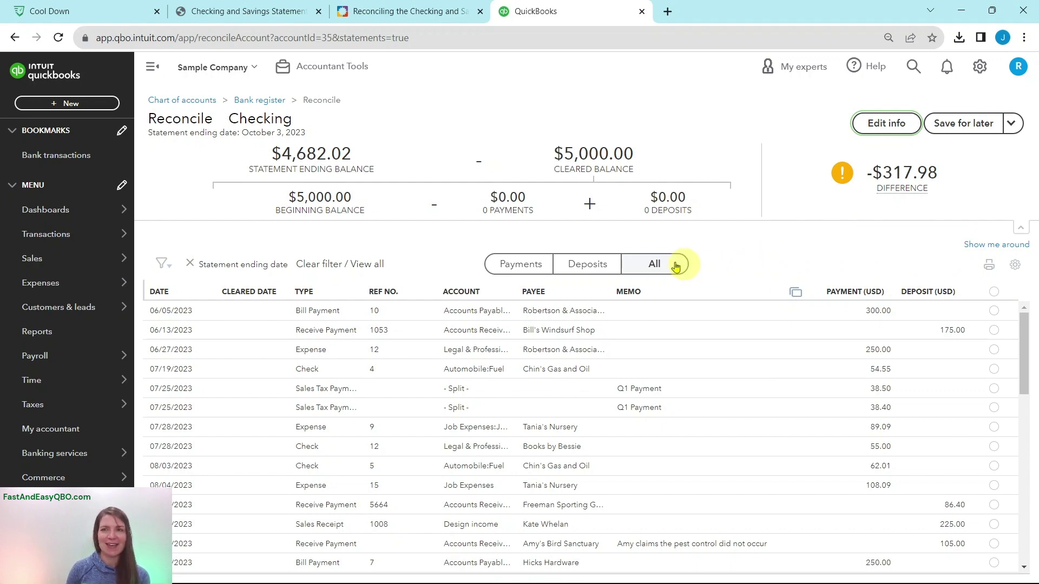
click(384, 15)
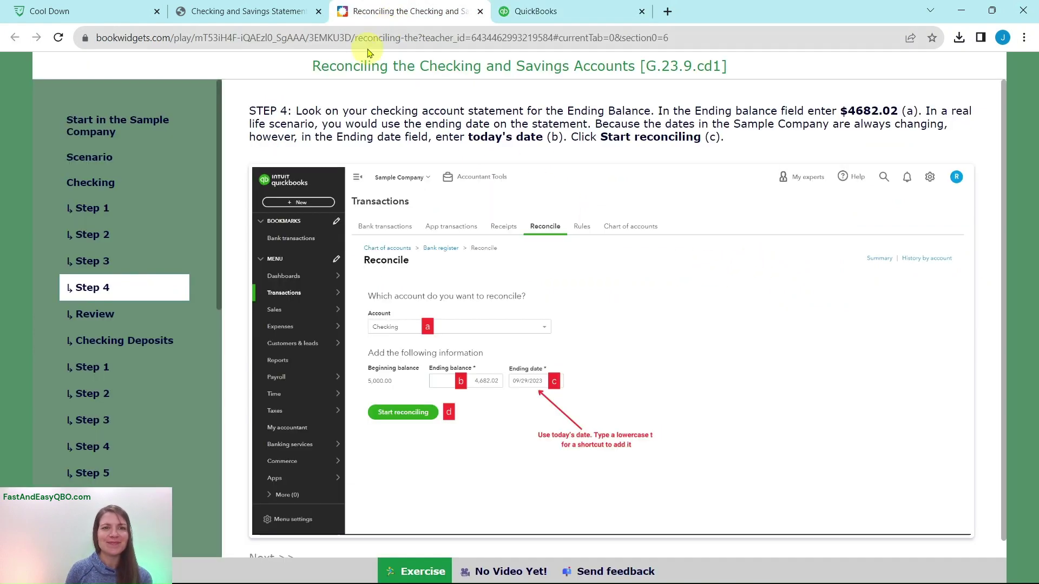
click(93, 314)
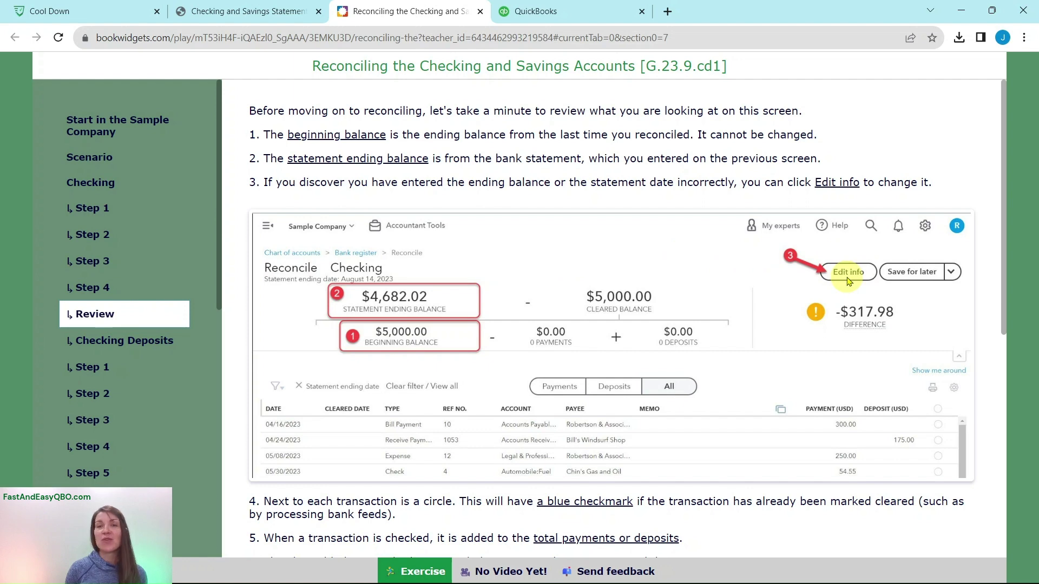
scroll(848, 281, down, 3)
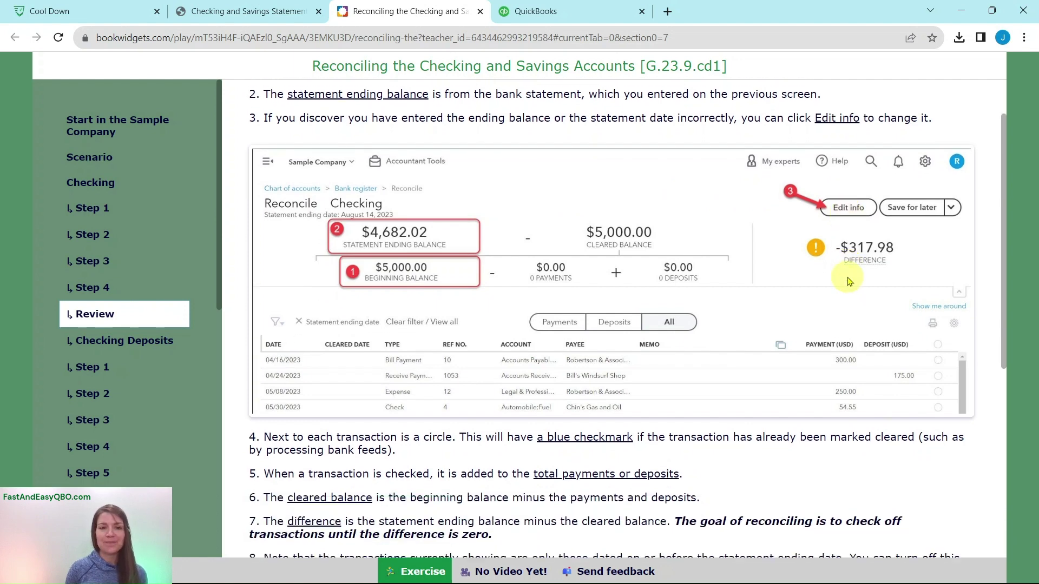
scroll(848, 281, down, 3)
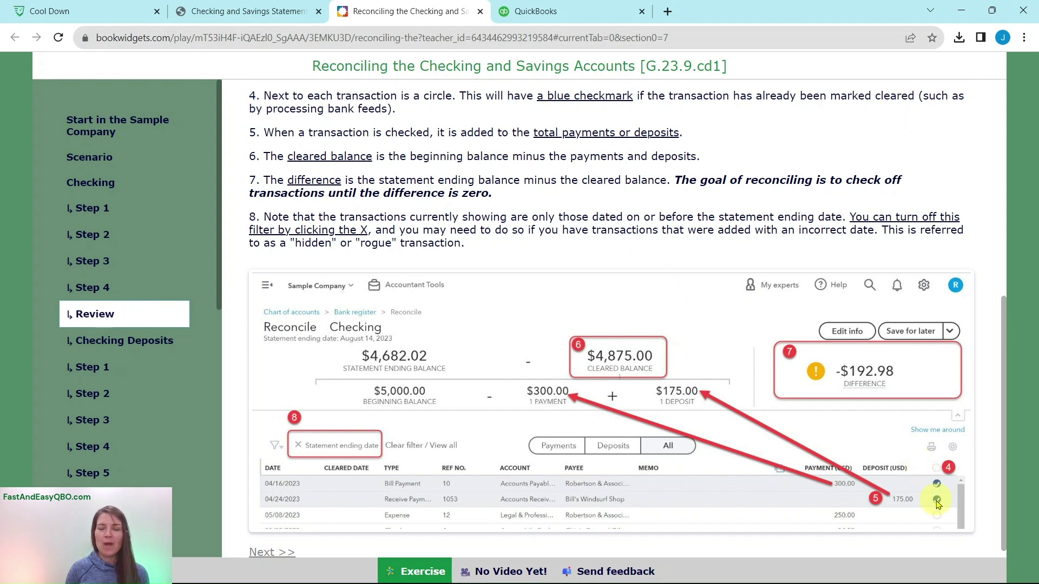
scroll(941, 486, down, 1)
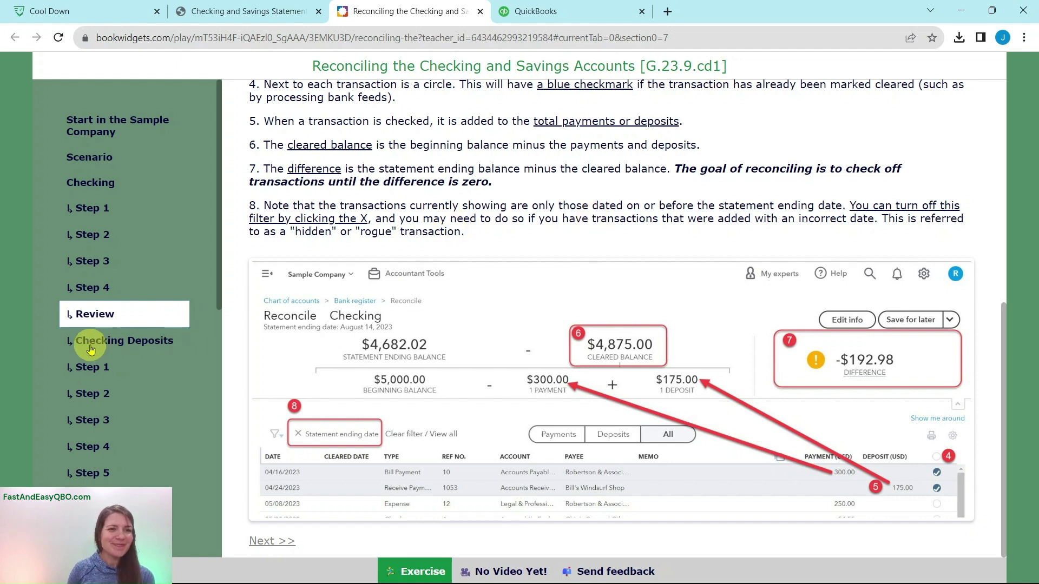
Read the exercise's Checking Deposits introduction and its Step 1 instructions.
click(126, 352)
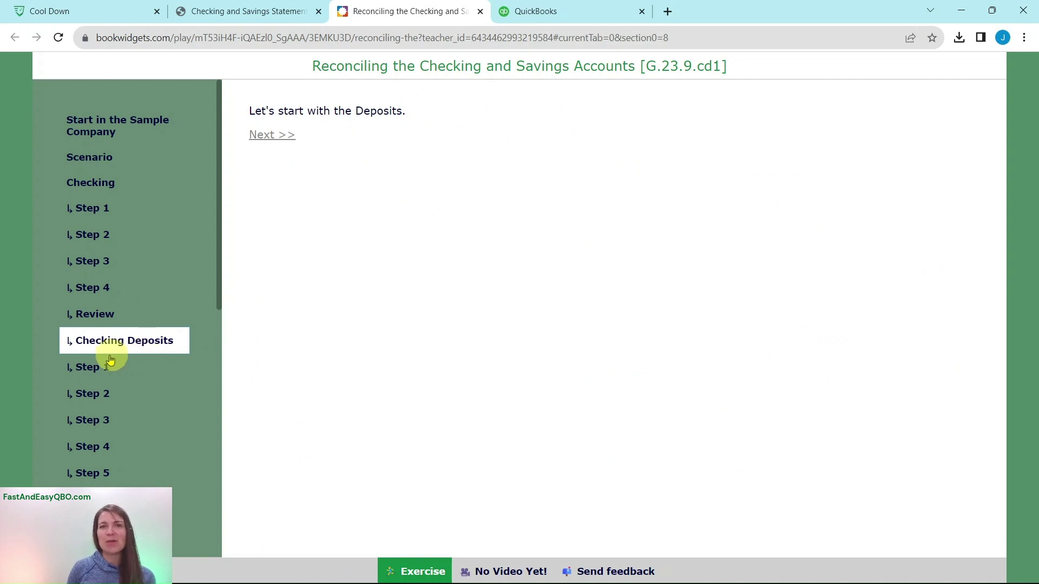
click(90, 369)
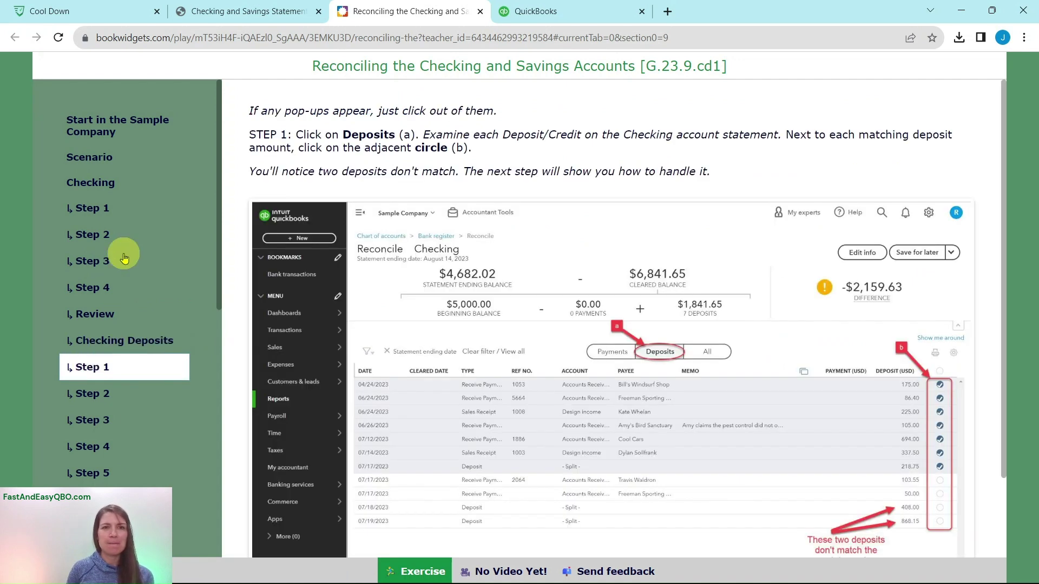
scroll(126, 259, down, 4)
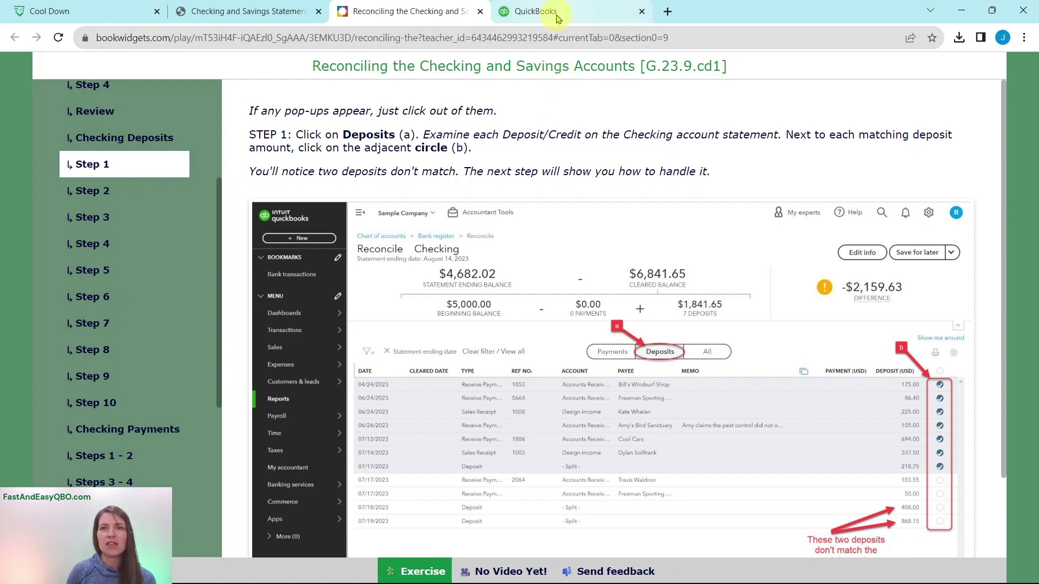
Show only deposits in the QuickBooks reconciliation and mark the 175.00 Bill's Windsurf Shop payment as cleared after checking the bank statement.
click(559, 15)
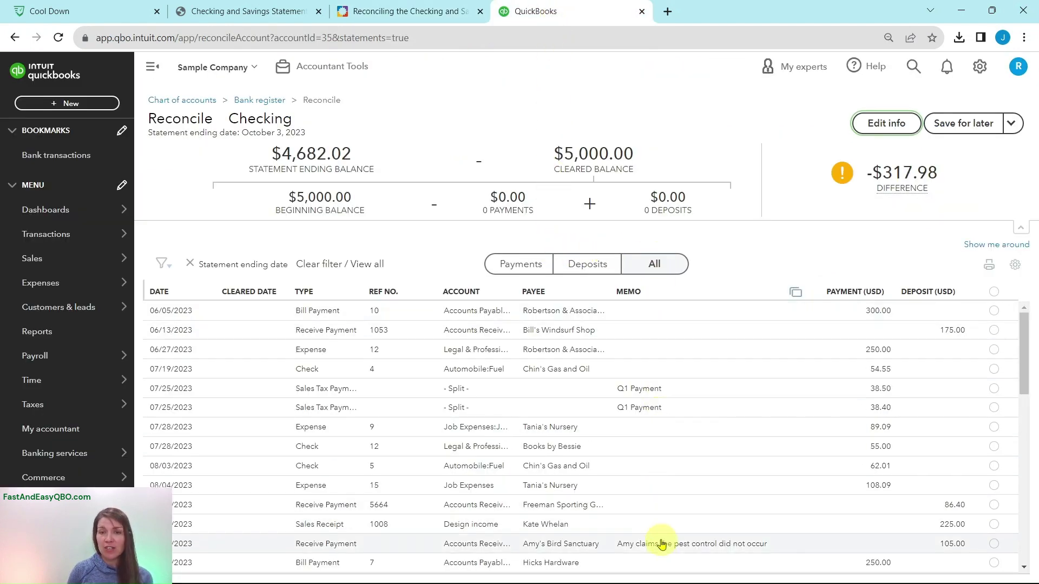
click(593, 266)
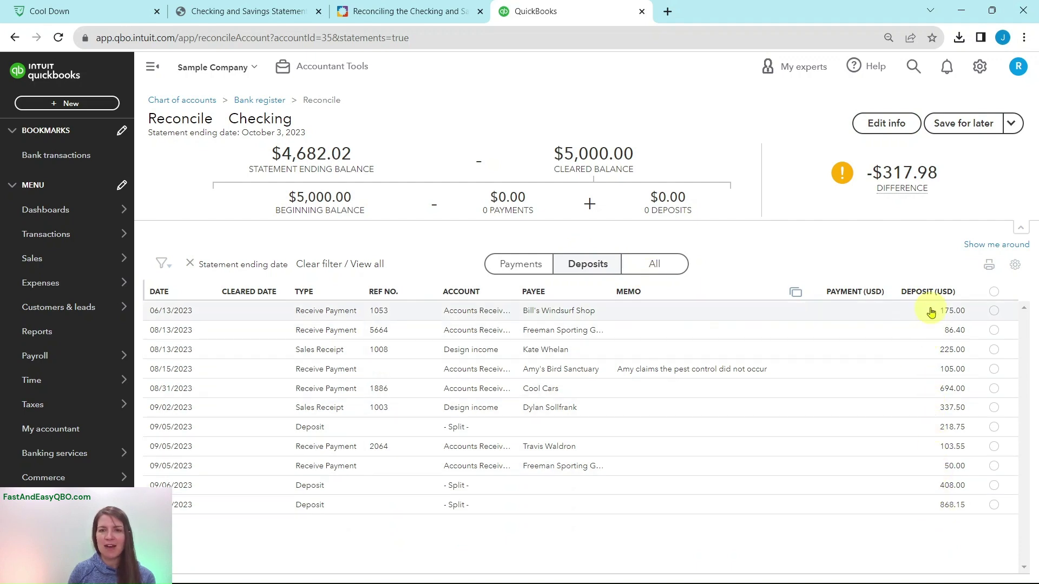
click(374, 11)
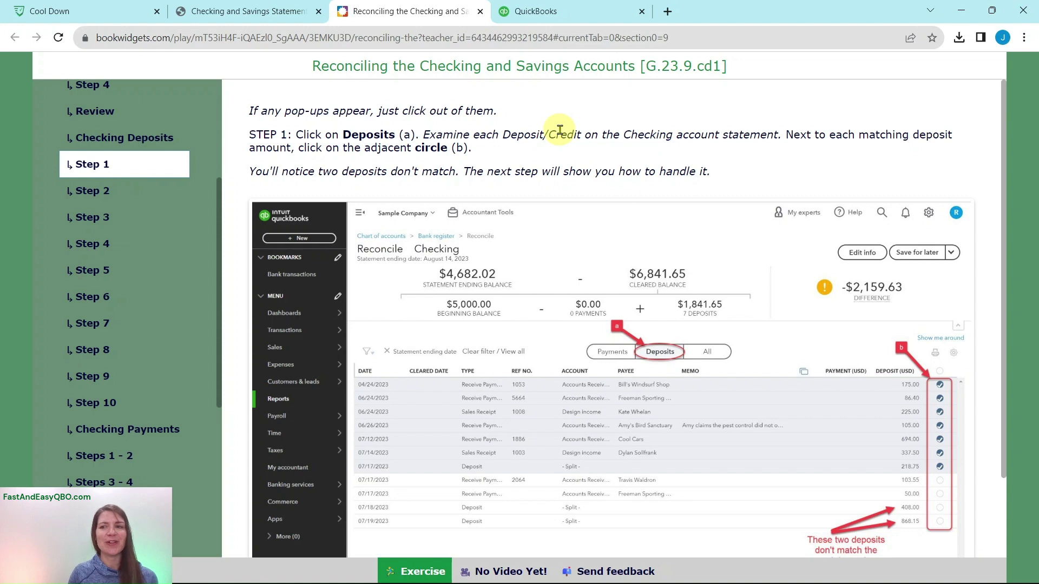
click(244, 13)
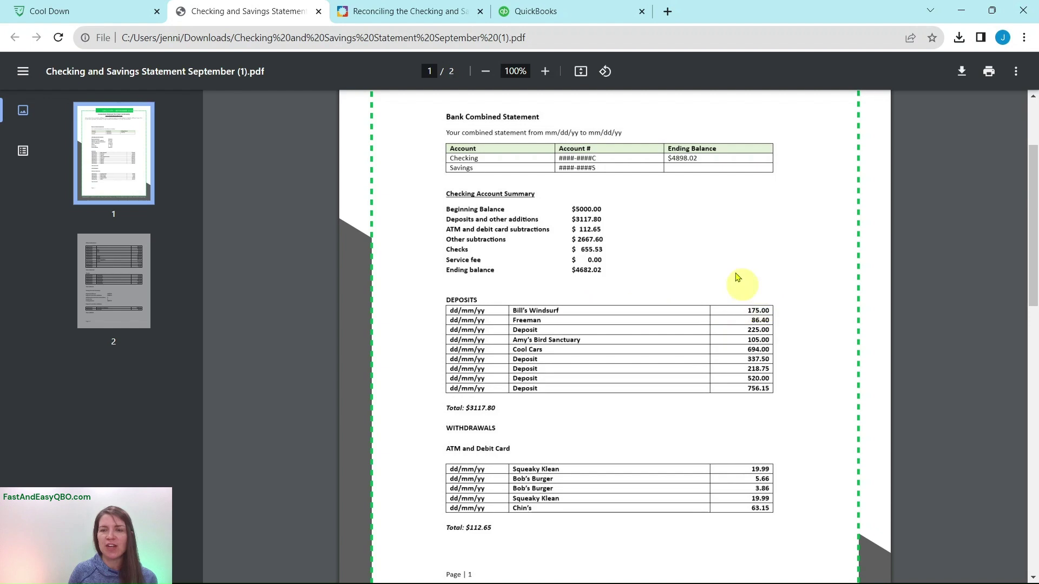
click(585, 13)
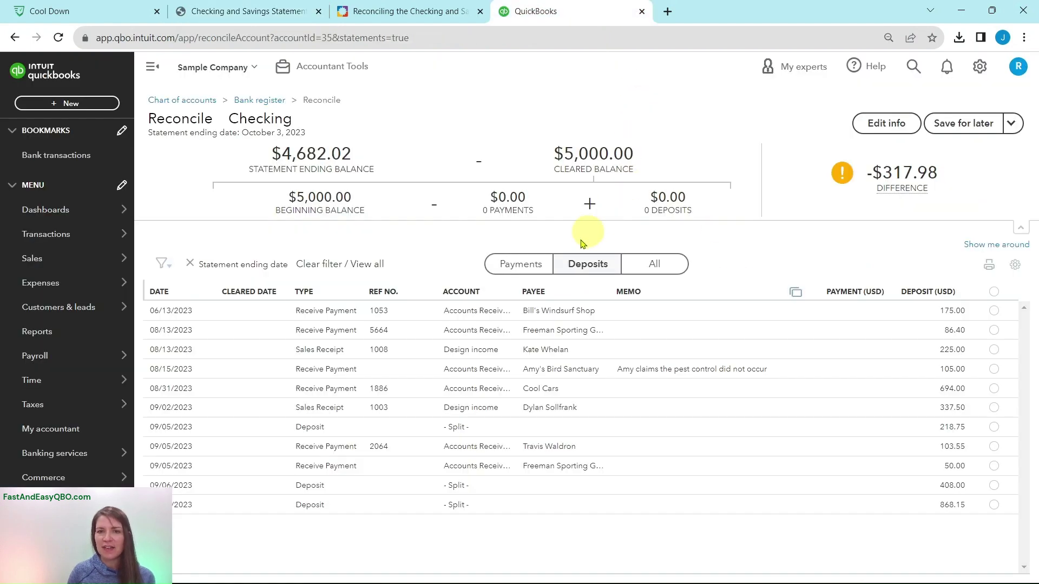
click(997, 313)
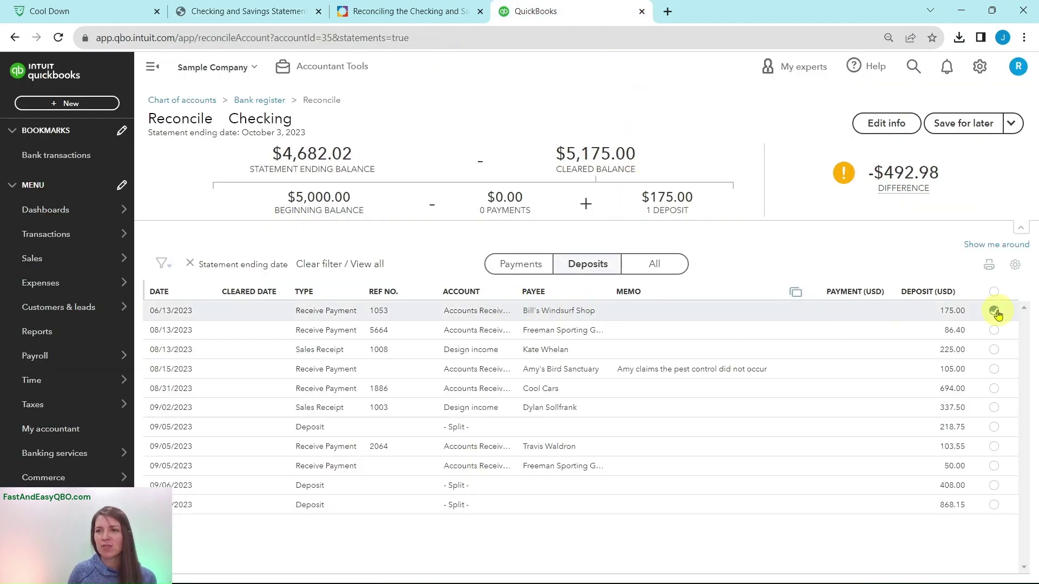
Match the next two bank statement deposits in QuickBooks, marking the 86.40 Freeman payment and the 225.00 sales receipt as cleared.
click(426, 14)
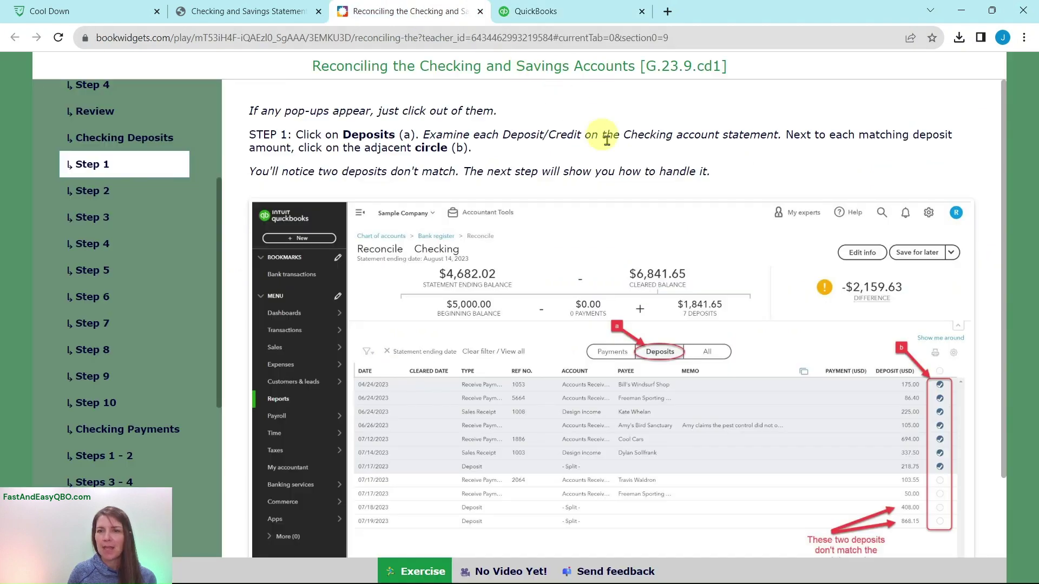
click(251, 12)
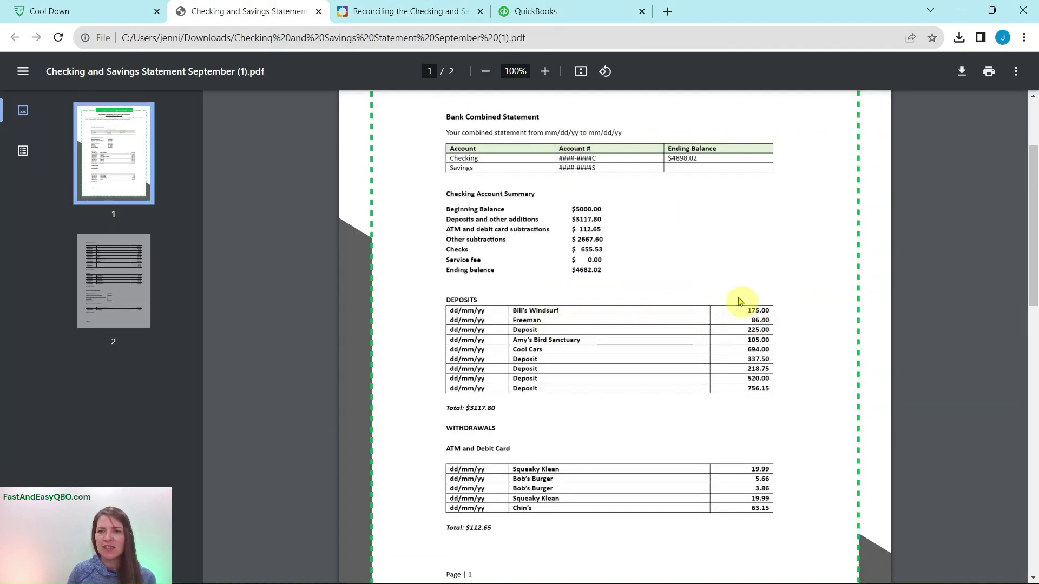
click(585, 16)
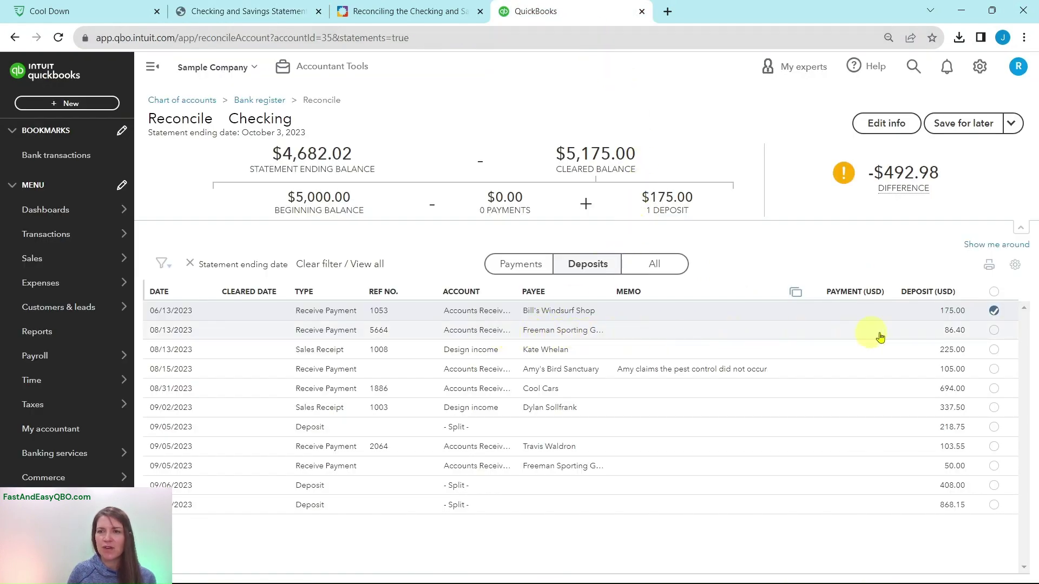
click(995, 331)
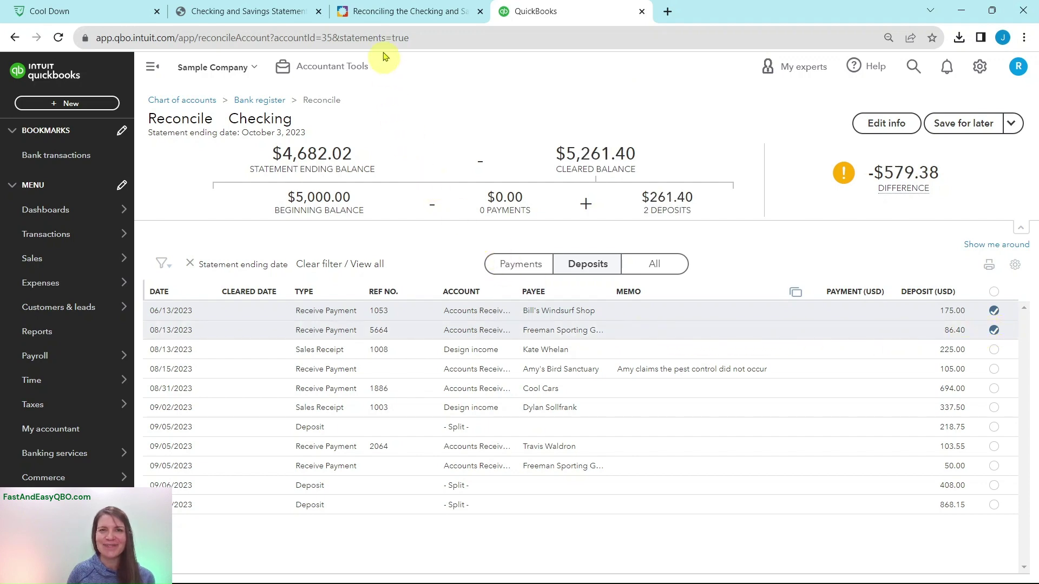
click(379, 12)
click(314, 12)
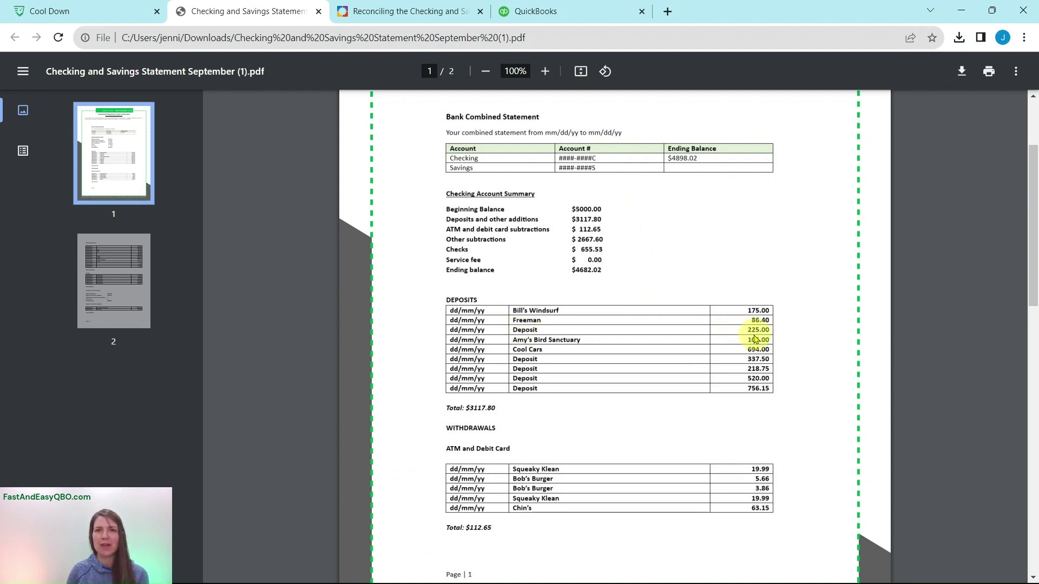
click(548, 11)
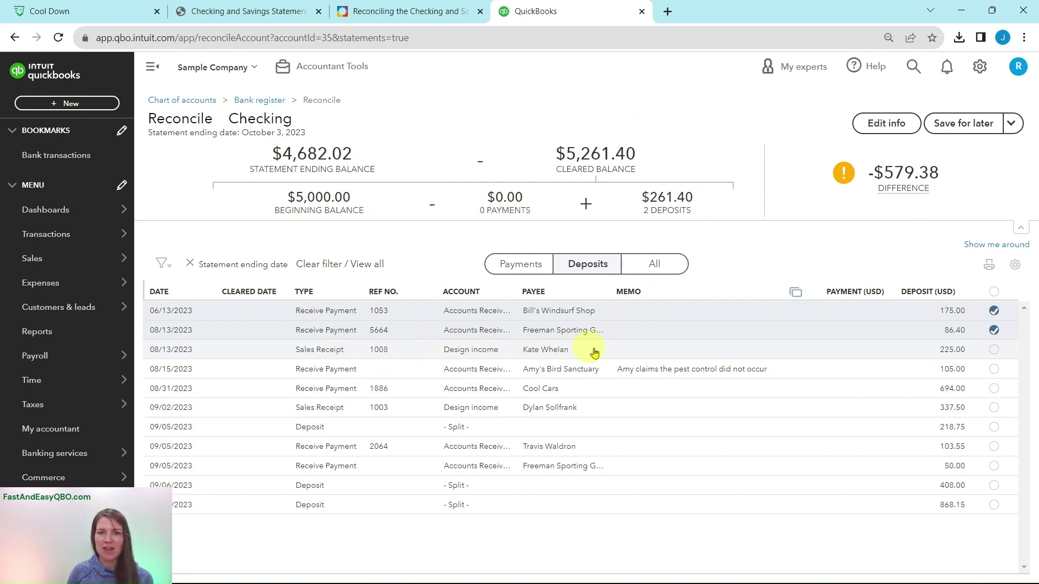
click(995, 351)
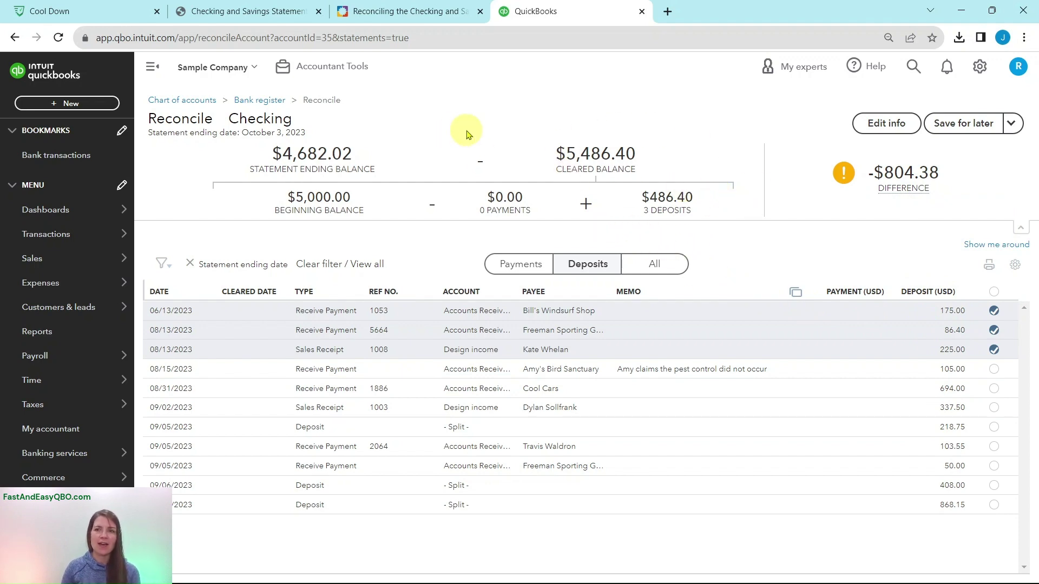
Check the bank statement and mark the matching 105.00 Amy's Bird Sanctuary and 694.00 Cool Cars payments as cleared in QuickBooks.
click(256, 22)
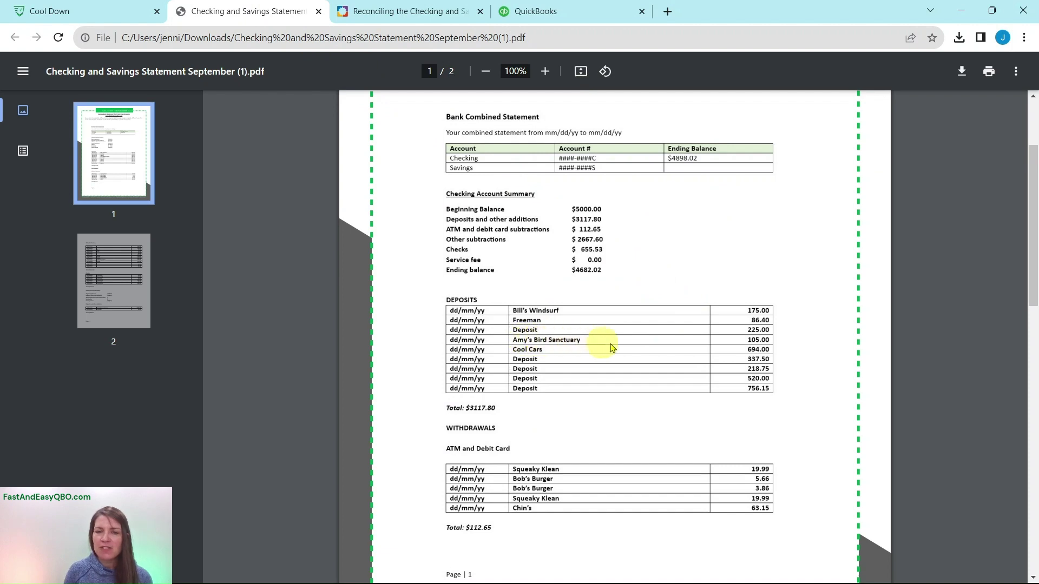
click(560, 12)
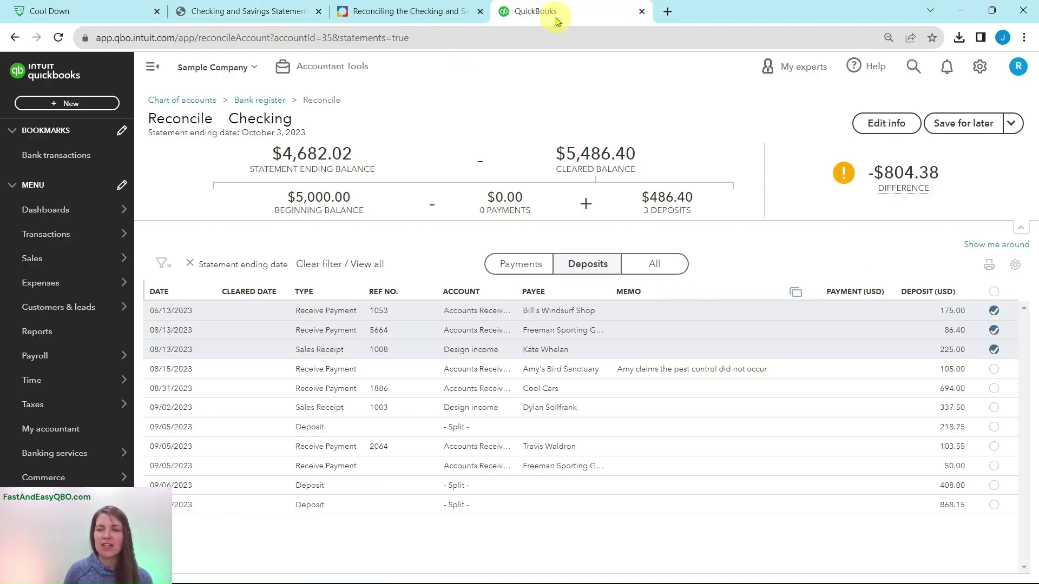
click(996, 371)
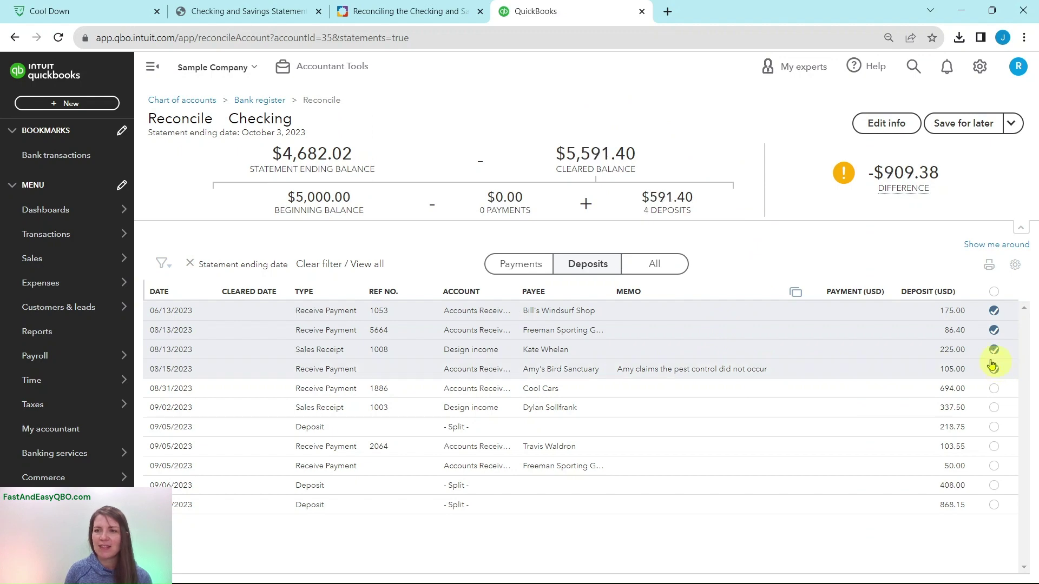
click(279, 11)
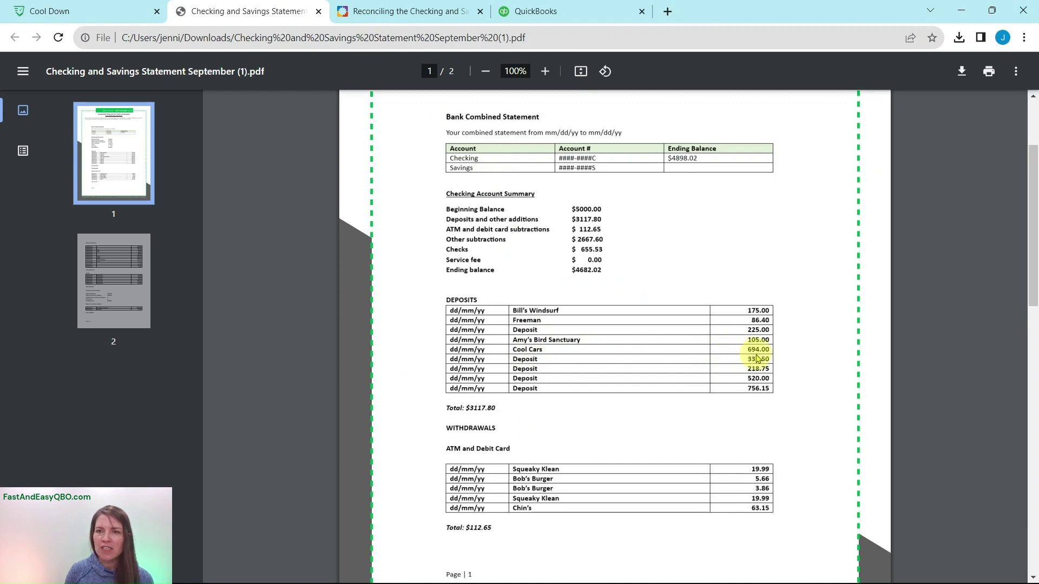
click(542, 13)
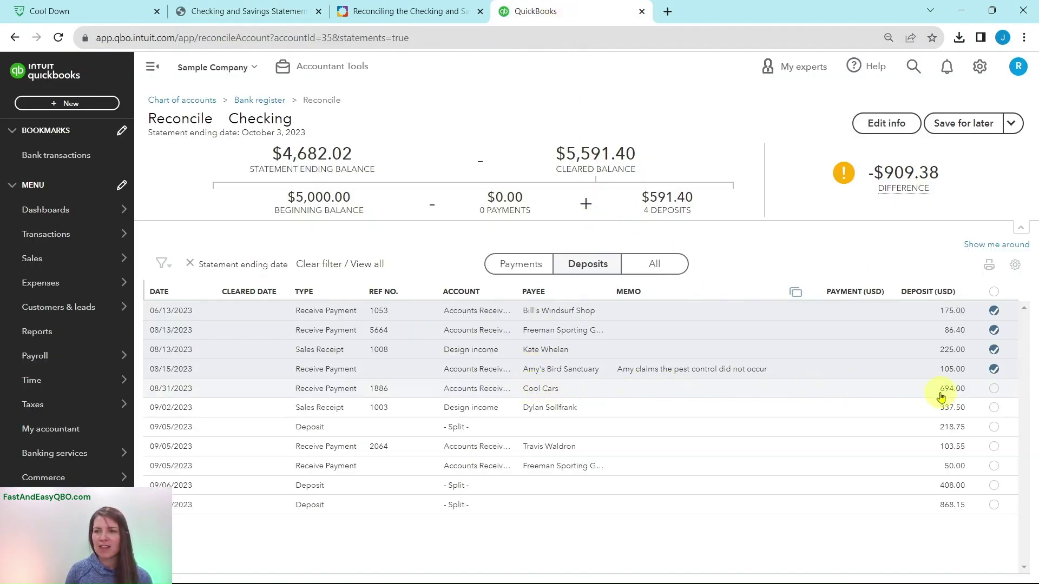
click(994, 391)
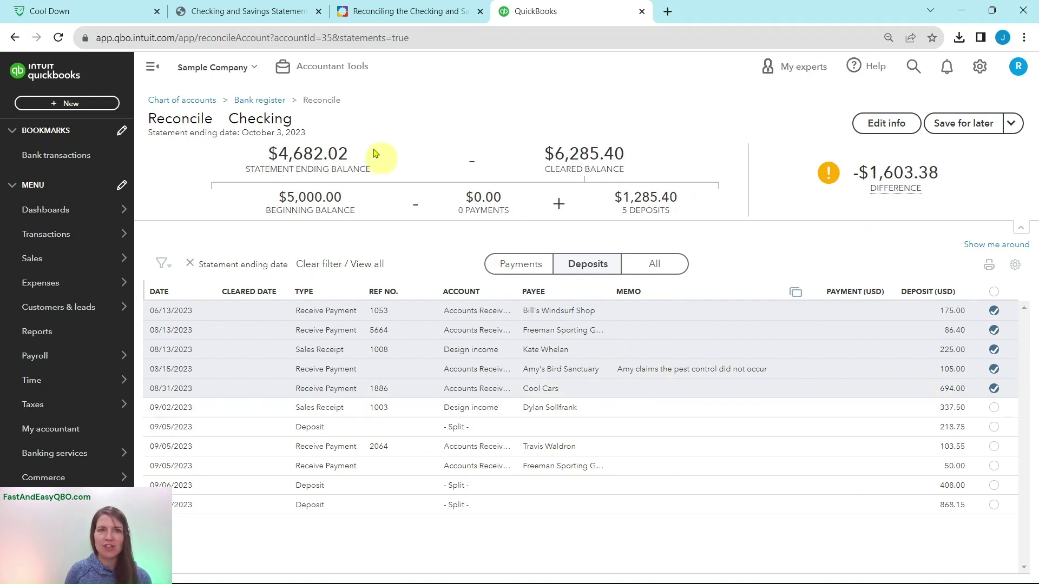
Check the bank statement and mark the matching 337.50 sales receipt and 218.75 deposit as cleared in QuickBooks.
click(276, 15)
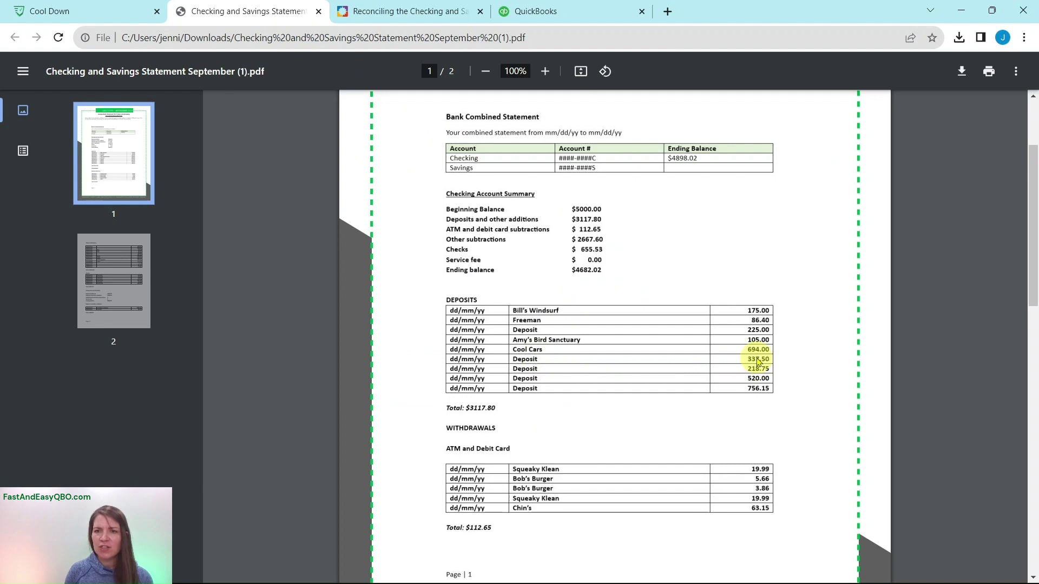
click(587, 15)
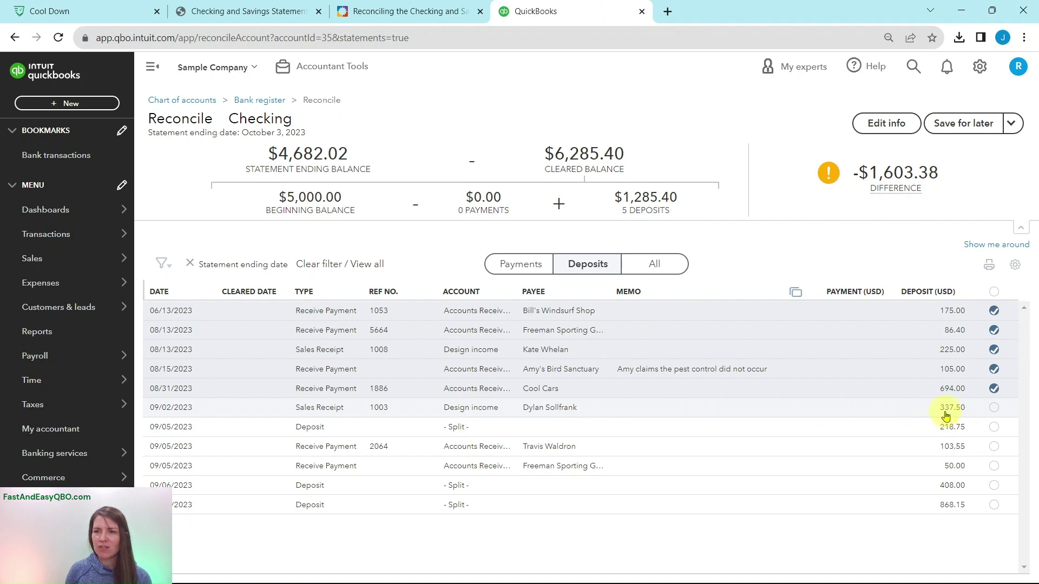
click(995, 408)
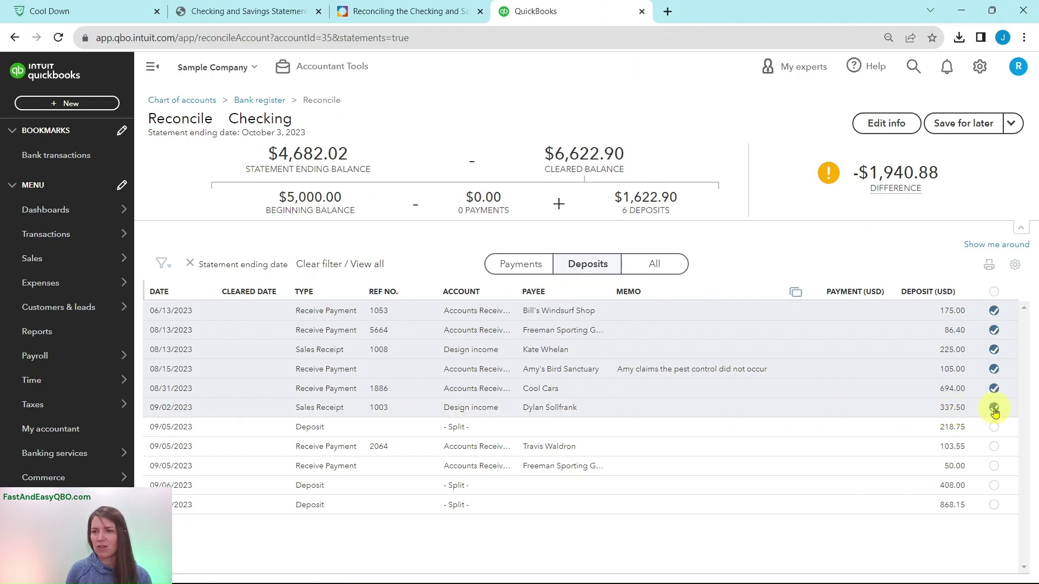
click(295, 11)
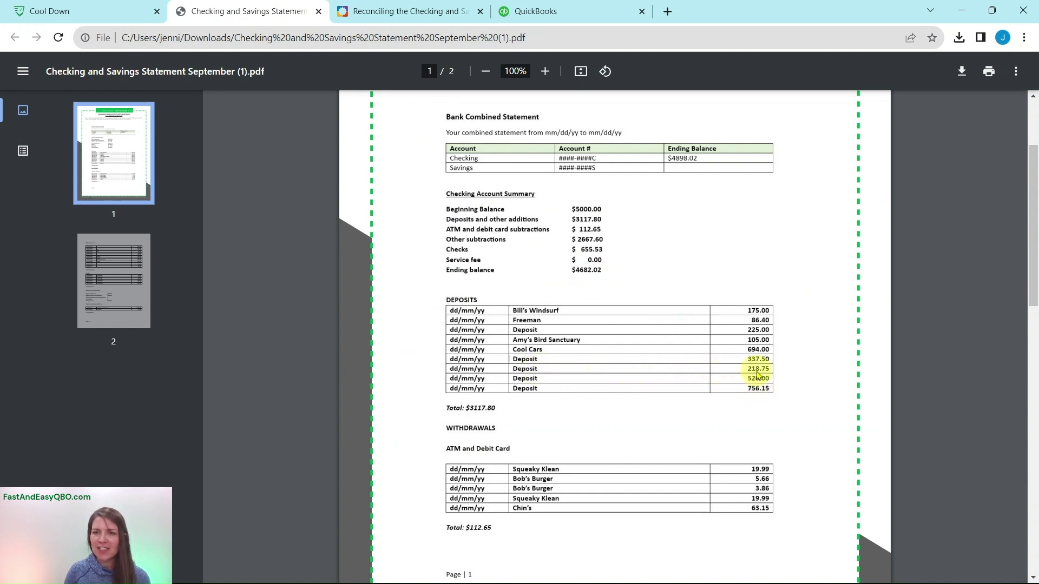
click(570, 12)
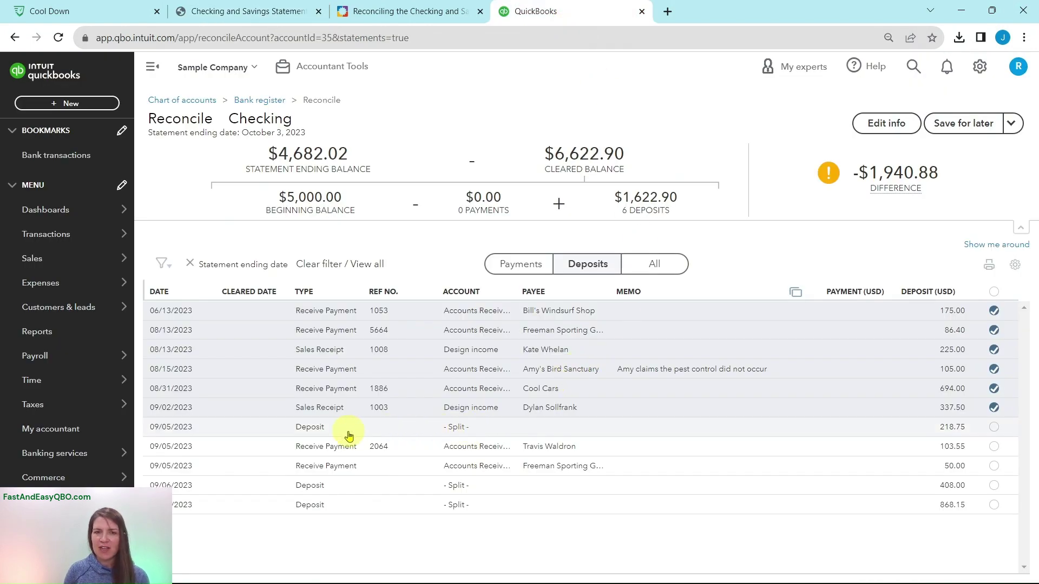
click(994, 427)
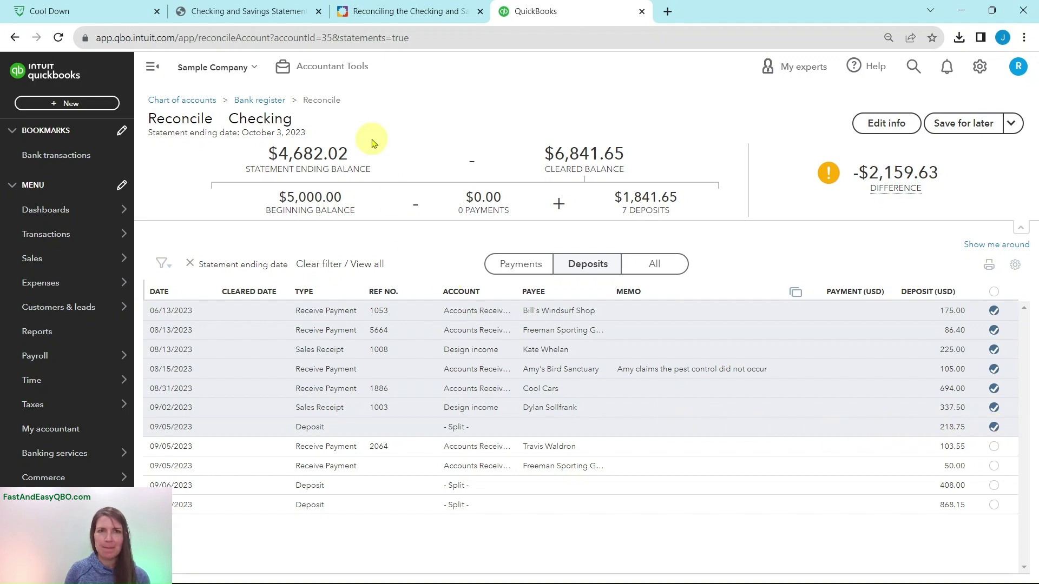
Compare the 520.00 and 756.15 deposits on the bank statement with the deposits still uncleared in the QuickBooks reconciliation.
click(268, 12)
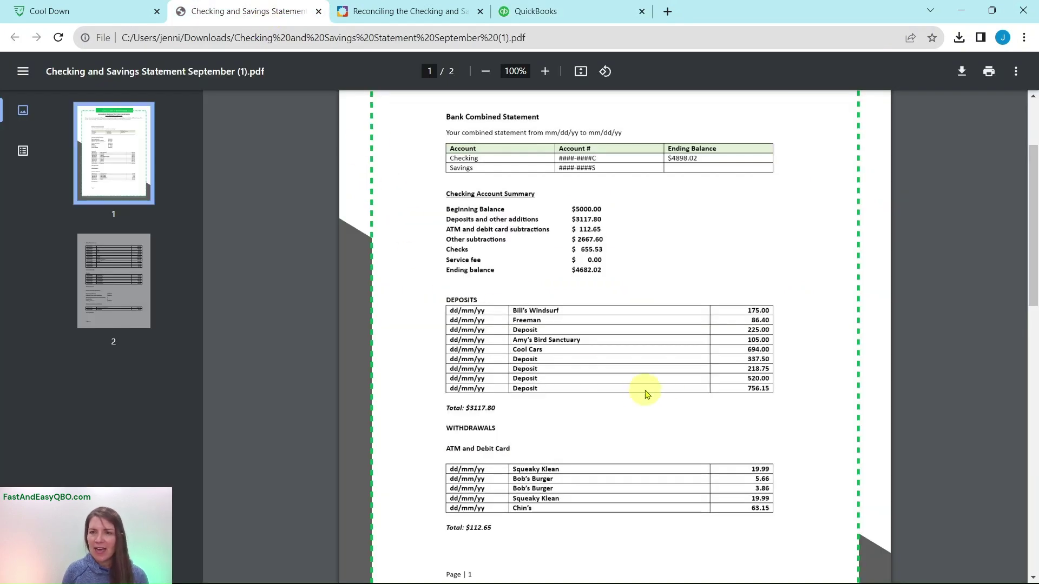
click(538, 12)
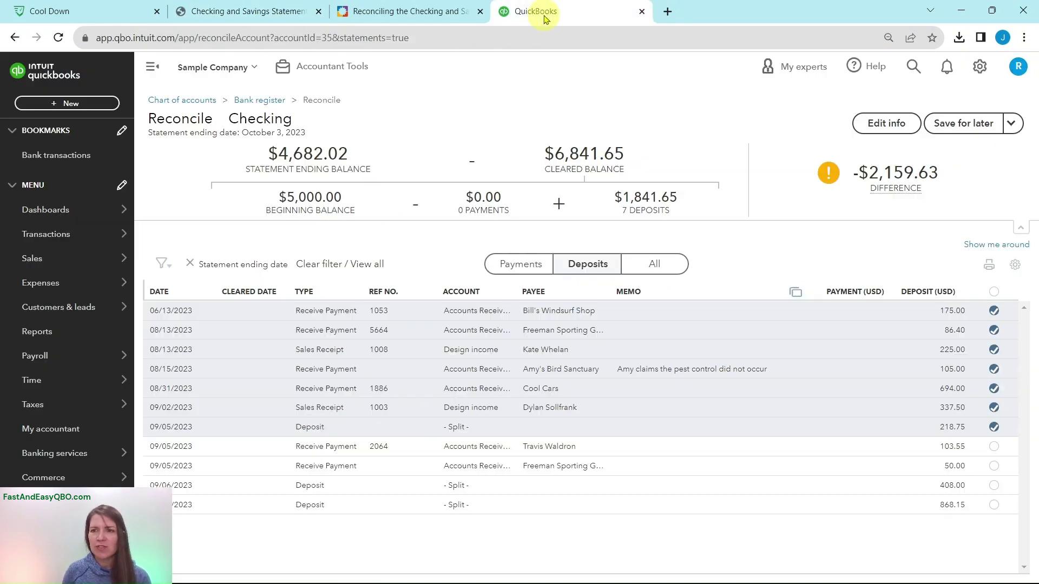
click(233, 11)
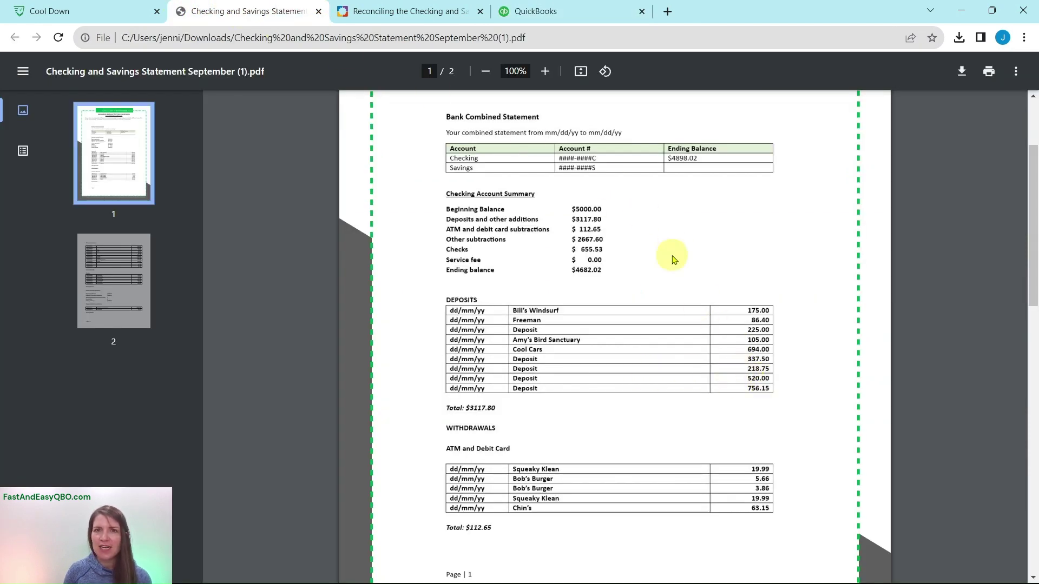
click(563, 11)
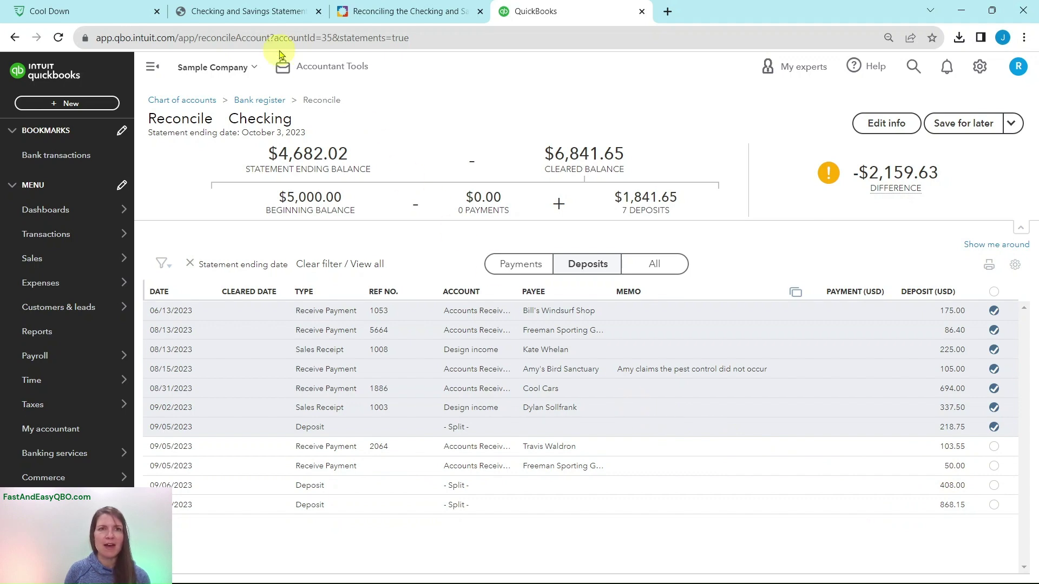
click(256, 13)
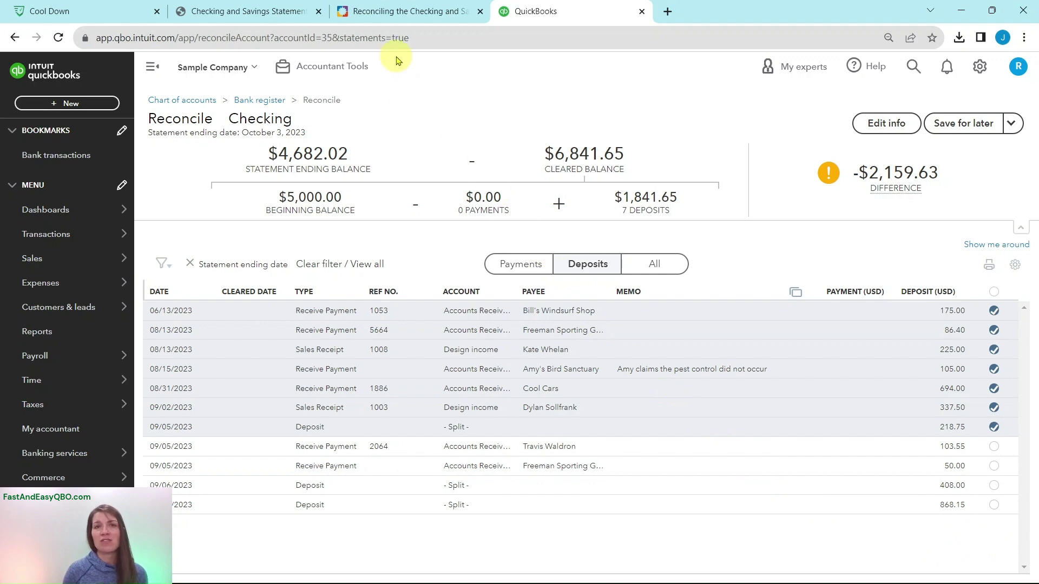
Read Step 2 of the exercise on the two mismatched deposits and check its sums against the bank statement and QuickBooks.
click(402, 16)
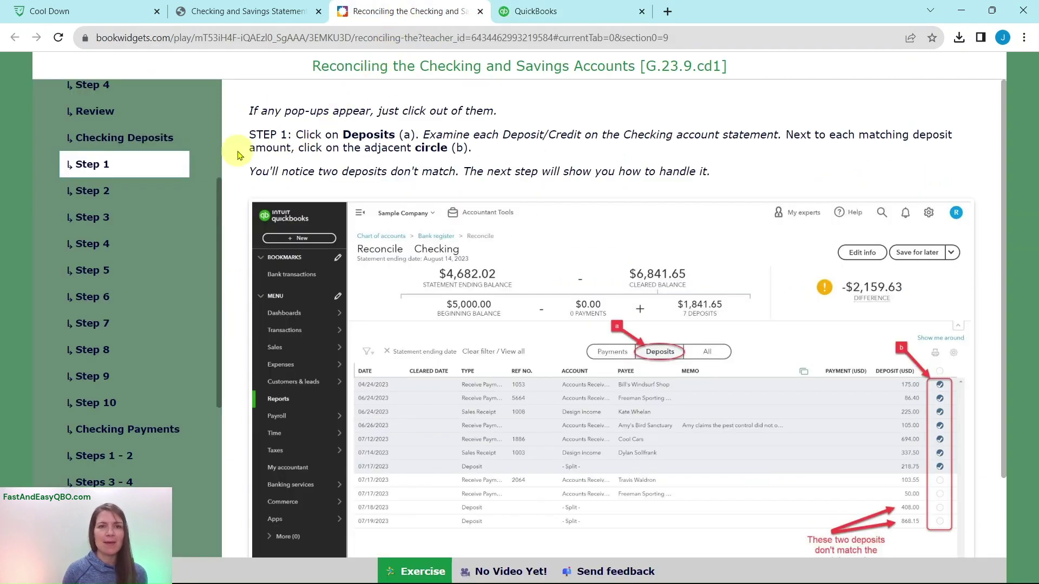
click(108, 192)
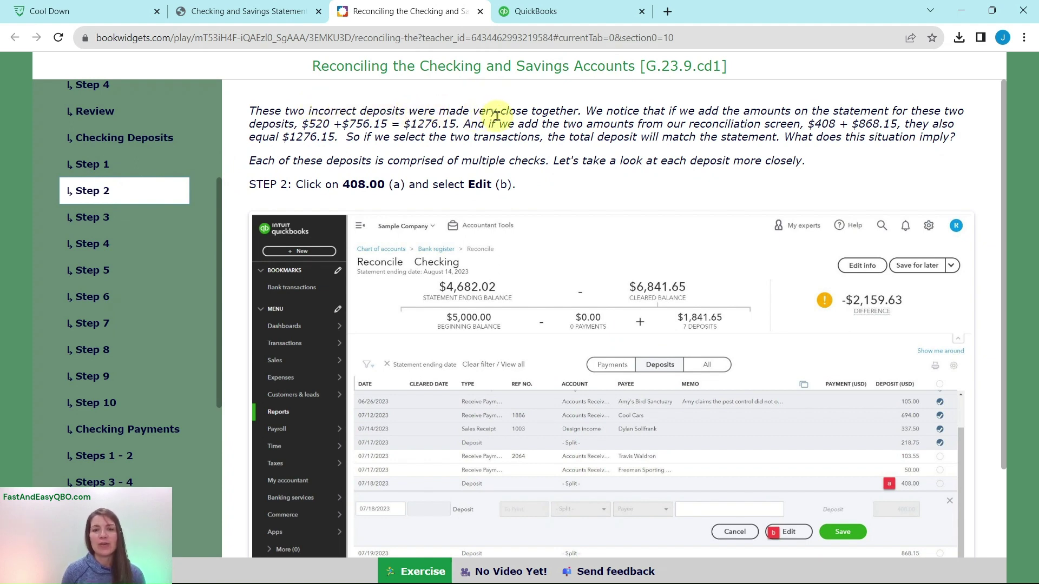
click(527, 14)
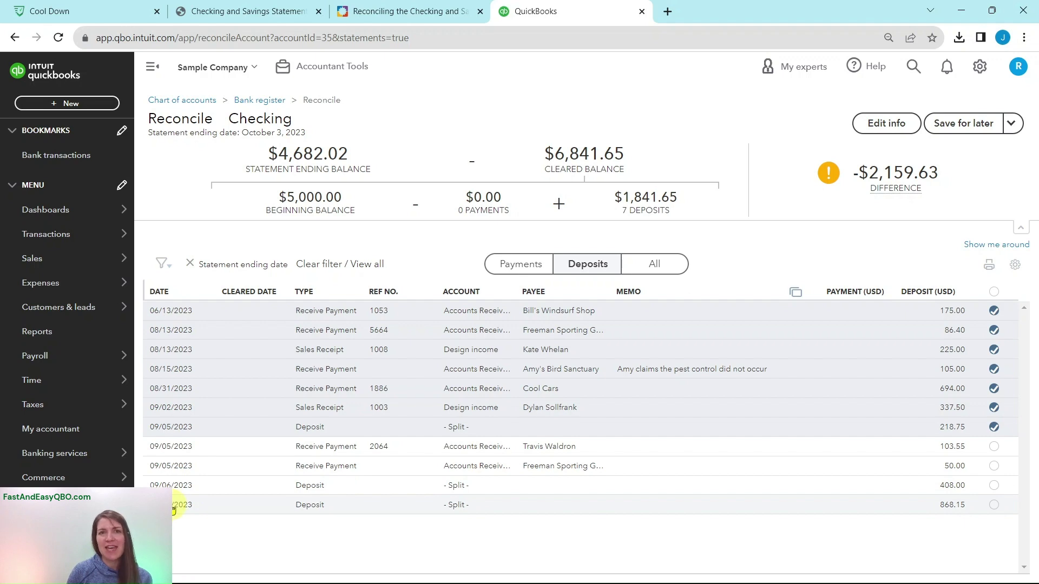
click(359, 11)
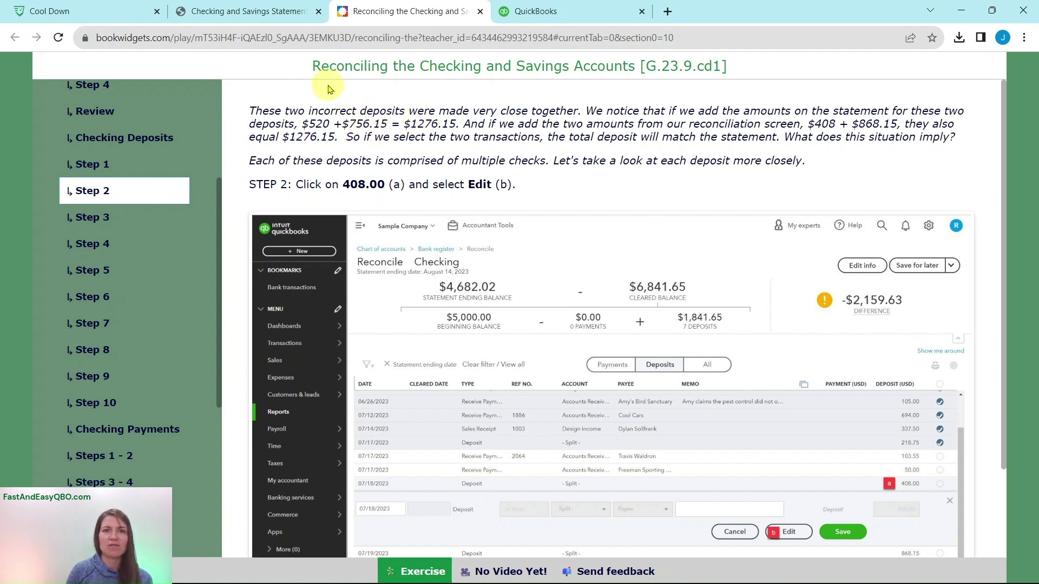
click(250, 17)
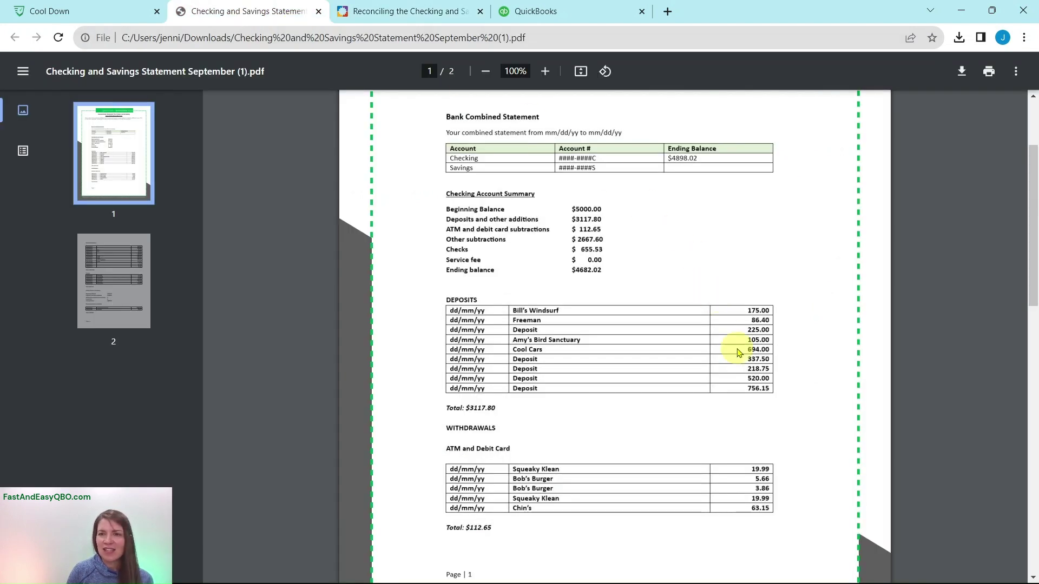
click(413, 13)
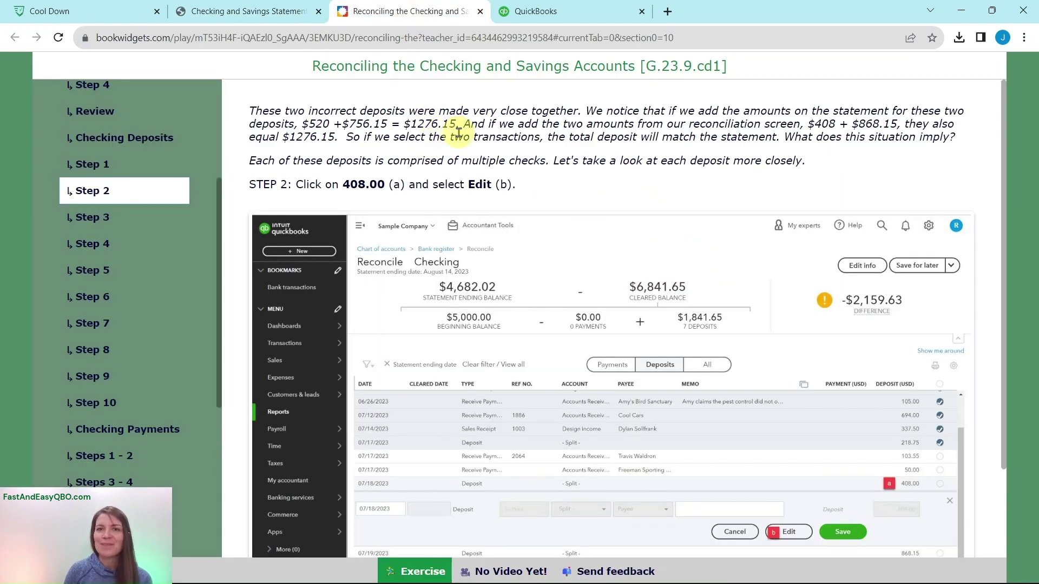
click(557, 13)
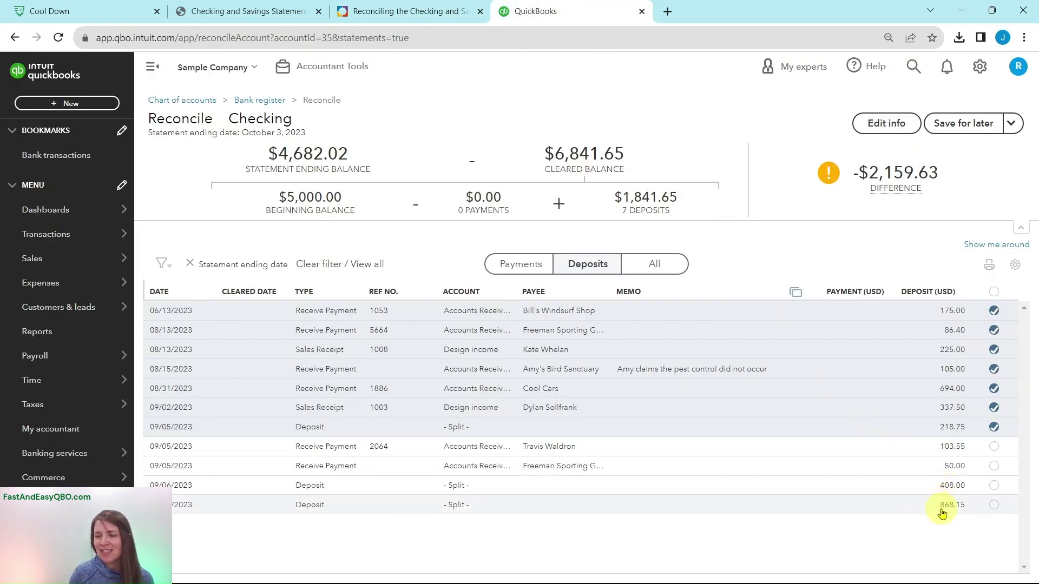
Following Step 2 of the exercise, open the 408.00 deposit from the QuickBooks reconciliation for editing.
click(401, 12)
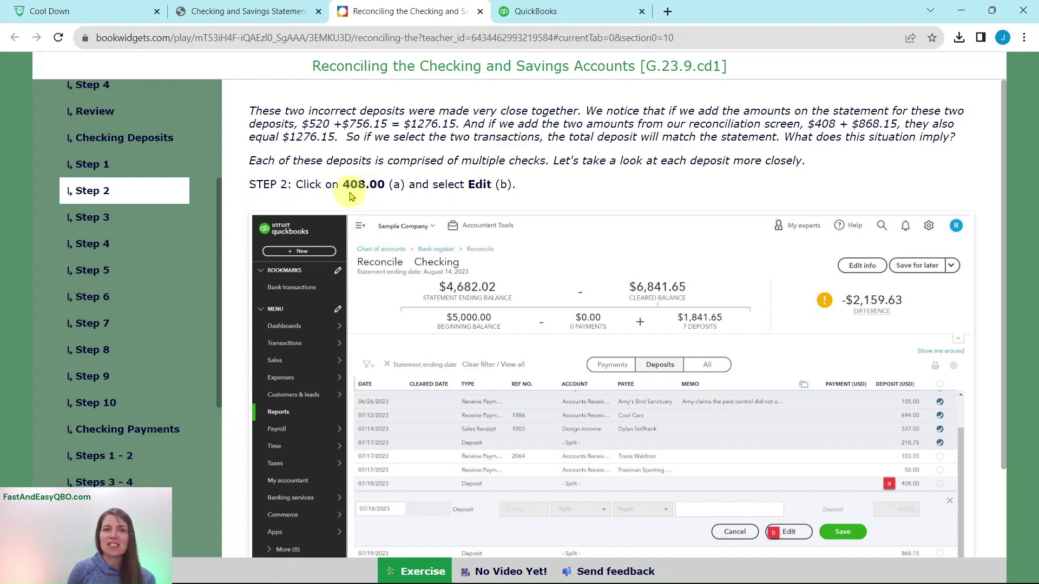
click(559, 20)
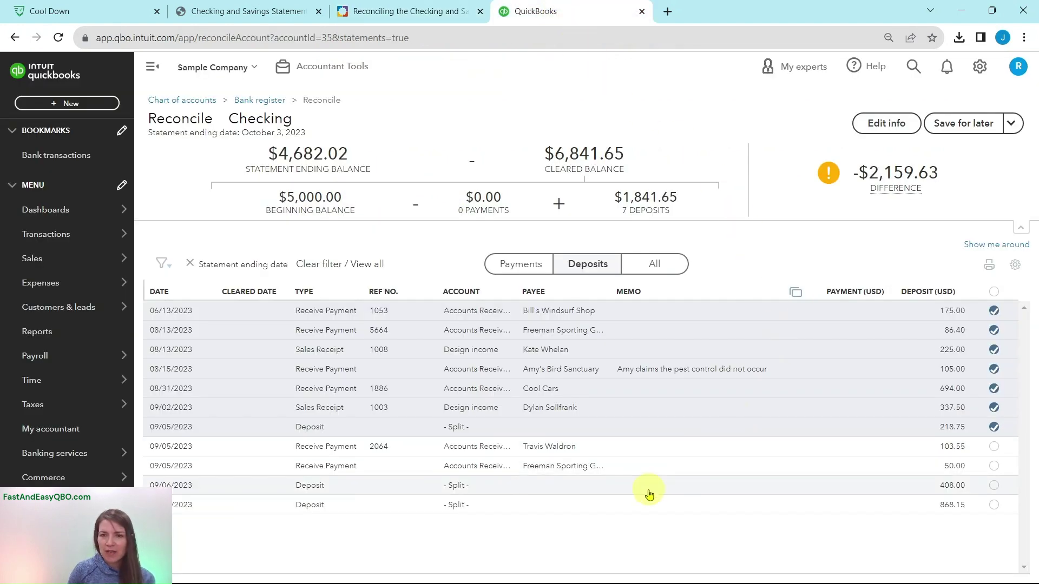
click(815, 487)
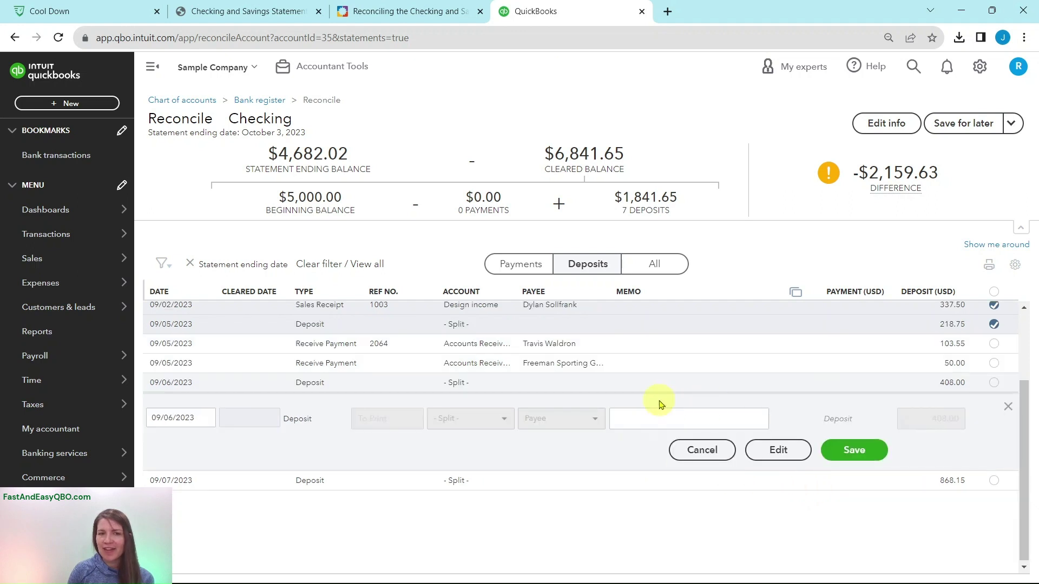
click(777, 453)
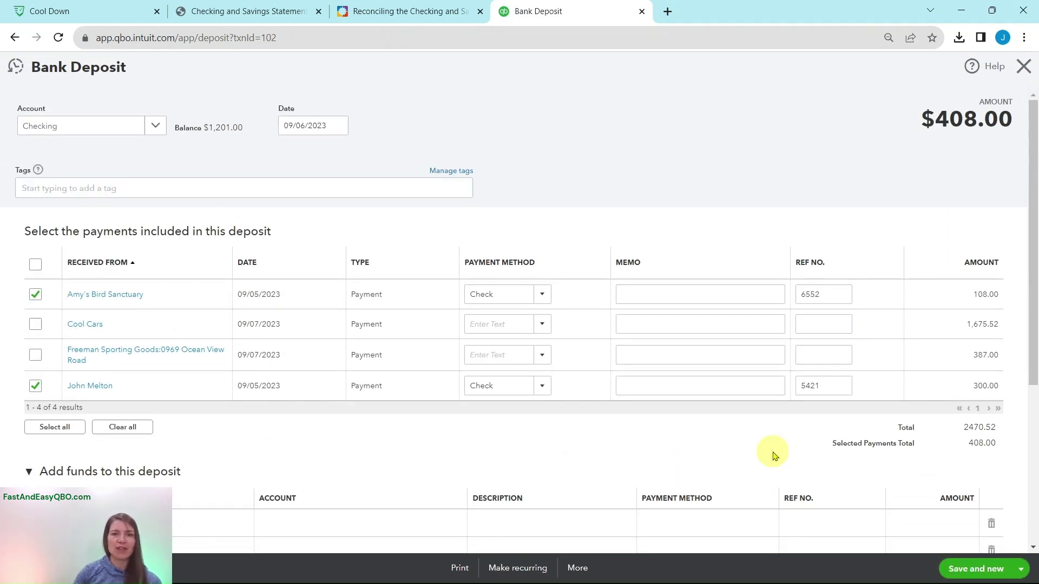
Review the checks in the 408.00 deposit against Step 3 of the exercise, and save and close the deposit in QuickBooks.
click(417, 16)
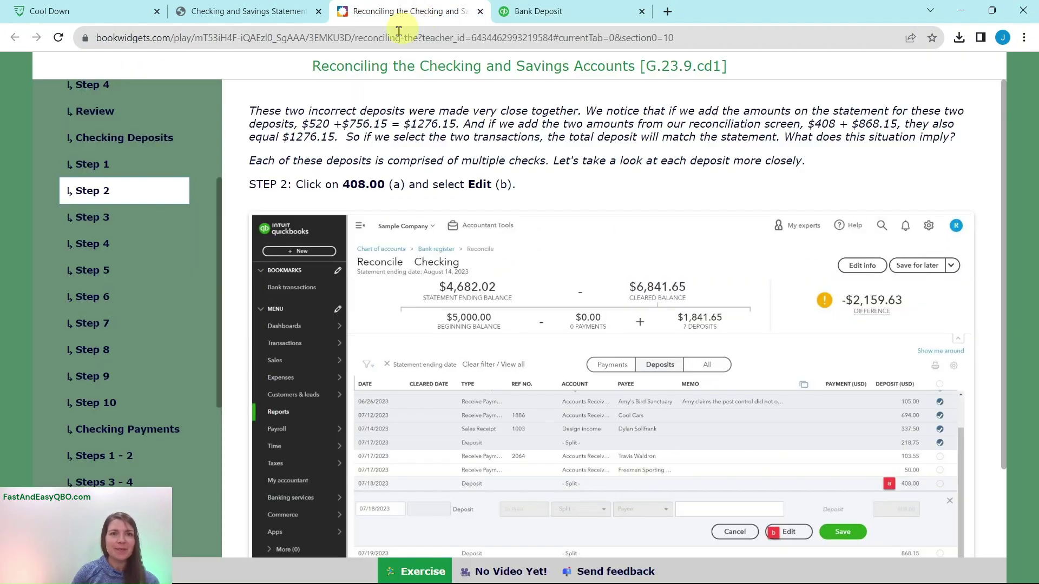
click(103, 217)
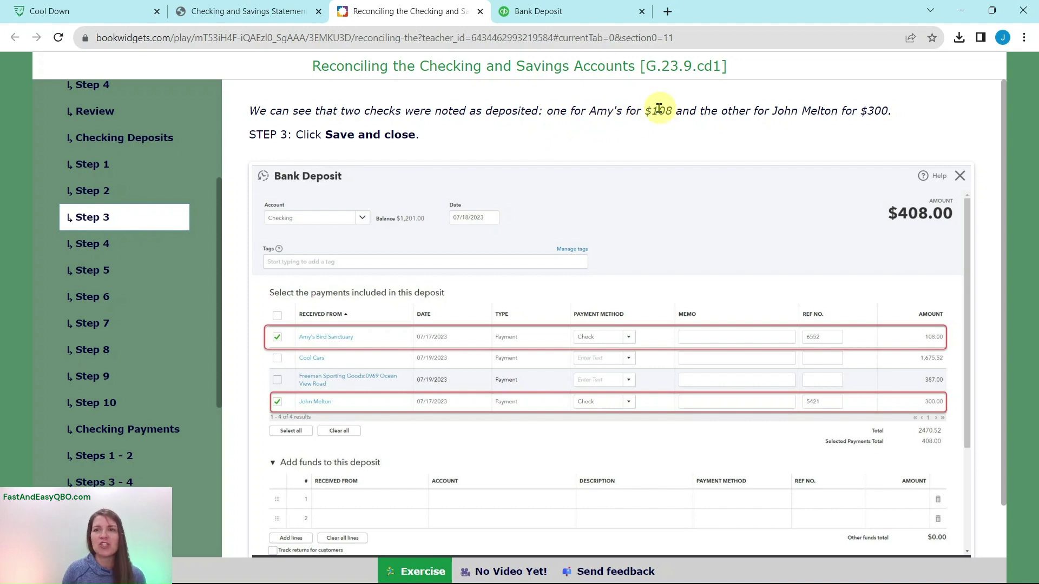
click(594, 12)
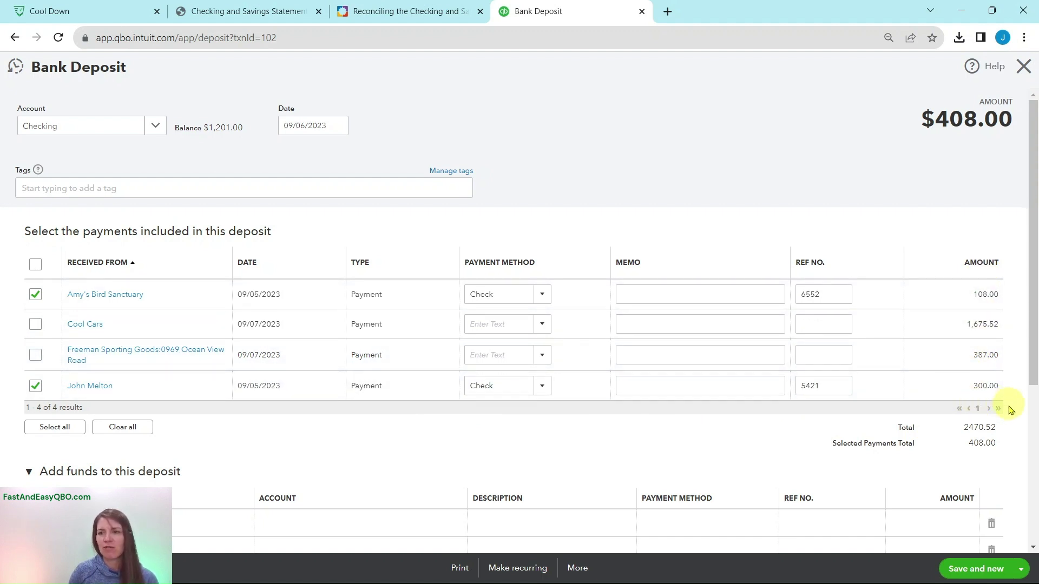
click(1022, 570)
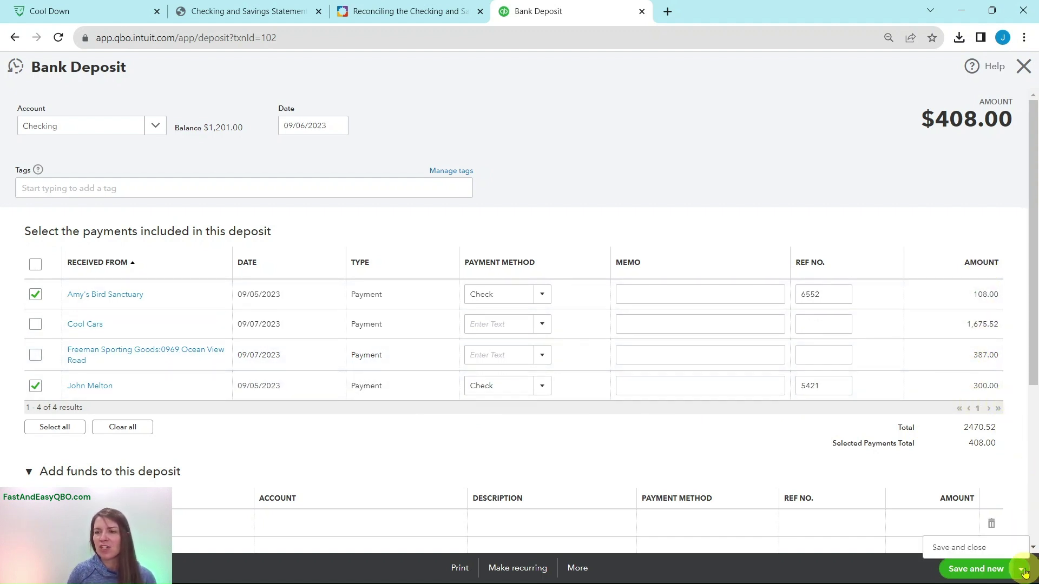
click(959, 548)
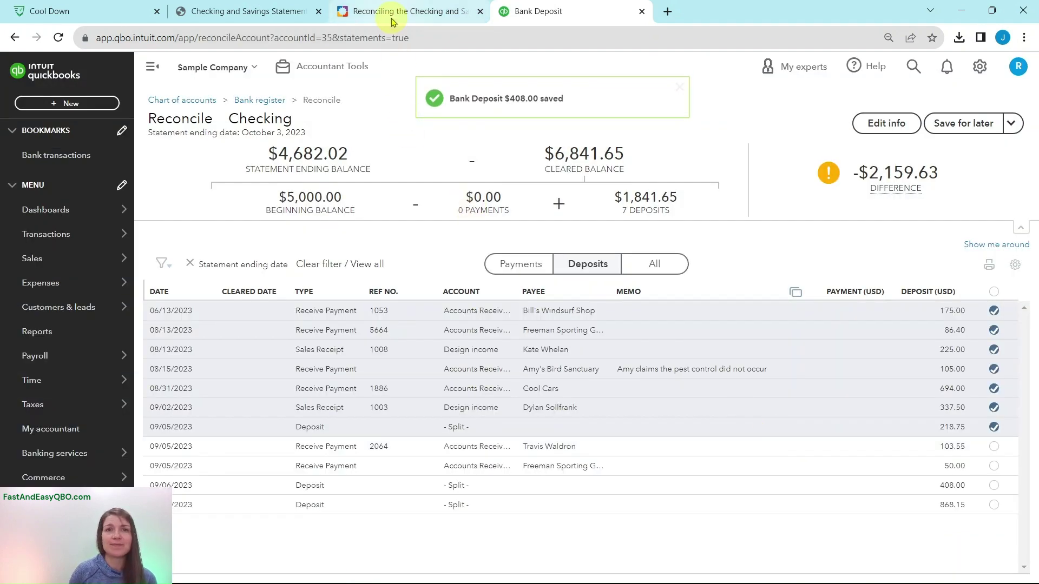
Following Step 4 of the exercise, open the 868.15 deposit from the QuickBooks reconciliation for editing.
click(393, 22)
click(84, 243)
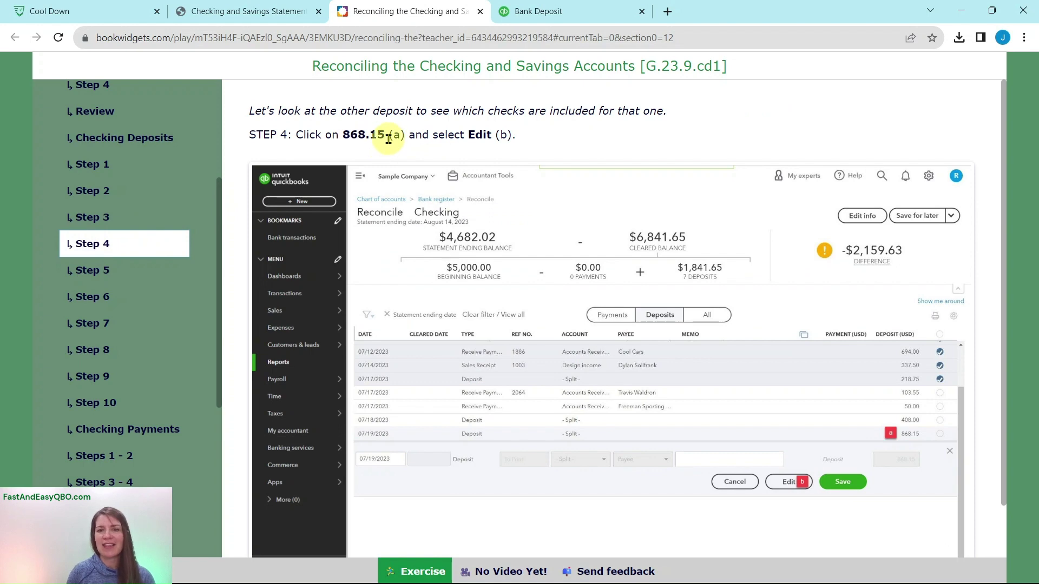
click(571, 15)
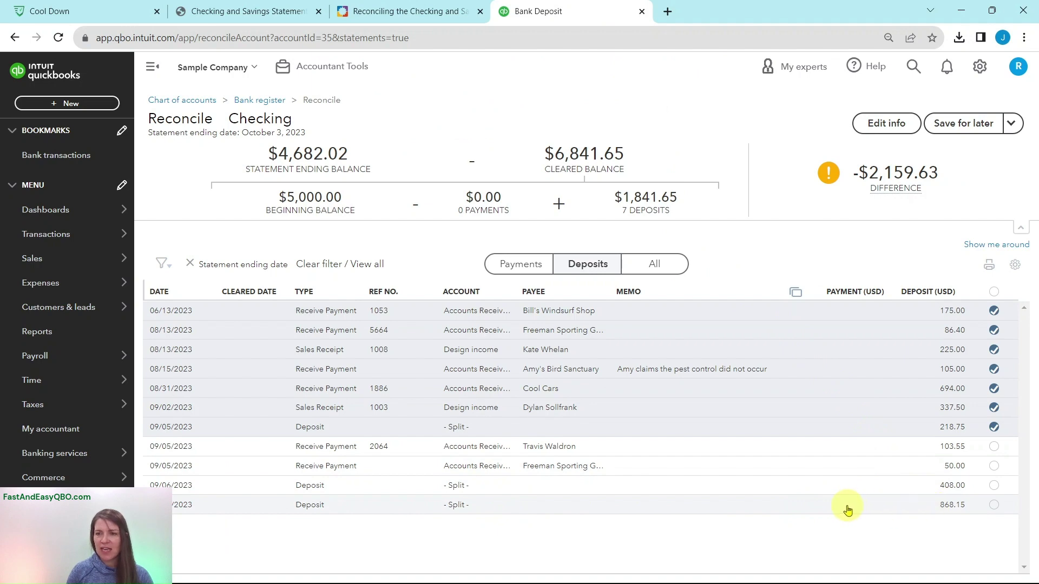
click(847, 508)
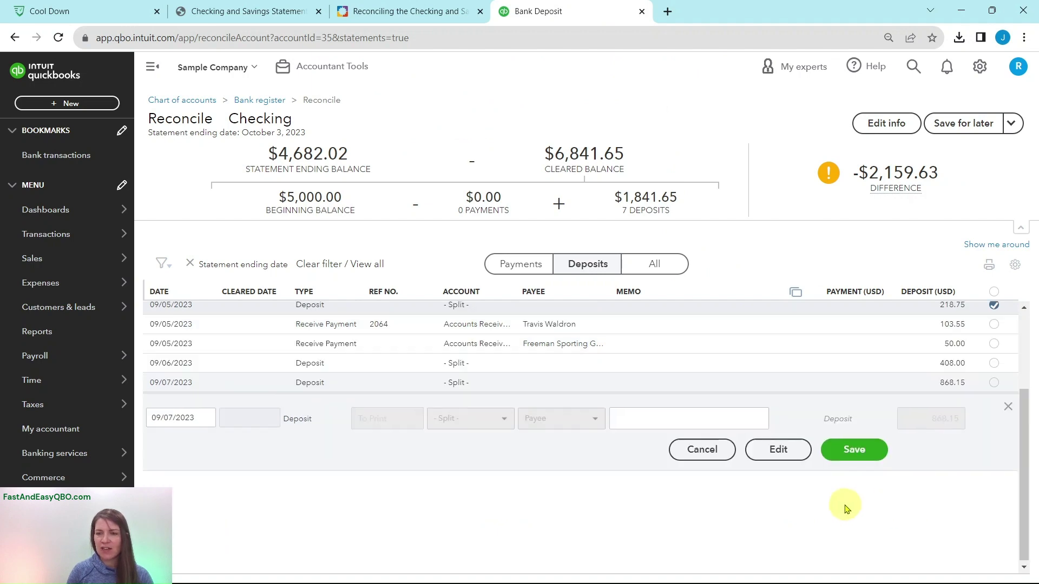
click(778, 452)
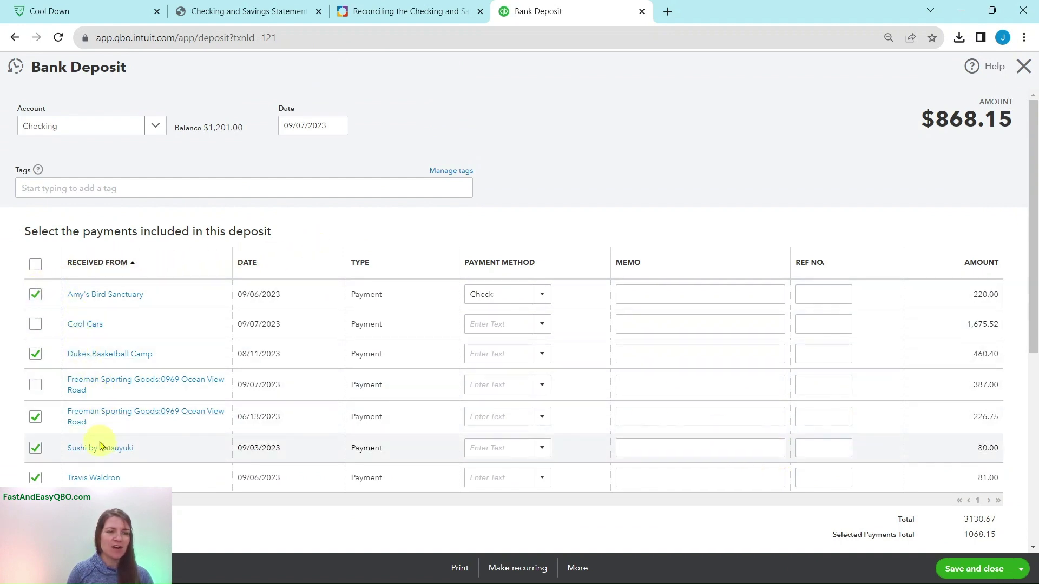
Read Step 5 of the exercise and compare its corrected deposit amounts with the 868.15 deposit's payments and the bank statement.
click(385, 11)
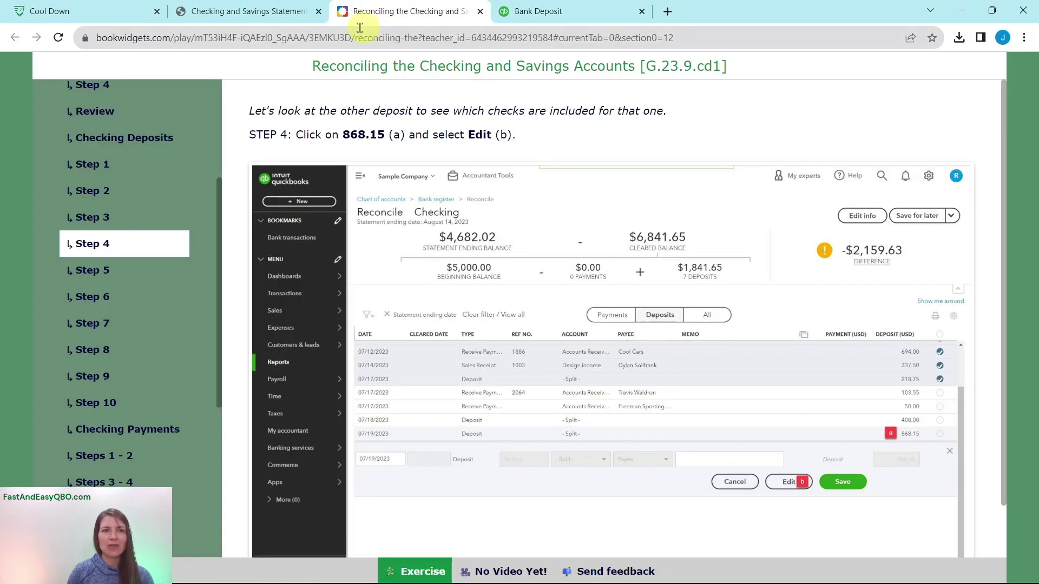
click(91, 274)
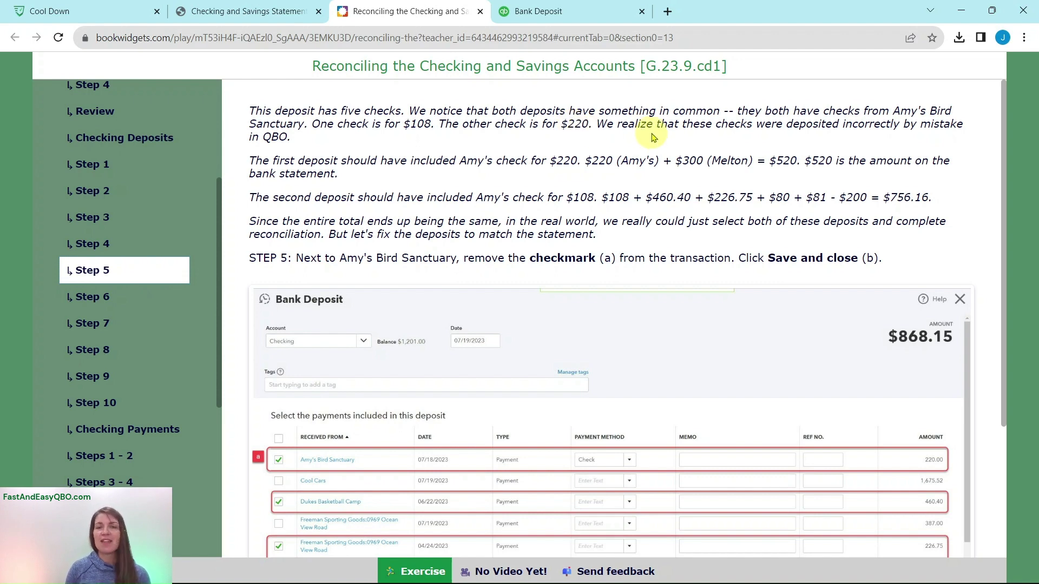
click(583, 12)
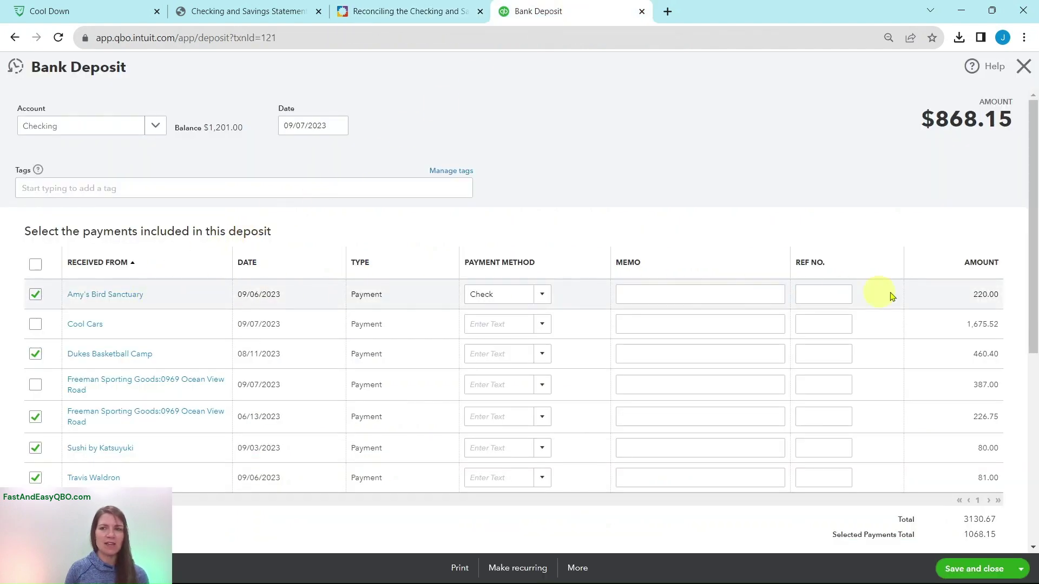
click(422, 18)
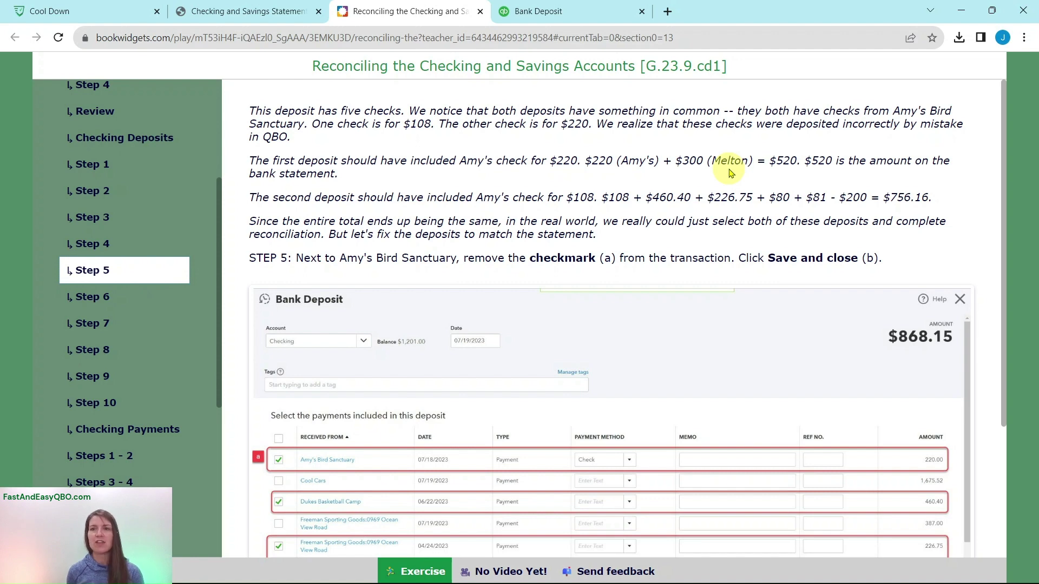
click(271, 17)
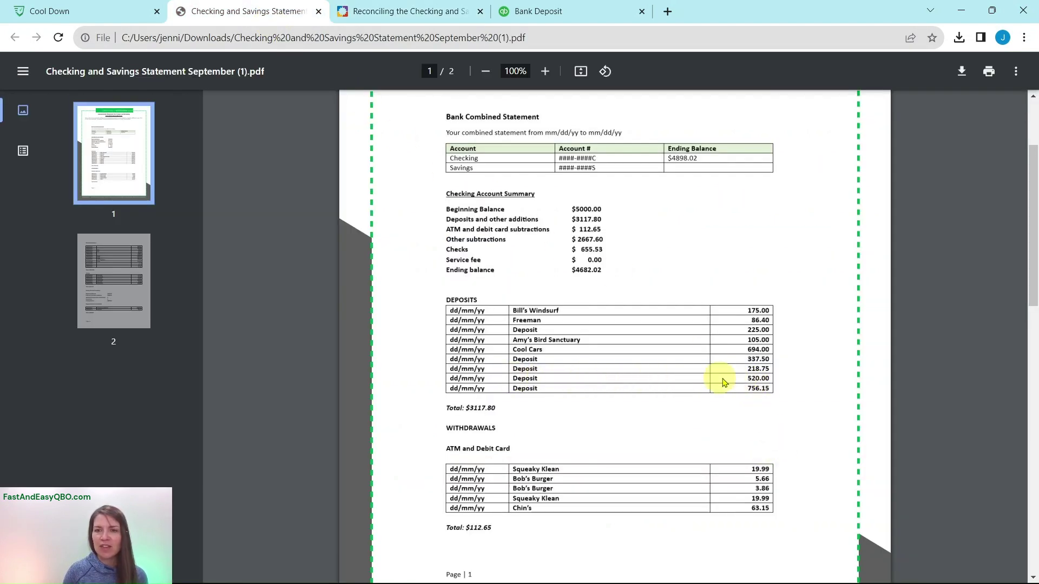
click(430, 12)
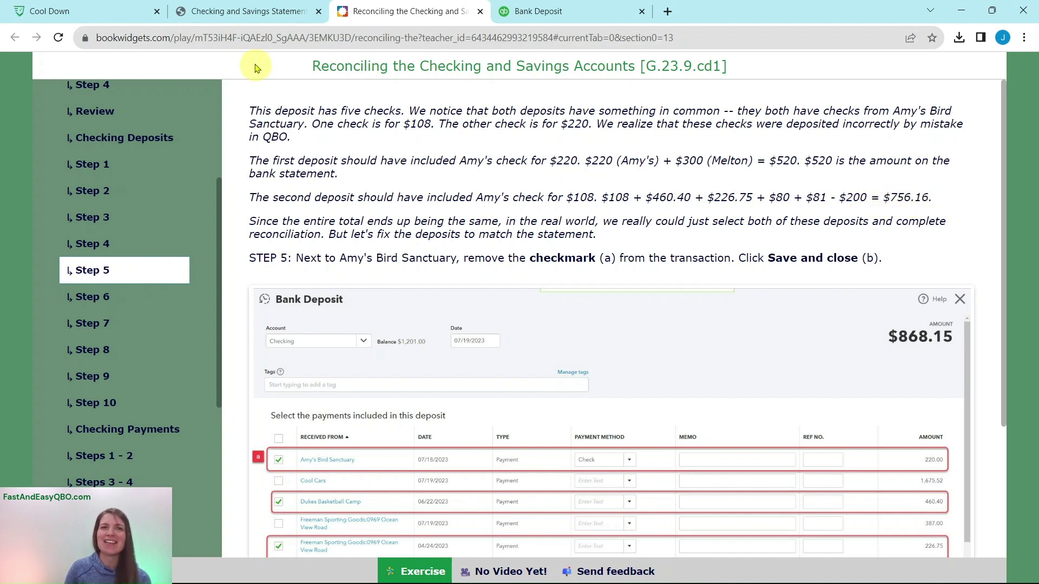
click(235, 13)
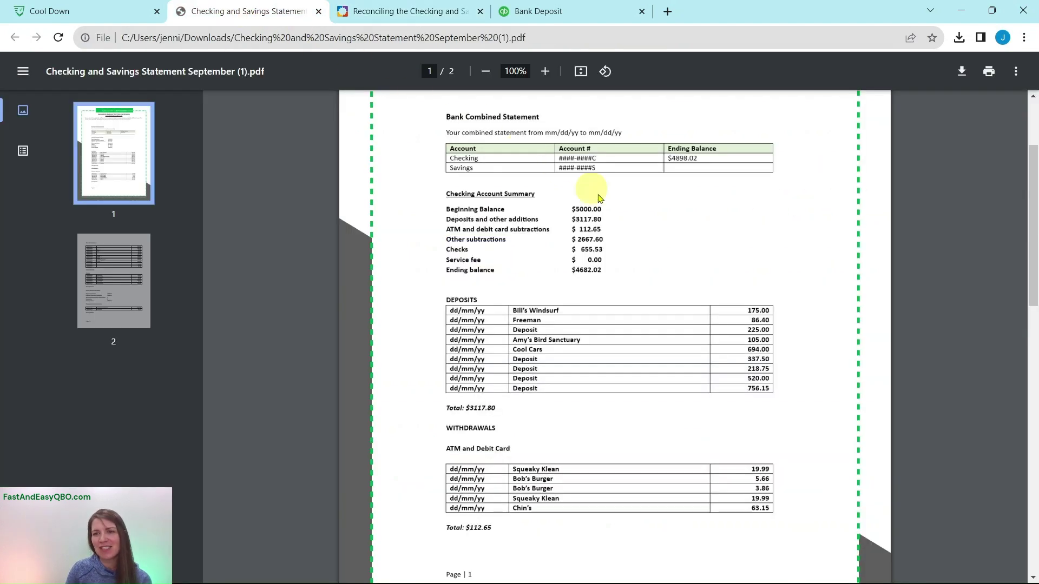
Following Step 5, remove the 220.00 Amy's Bird Sanctuary payment from the 868.15 deposit in QuickBooks, and save and close it.
click(420, 11)
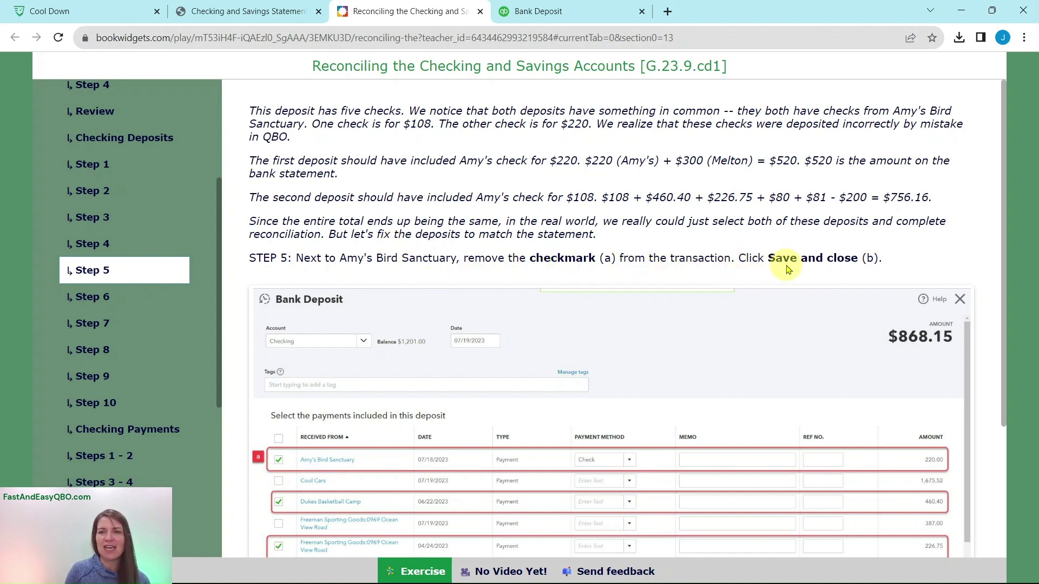
click(559, 15)
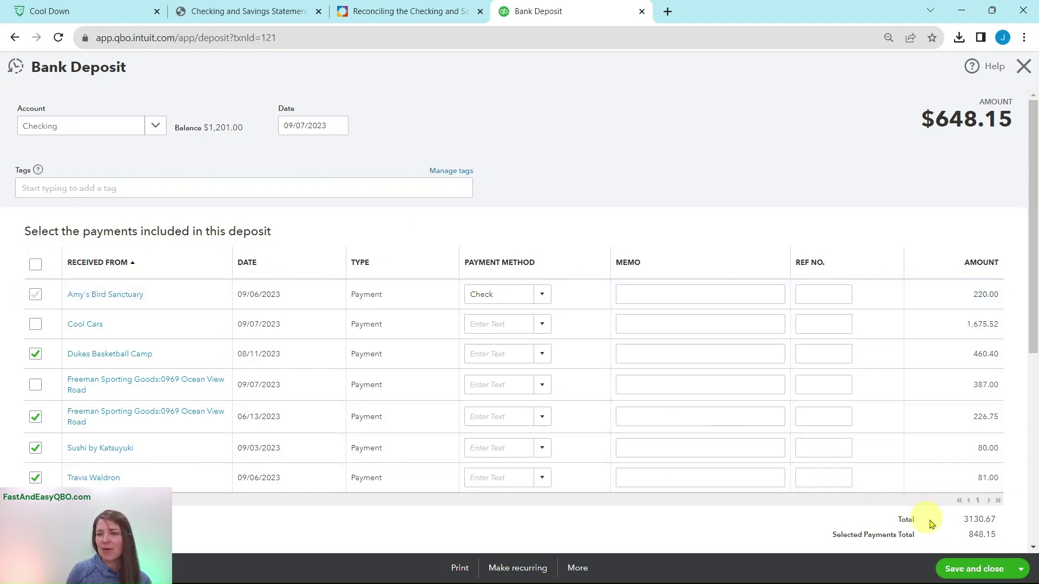
click(972, 573)
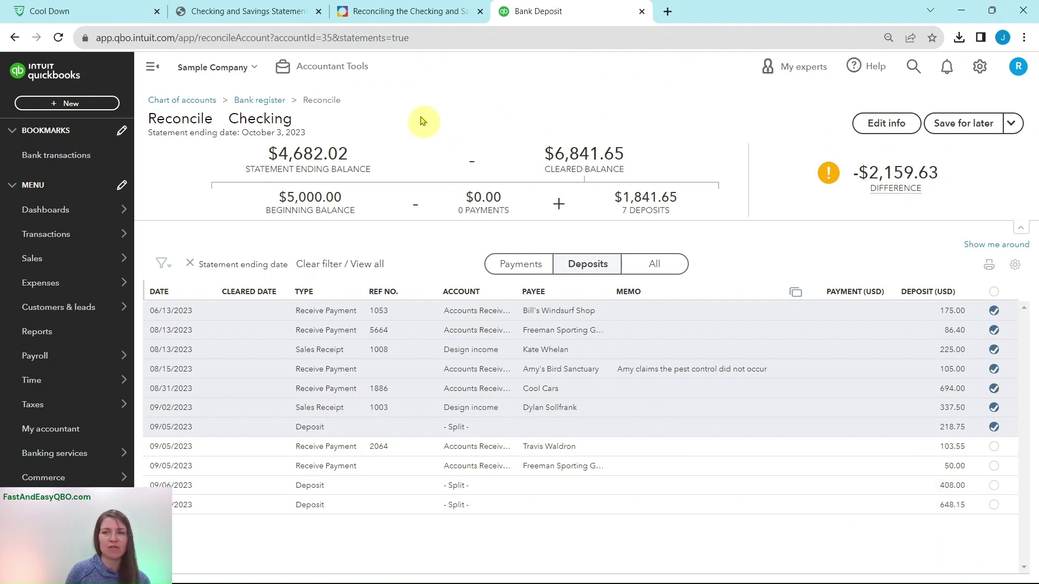
Following Step 6 of the exercise, open the 408.00 deposit from the QuickBooks reconciliation for editing.
click(373, 11)
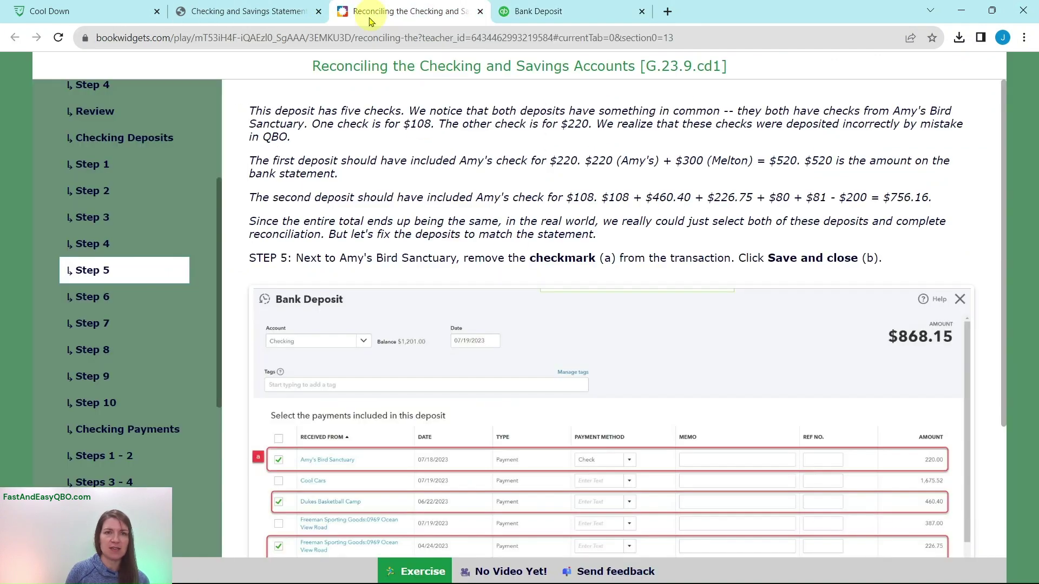
click(111, 295)
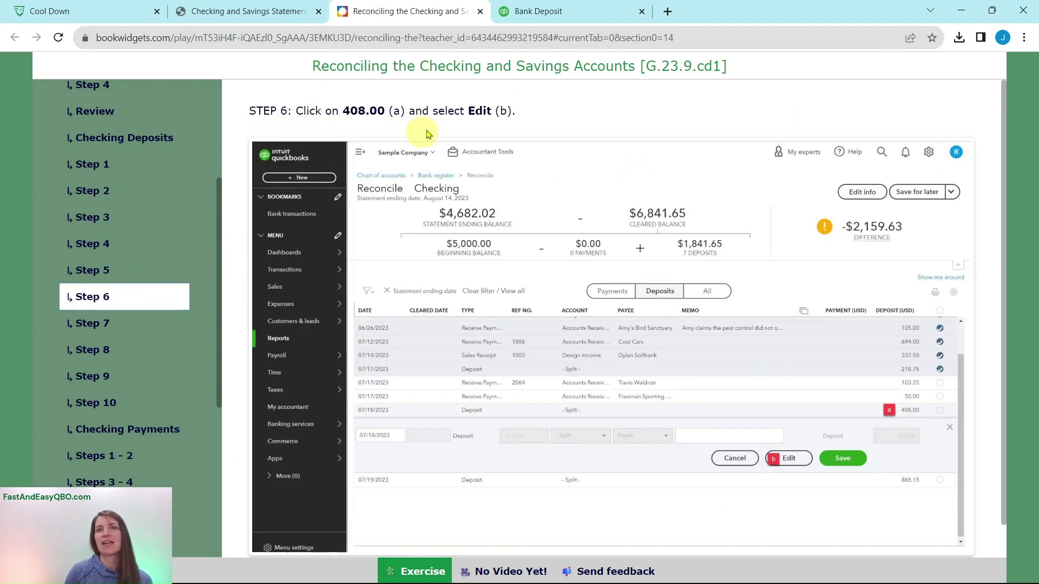
click(595, 20)
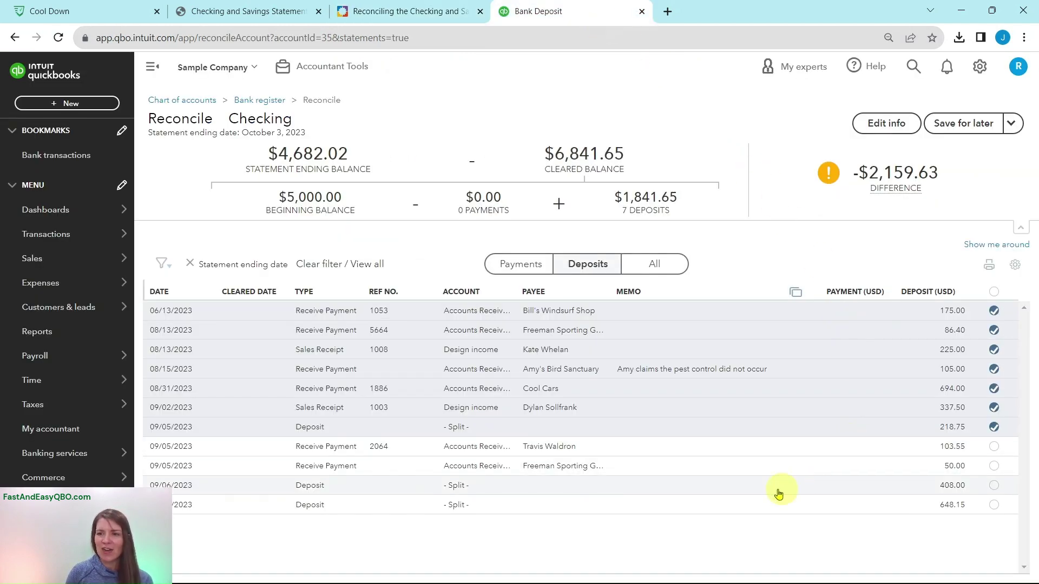
click(726, 489)
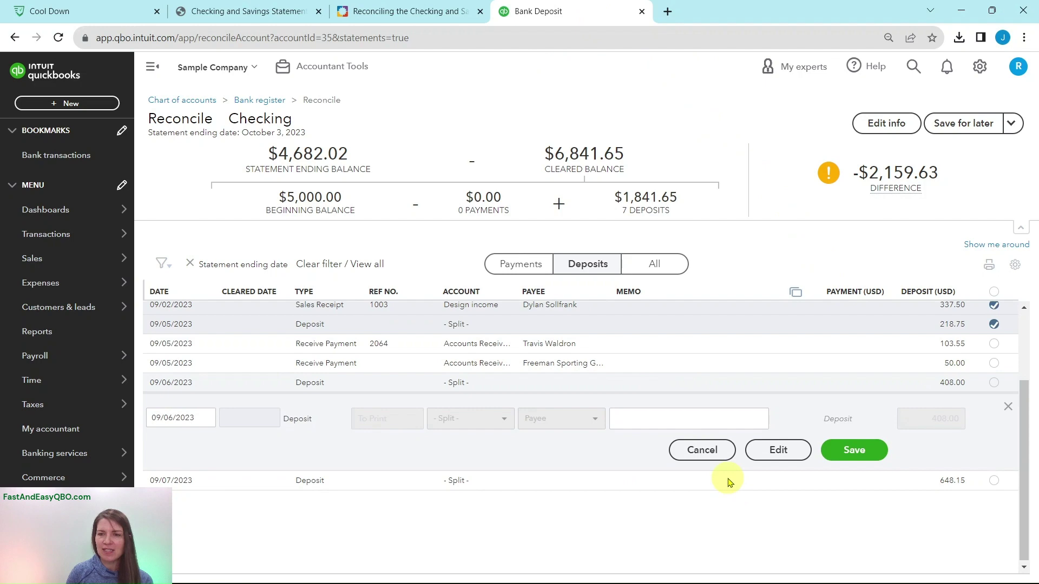
click(778, 451)
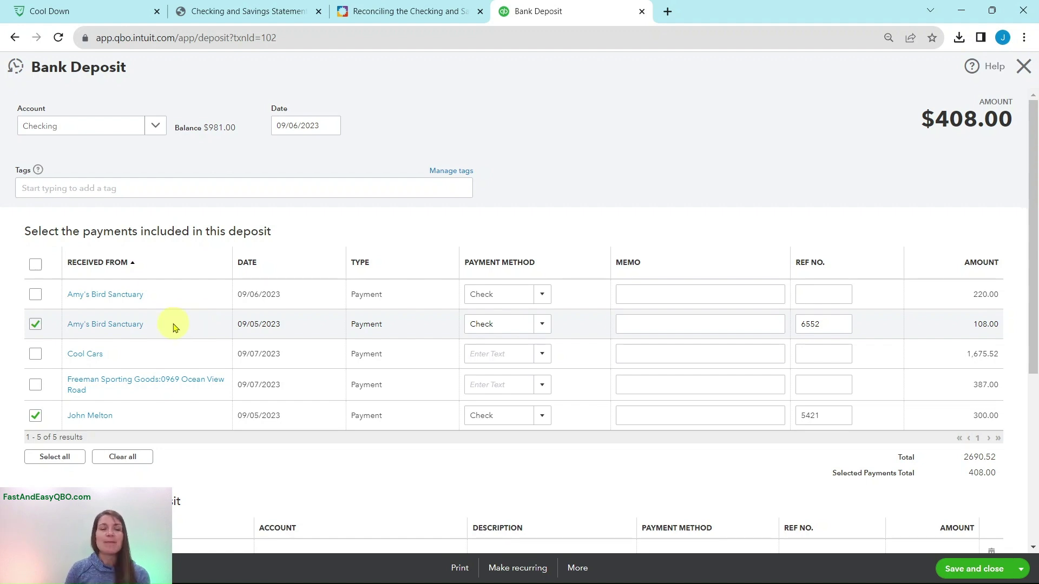
Swap the deposit's 108.00 Amy's Bird Sanctuary payment for the 220.00 one, check the total against the bank statement, and save and close.
click(35, 296)
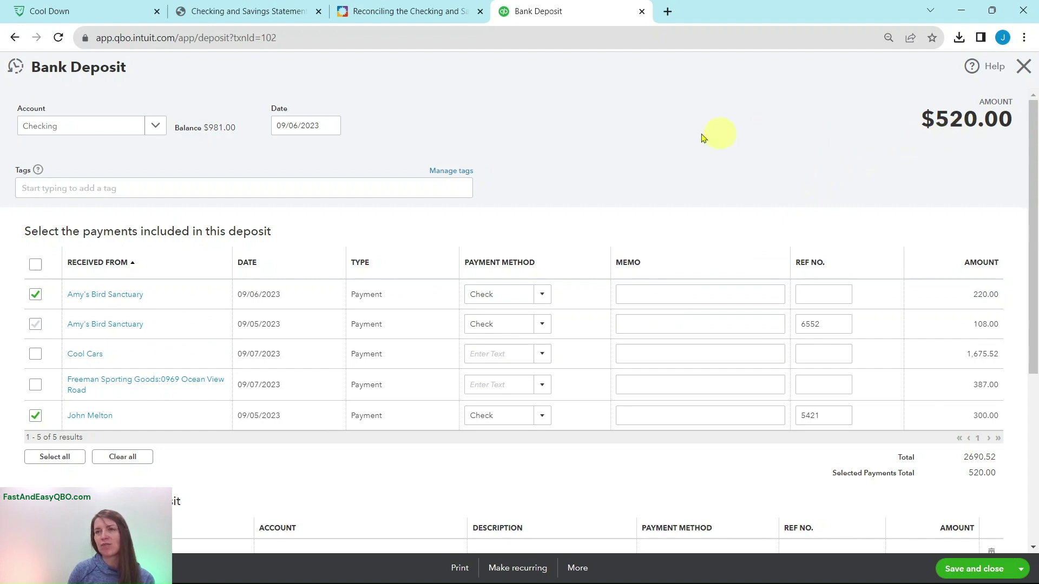
click(313, 11)
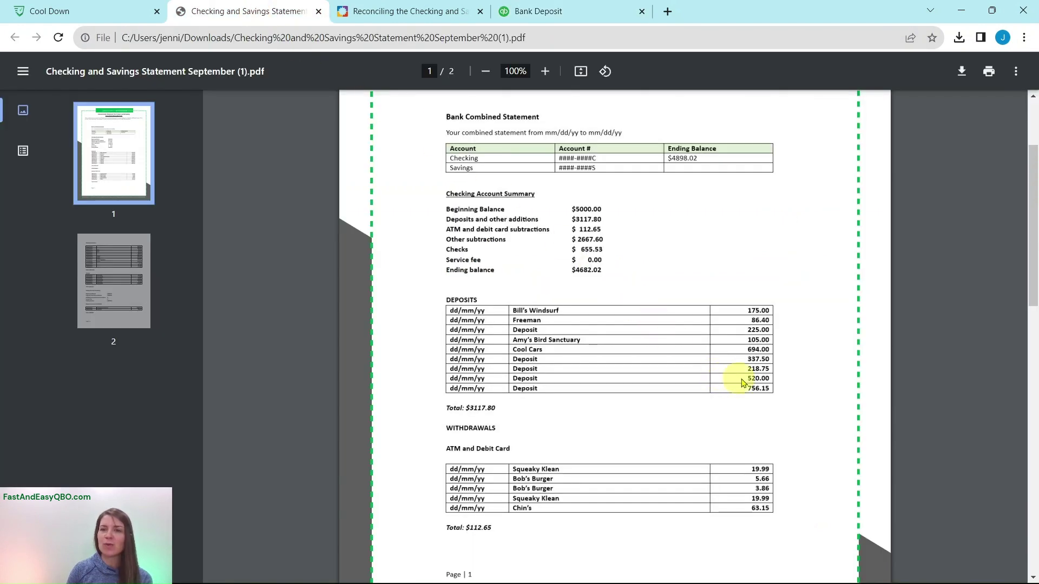
click(563, 12)
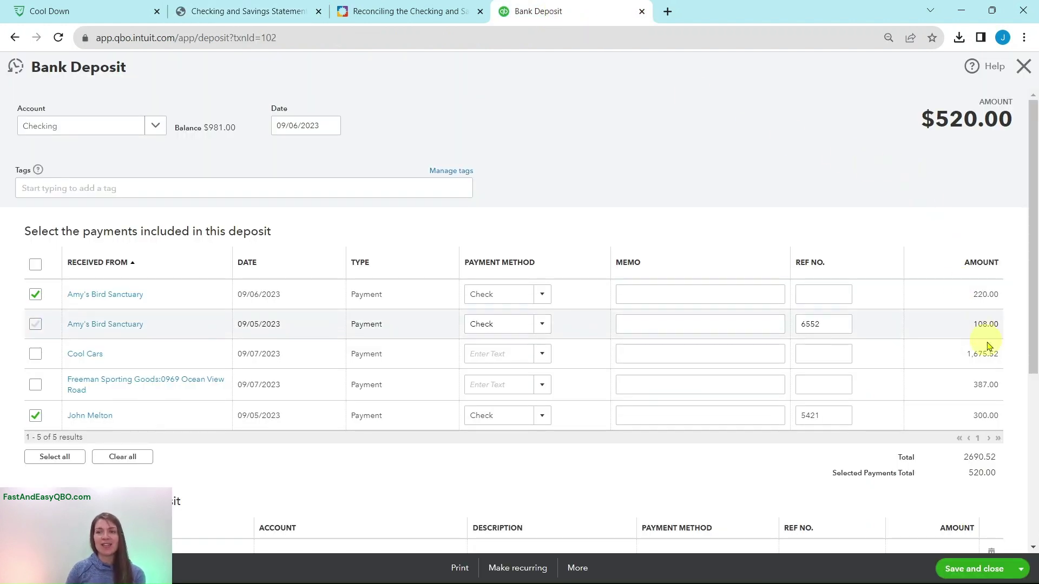
click(986, 570)
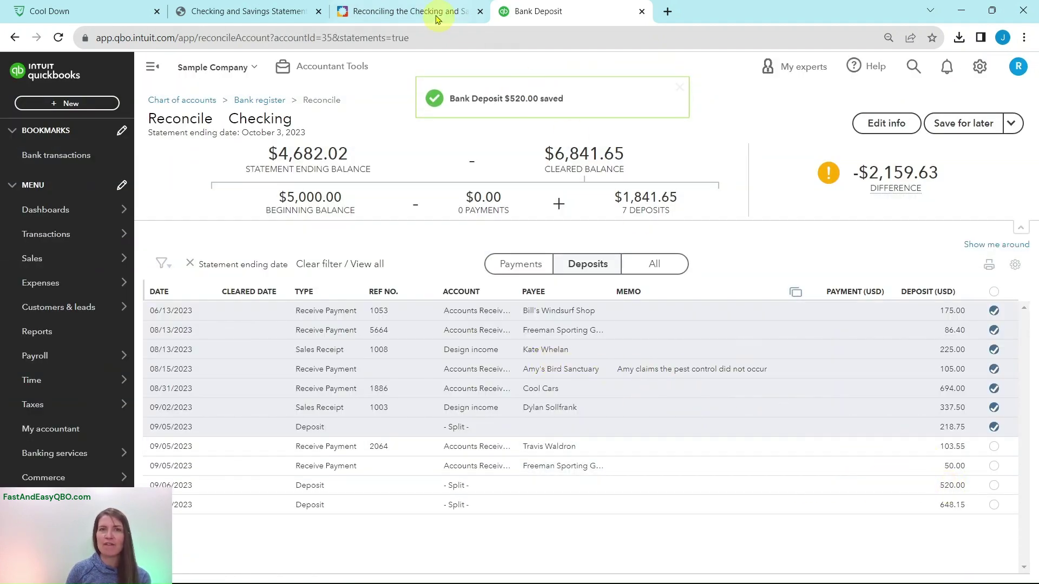
Read Steps 7 and 8 of the exercise and open the 648.15 deposit from the QuickBooks reconciliation for editing.
click(412, 11)
click(102, 326)
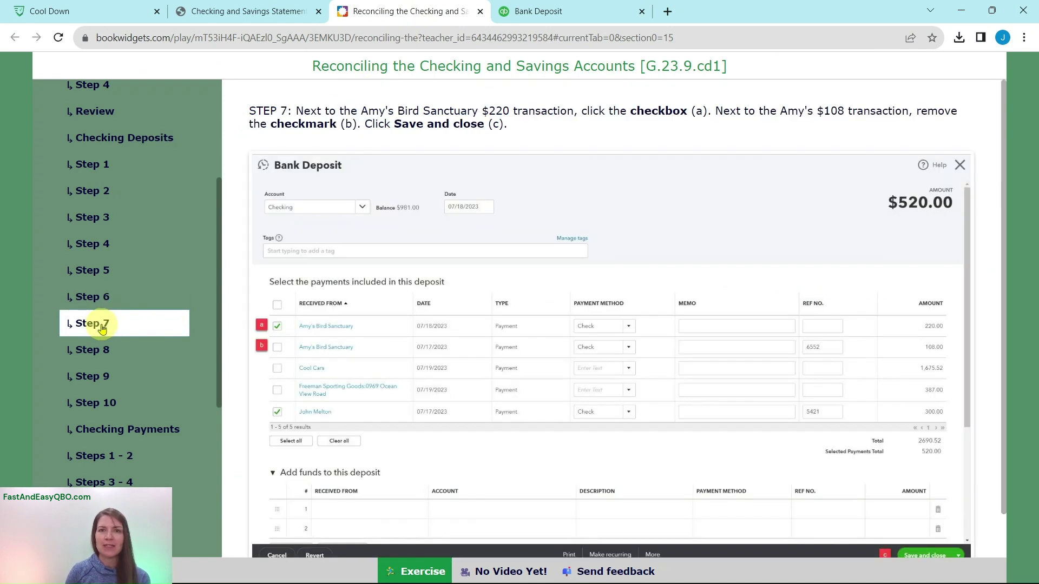
click(88, 351)
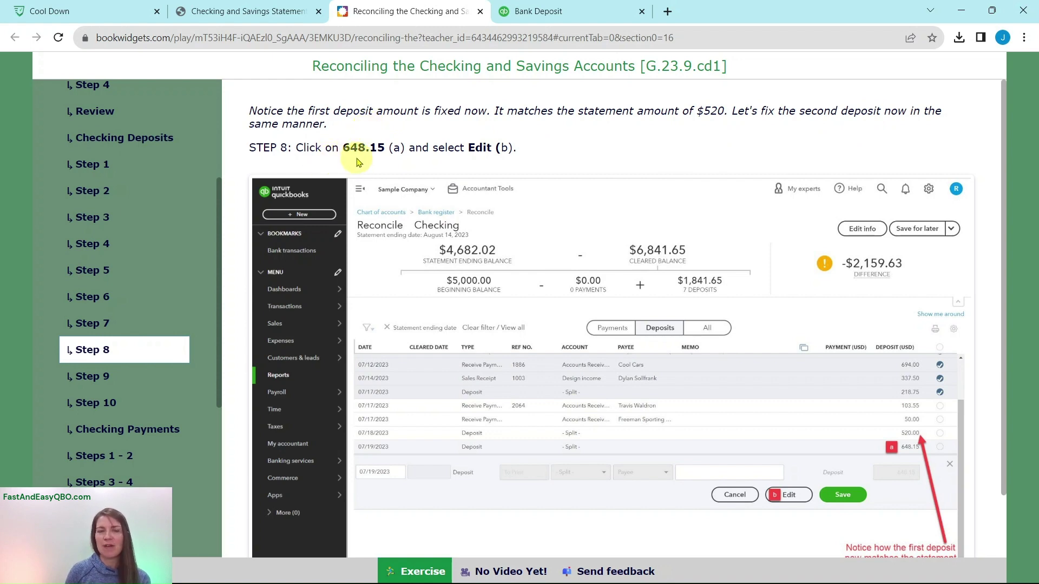
click(573, 10)
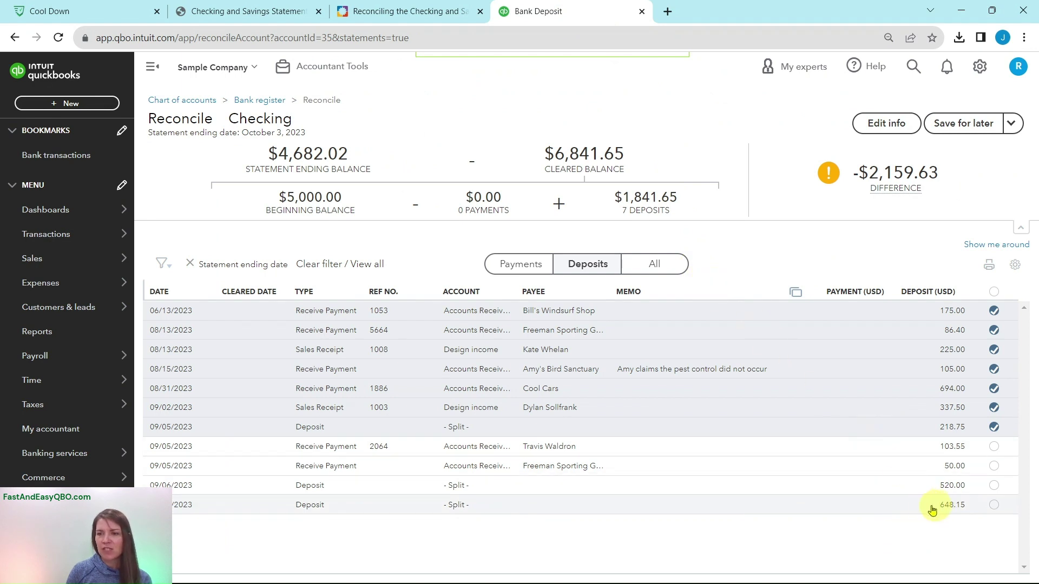
click(813, 506)
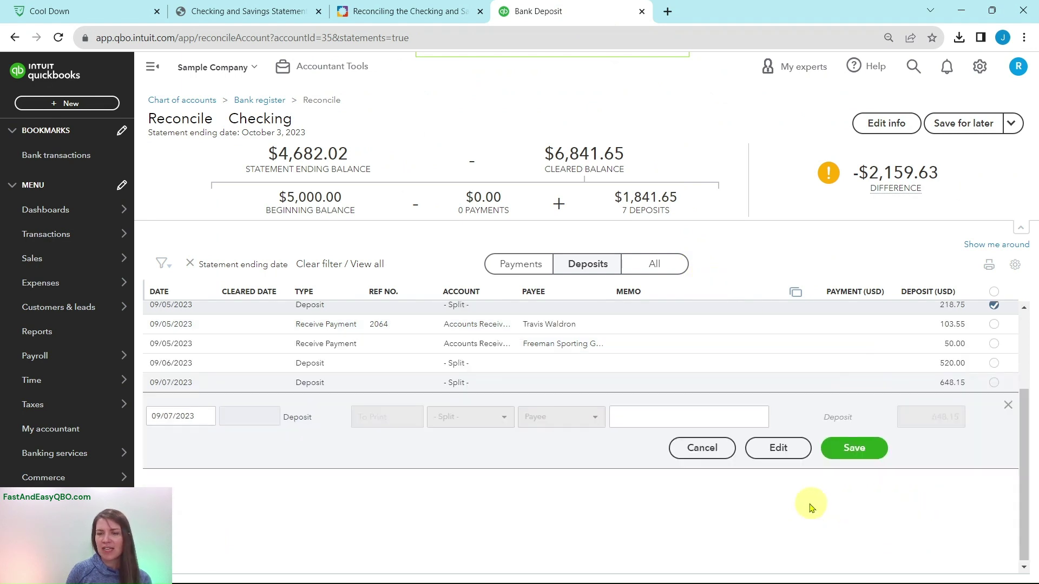
click(777, 449)
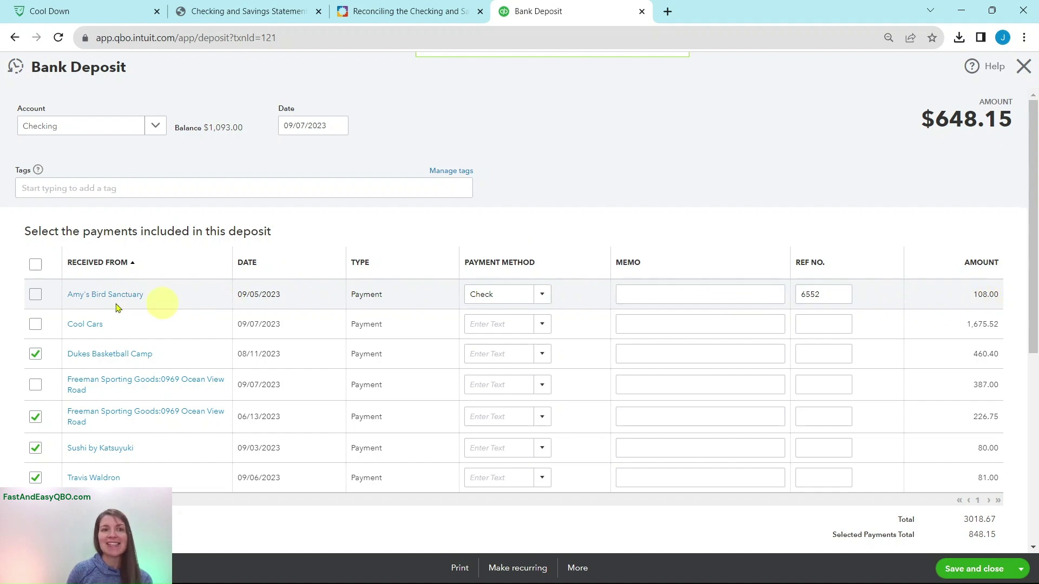
Add the 108.00 Amy's Bird Sanctuary payment to the deposit, check the total against the bank statement, and save and close.
click(36, 297)
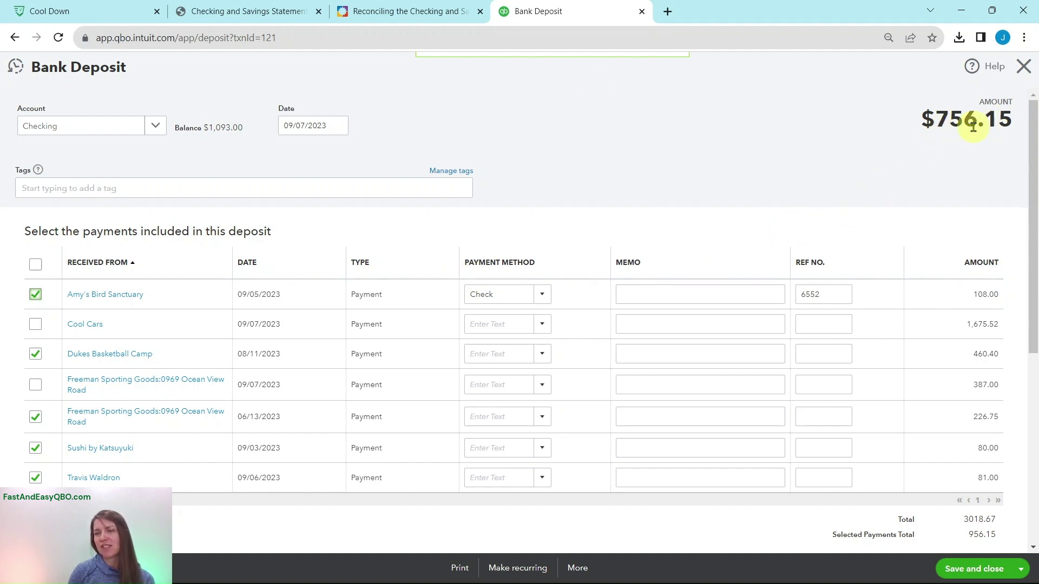
click(249, 11)
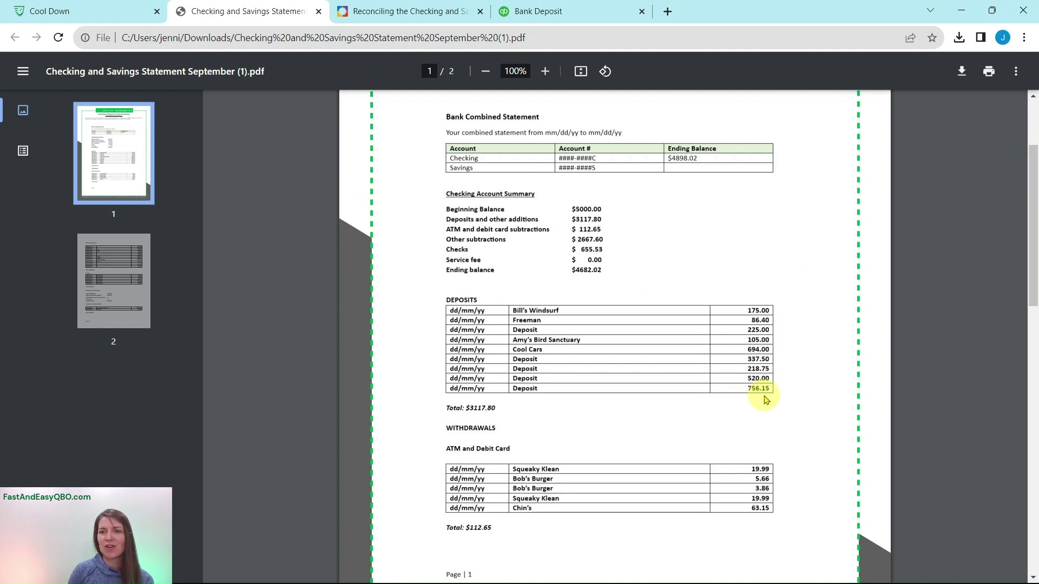
click(556, 12)
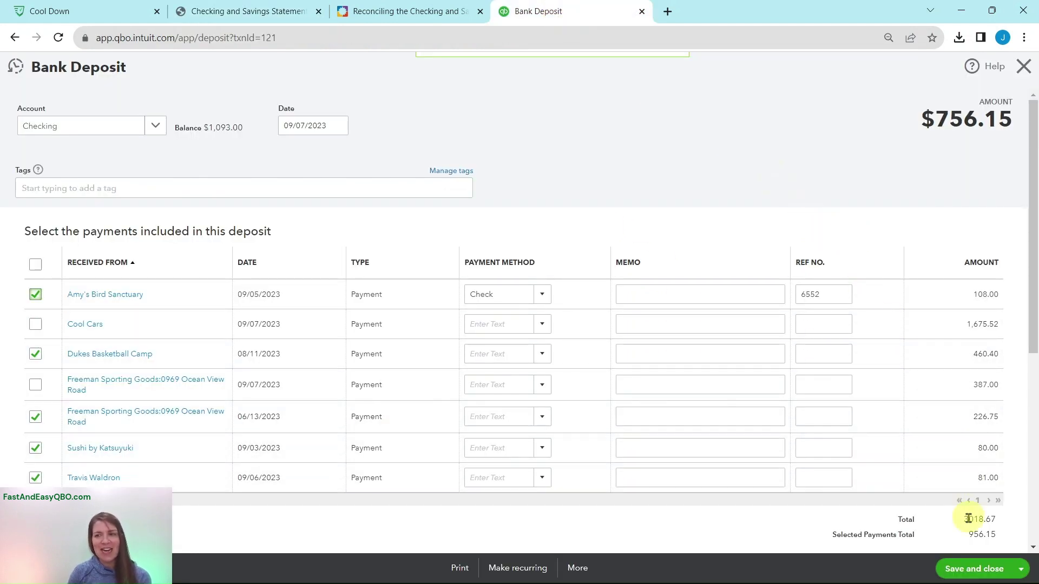
click(970, 570)
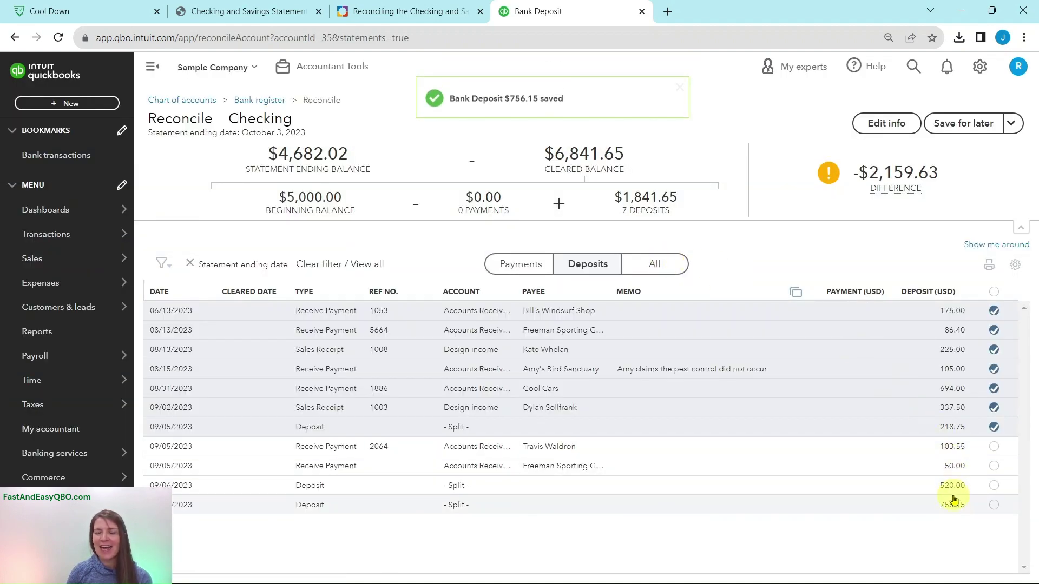
Following Steps 9 and 10 of the exercise, mark the 520.00 and 756.15 deposits as cleared in the QuickBooks reconciliation.
click(387, 16)
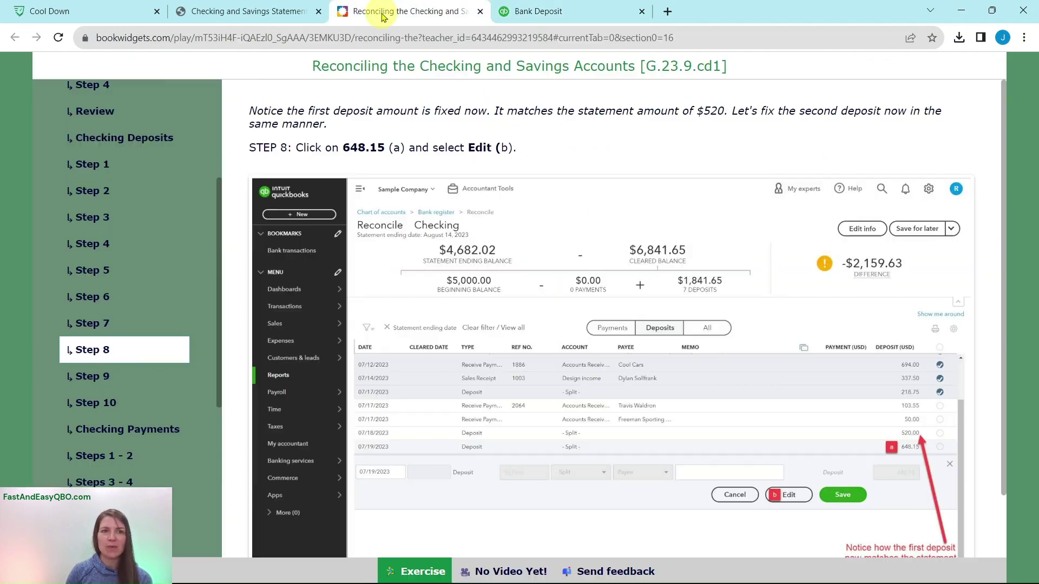
click(105, 374)
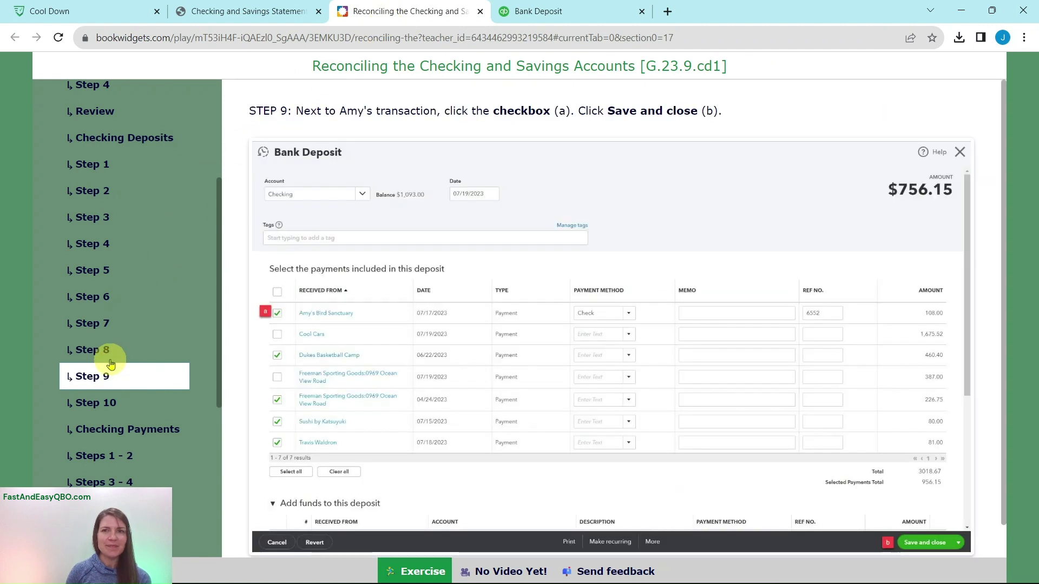
click(105, 406)
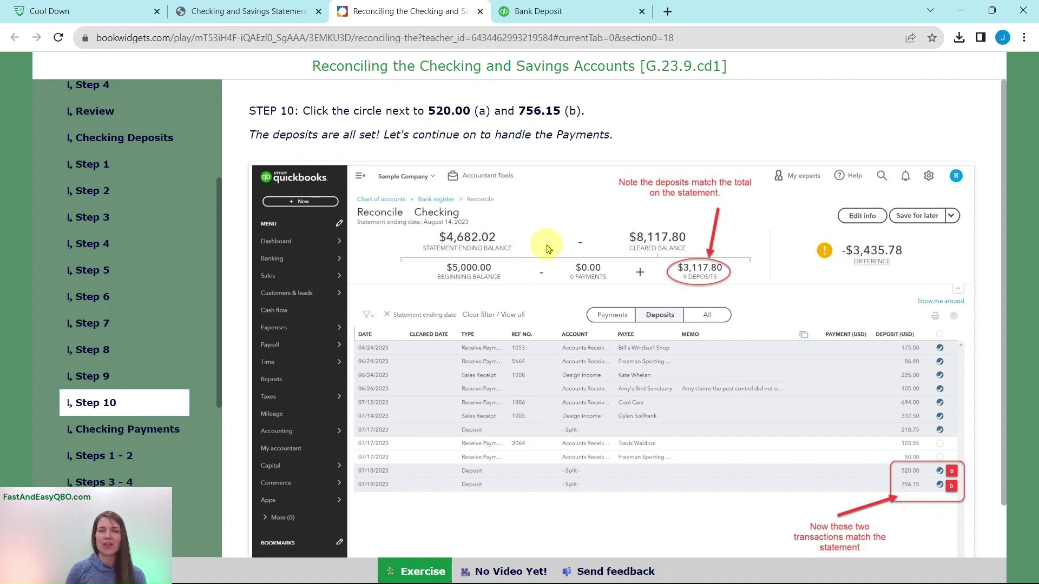
click(224, 10)
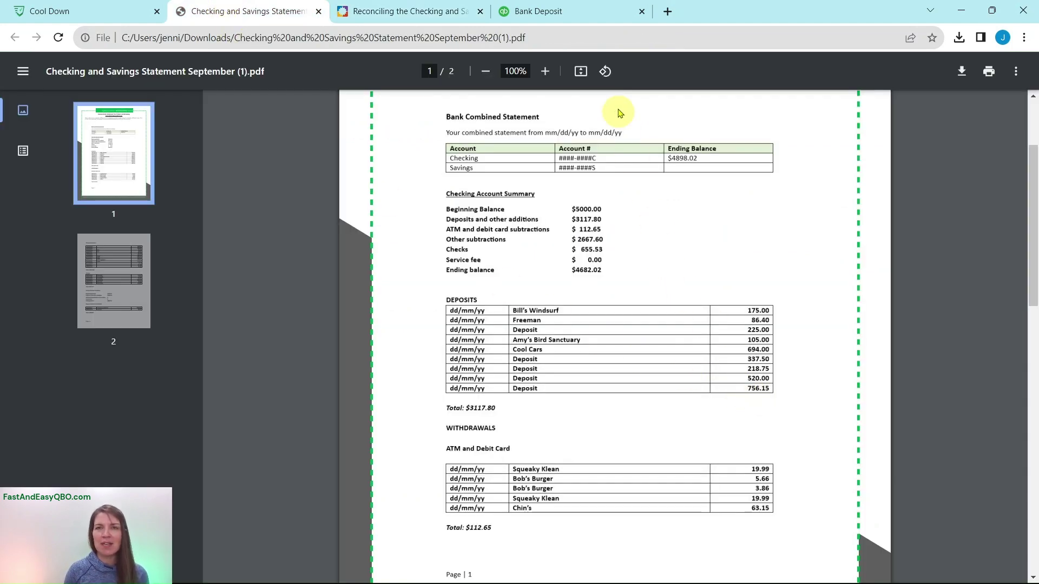
click(594, 17)
click(430, 12)
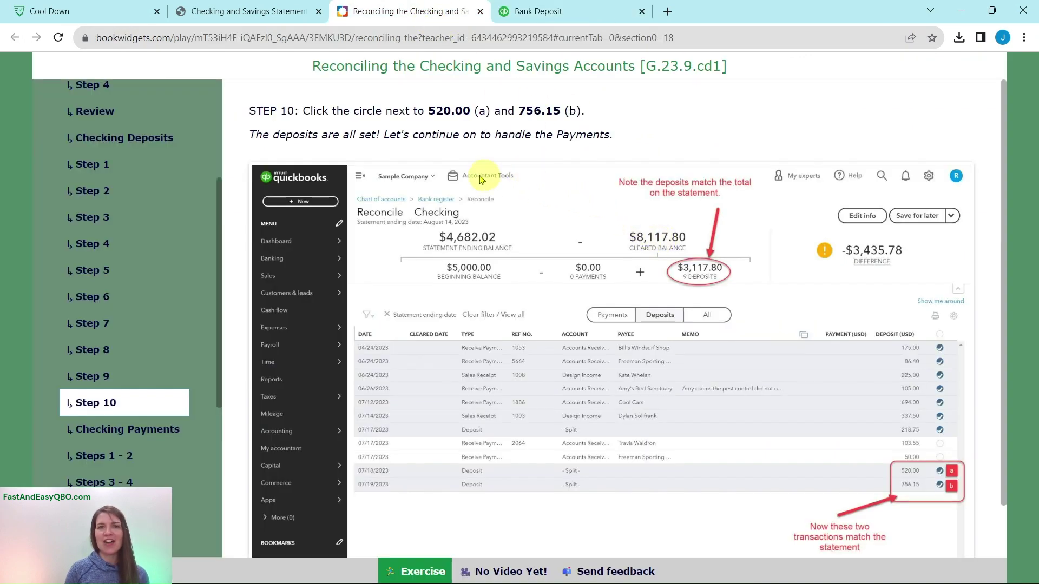
click(552, 10)
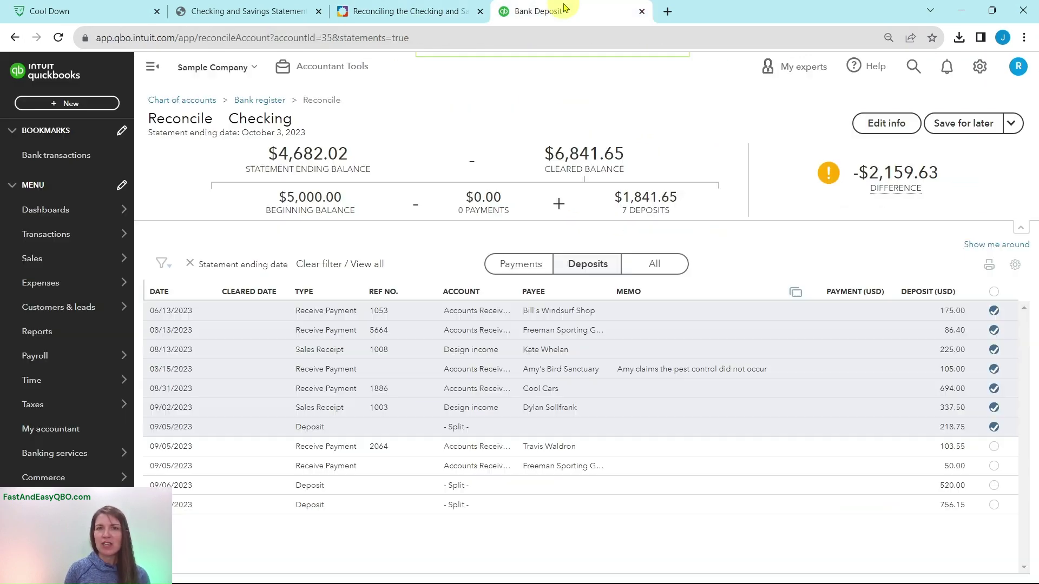
click(994, 486)
click(994, 505)
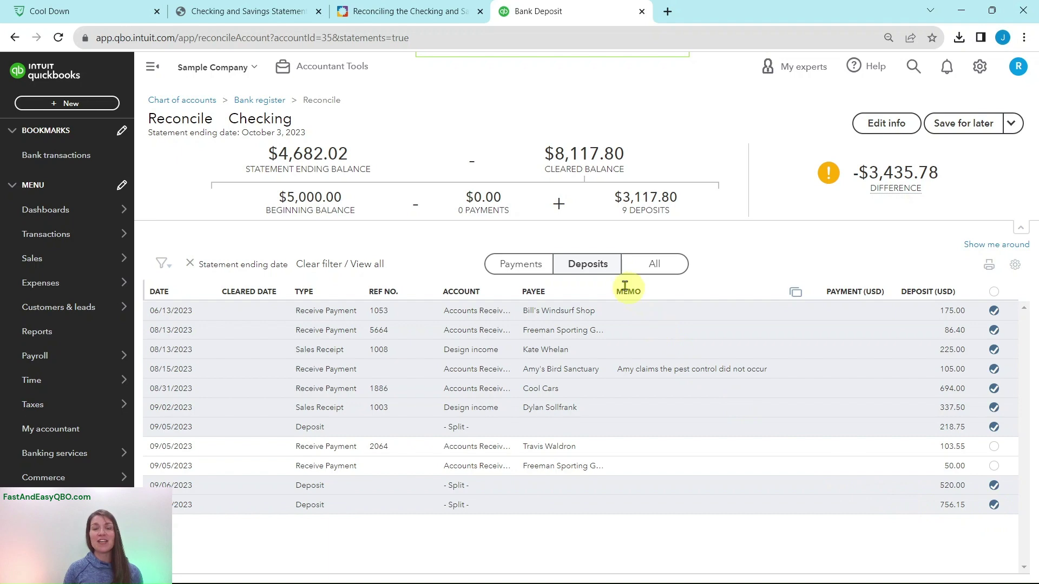
Following Step 1 of the exercise's Checking Payments section, show only the payments in the QuickBooks reconciliation.
click(411, 10)
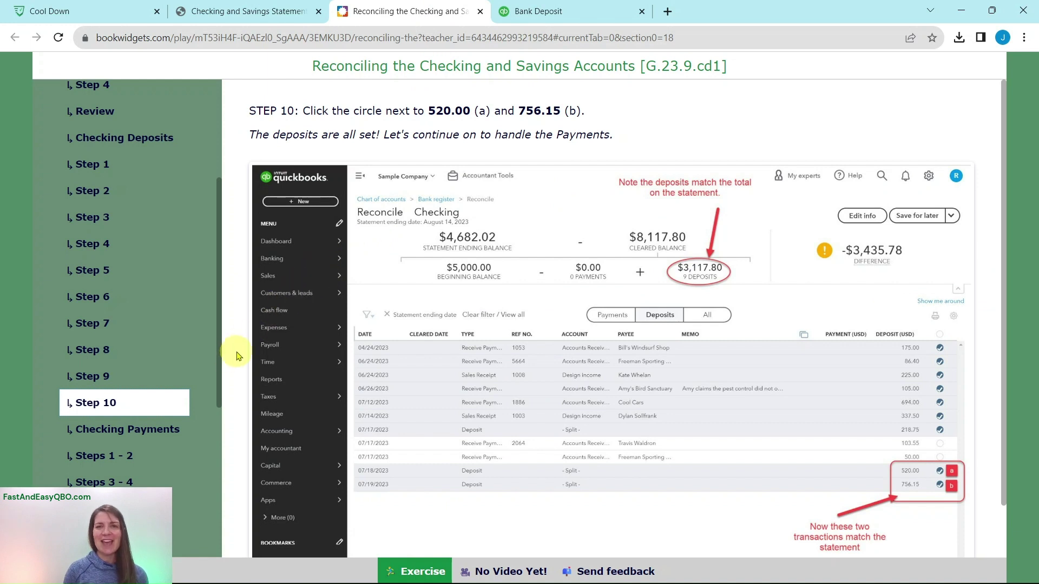
click(120, 429)
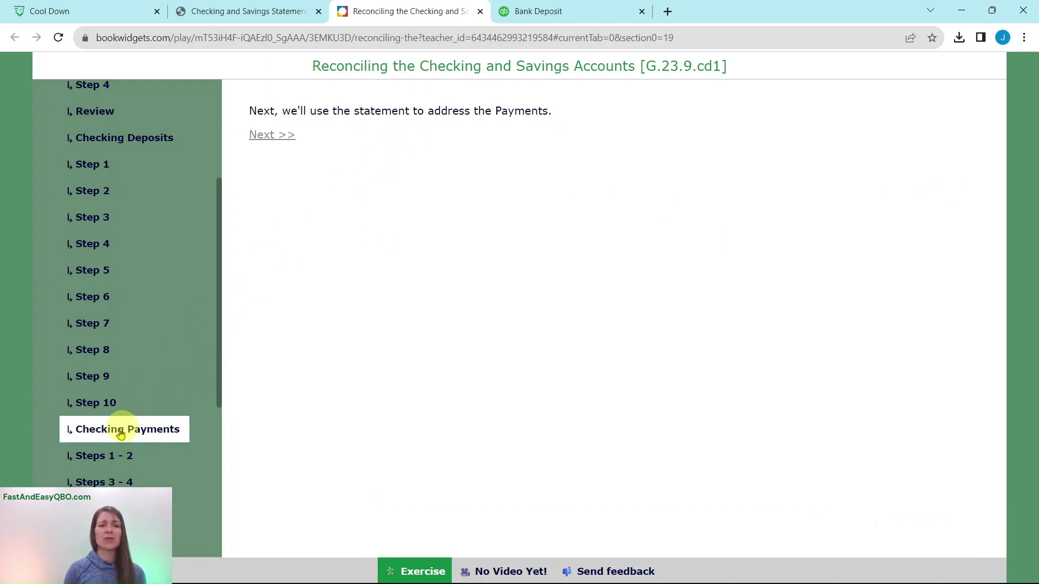
click(105, 464)
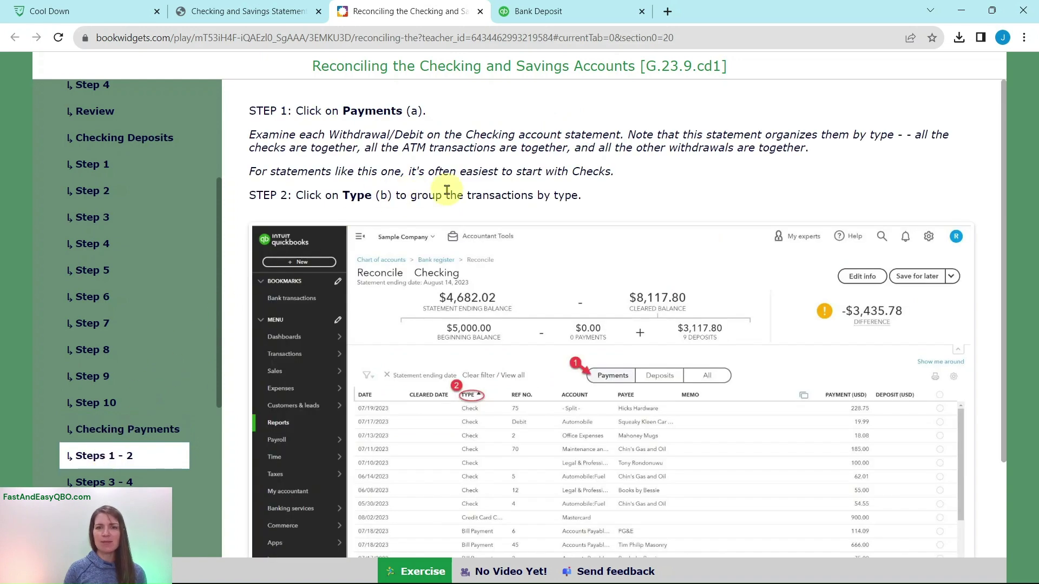
click(563, 13)
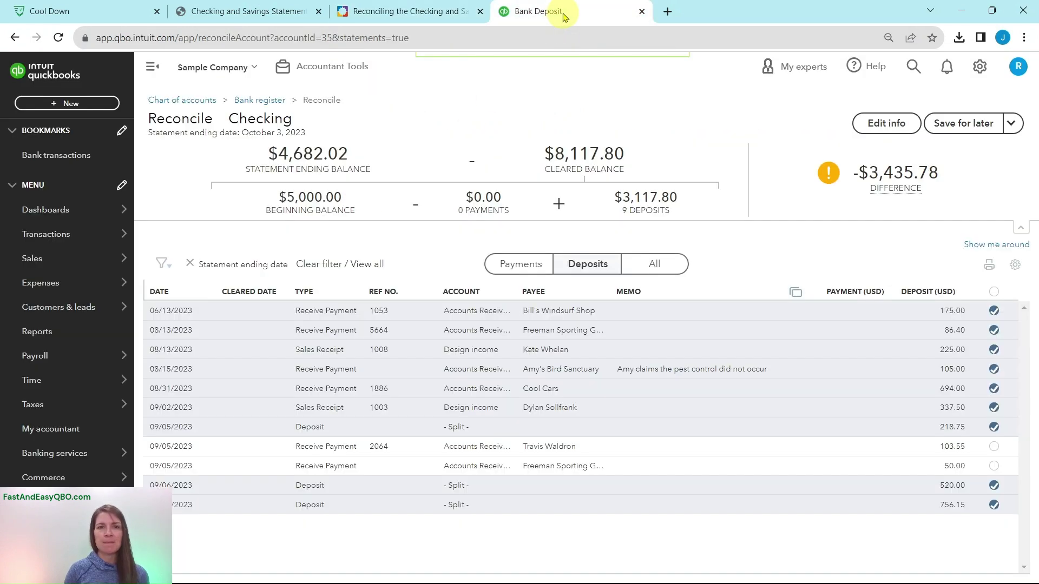
click(519, 265)
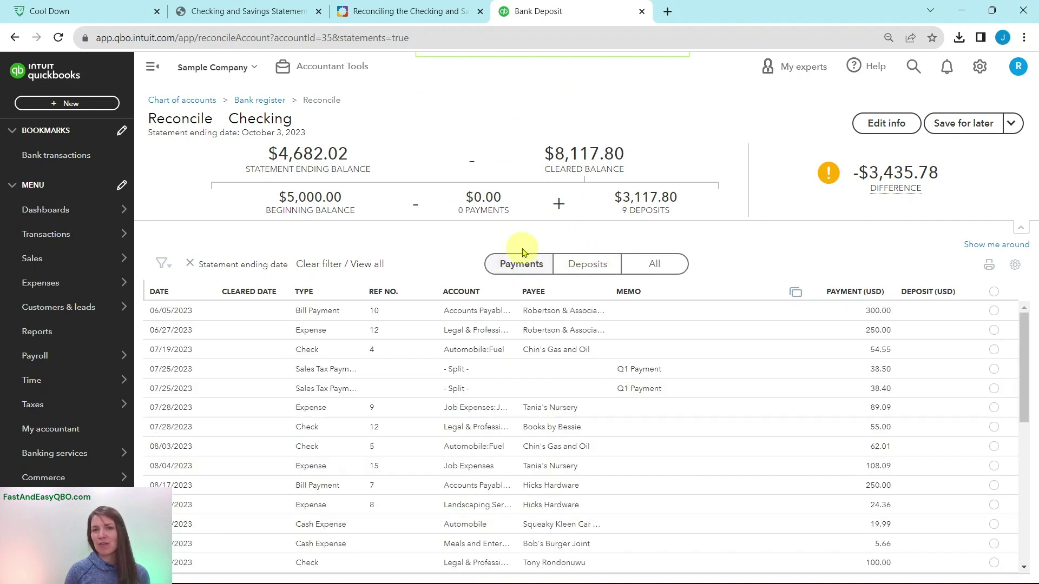
click(585, 276)
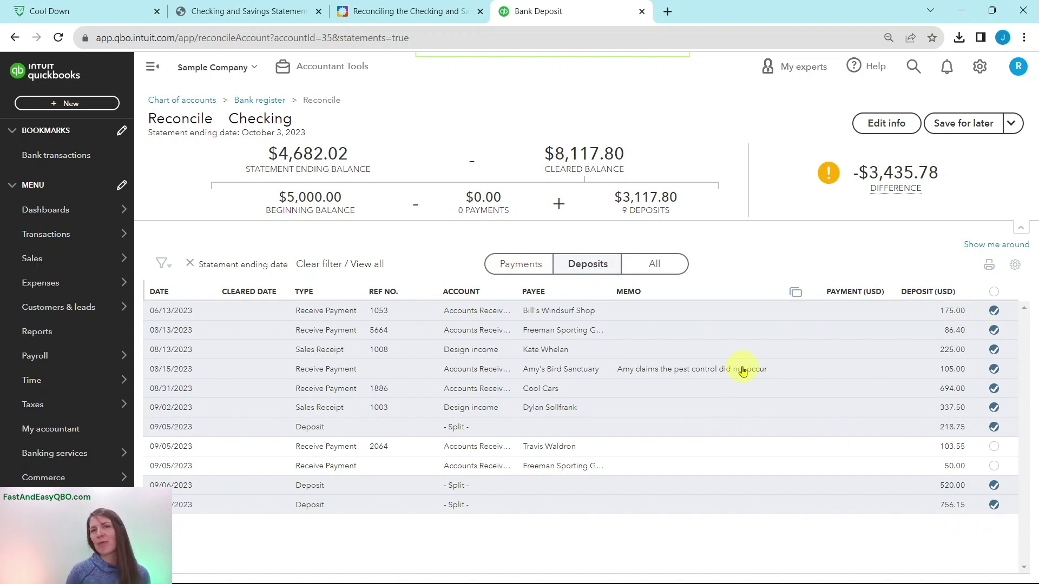
click(516, 265)
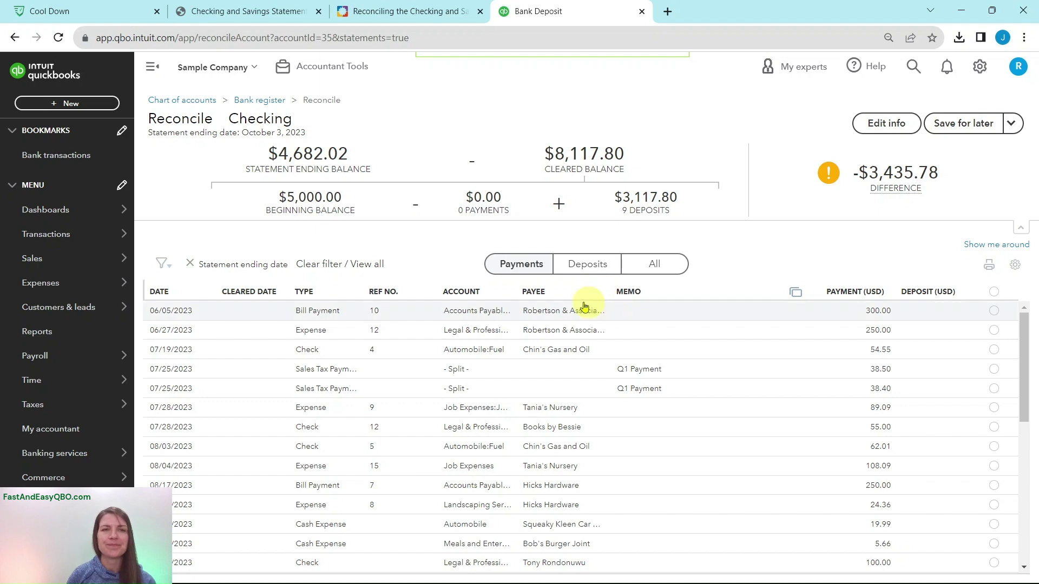
Following Step 2 of the exercise, examine the withdrawals and checks on the bank statement and group the QuickBooks payments by type.
click(382, 12)
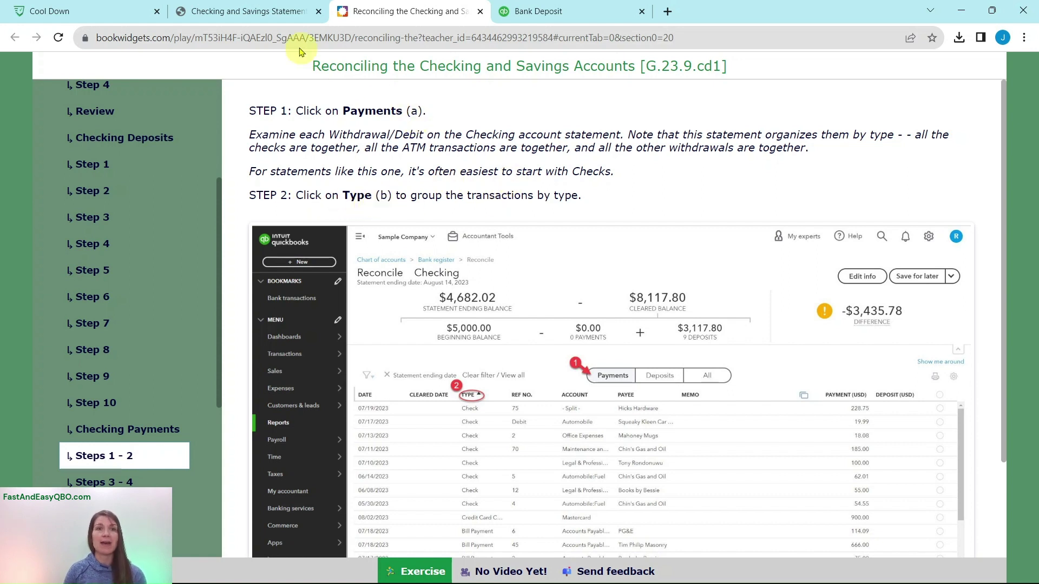
click(251, 11)
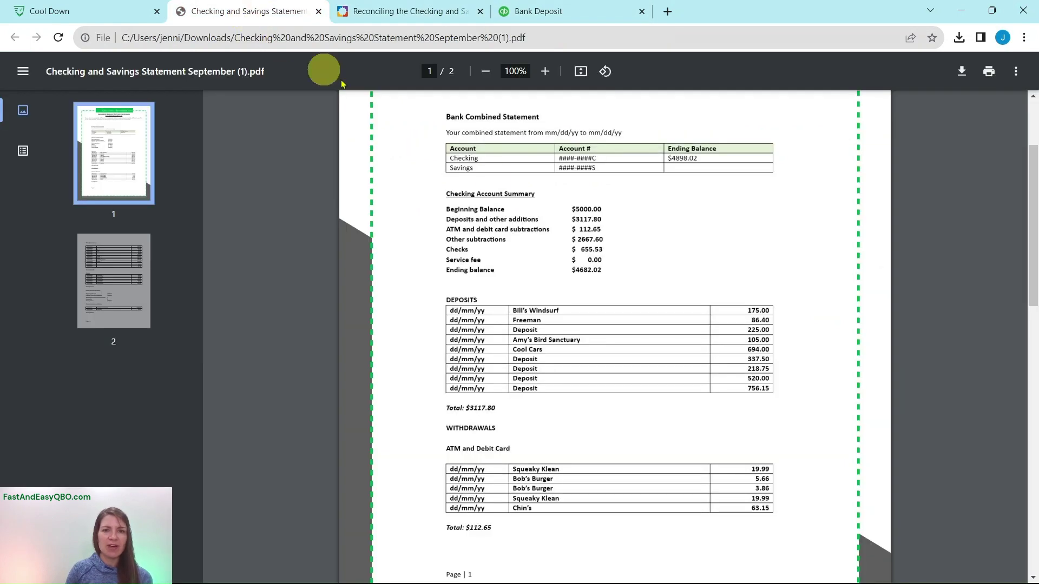
scroll(576, 227, down, 5)
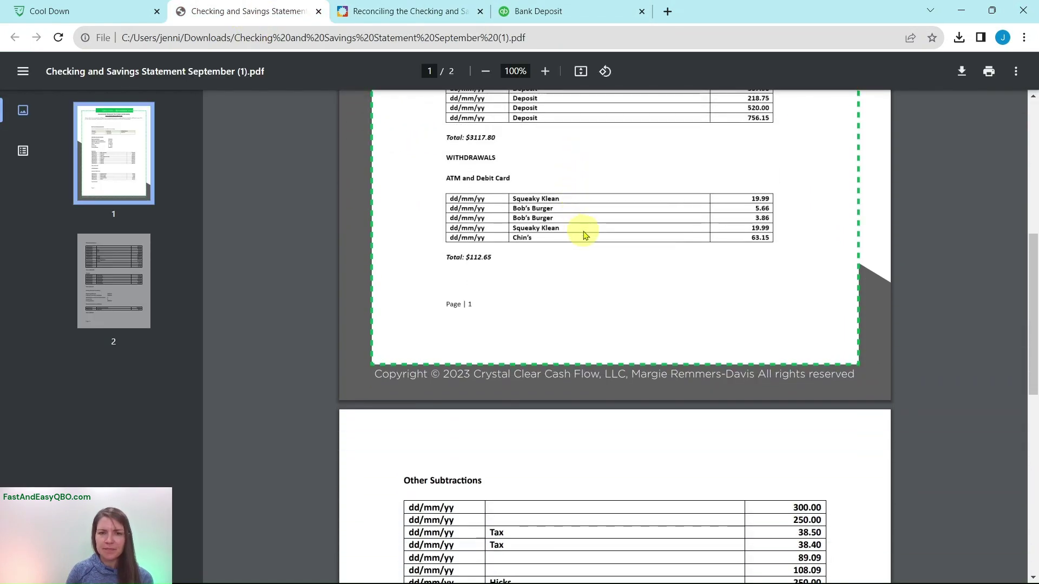
scroll(585, 232, down, 8)
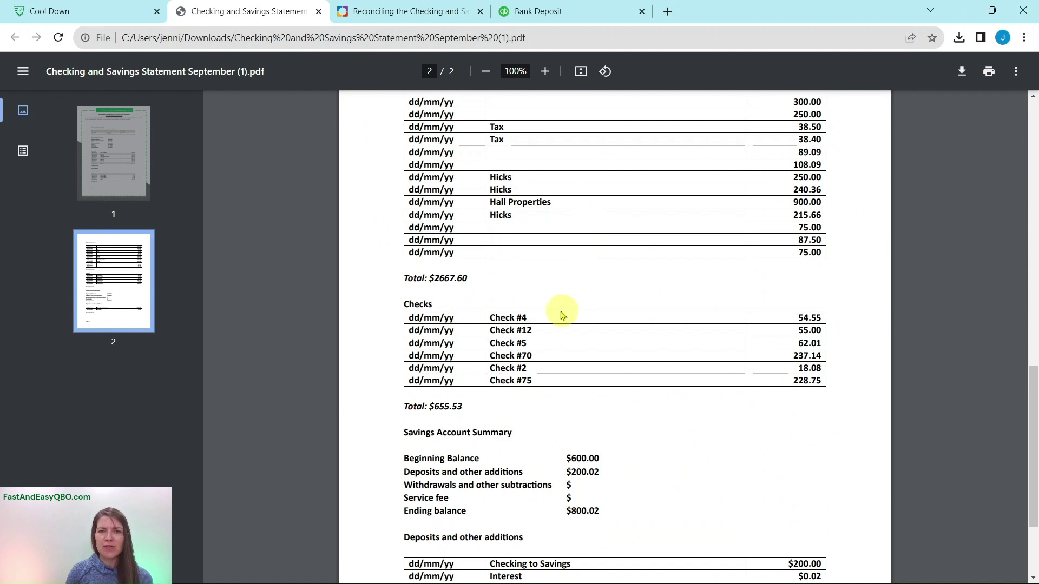
scroll(522, 311, up, 4)
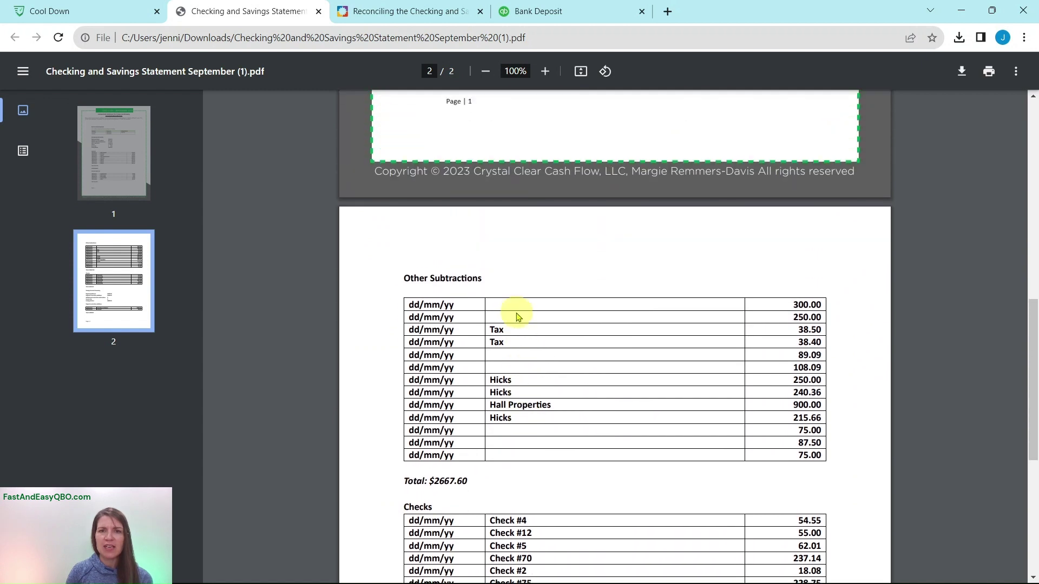
scroll(533, 320, up, 1)
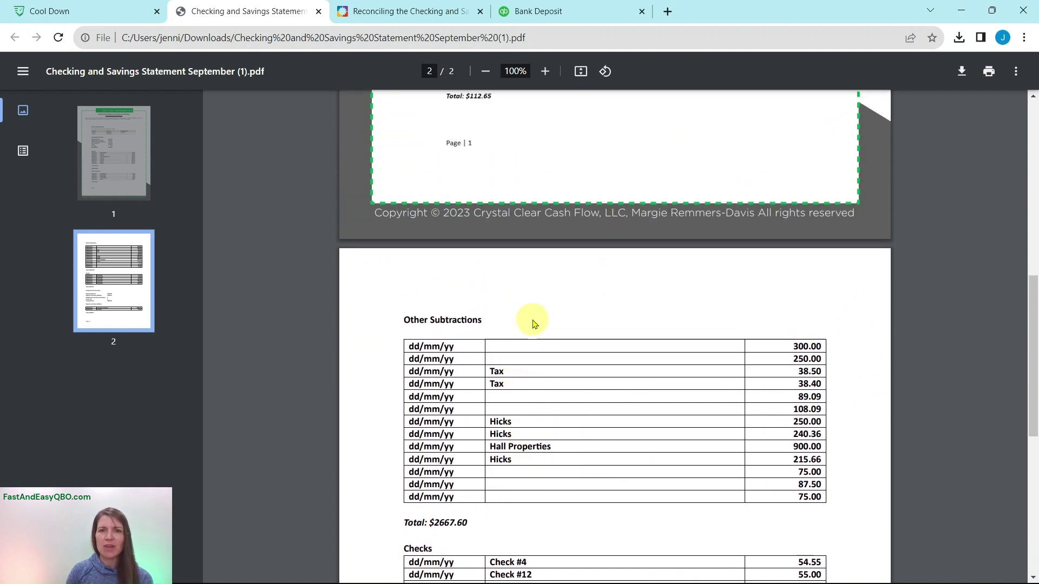
scroll(533, 324, up, 3)
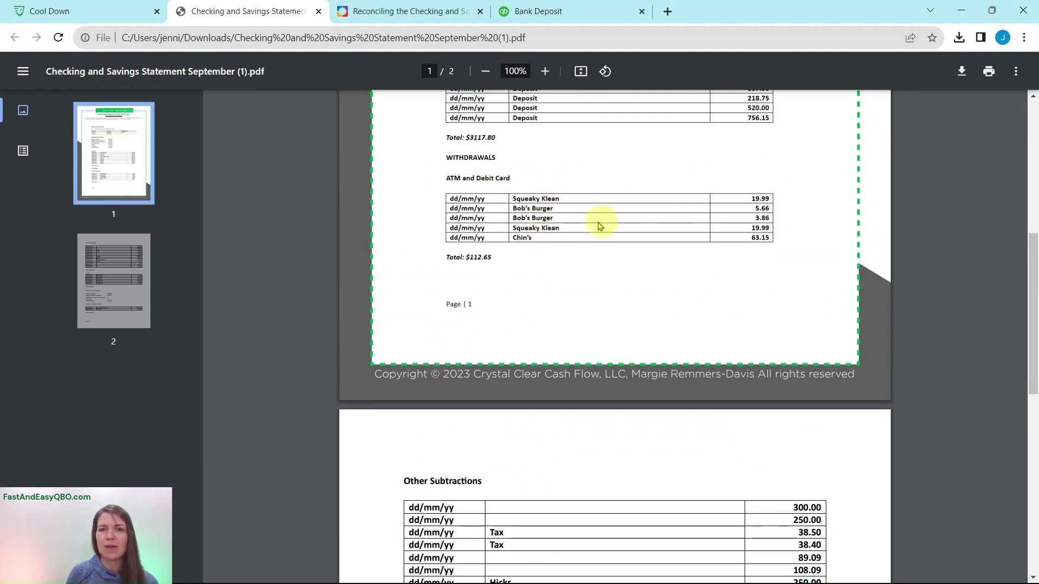
click(528, 11)
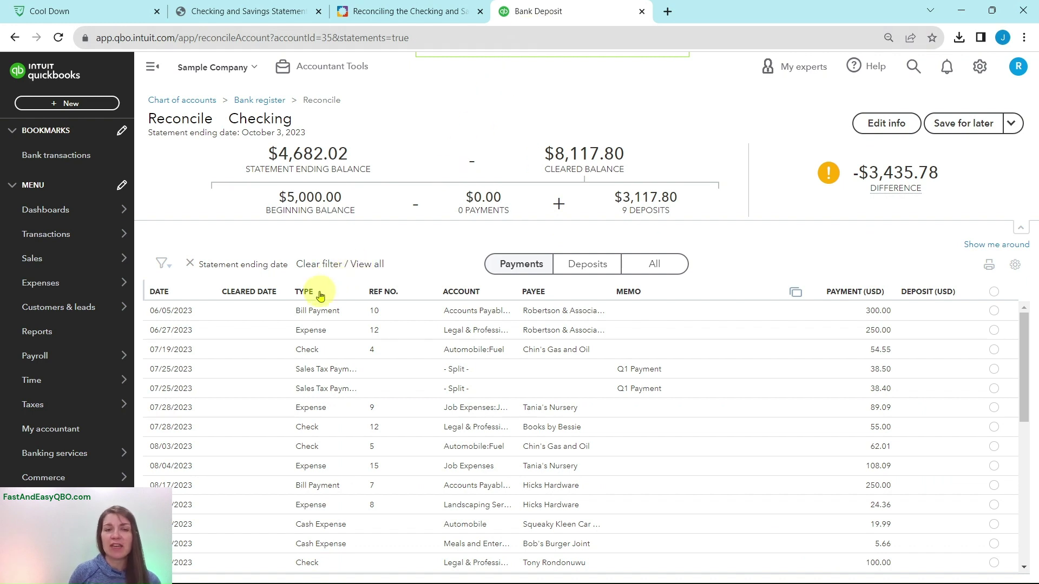
click(306, 293)
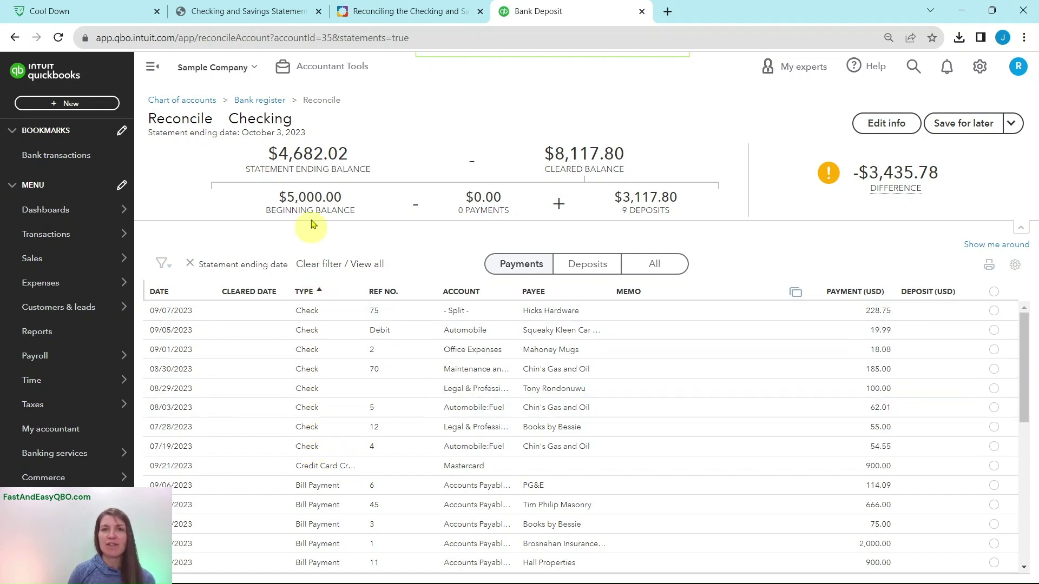
Open Steps 3 and 4 of the exercise, look up check 4 on the bank statement, and mark its 54.55 payment as cleared in QuickBooks.
click(375, 11)
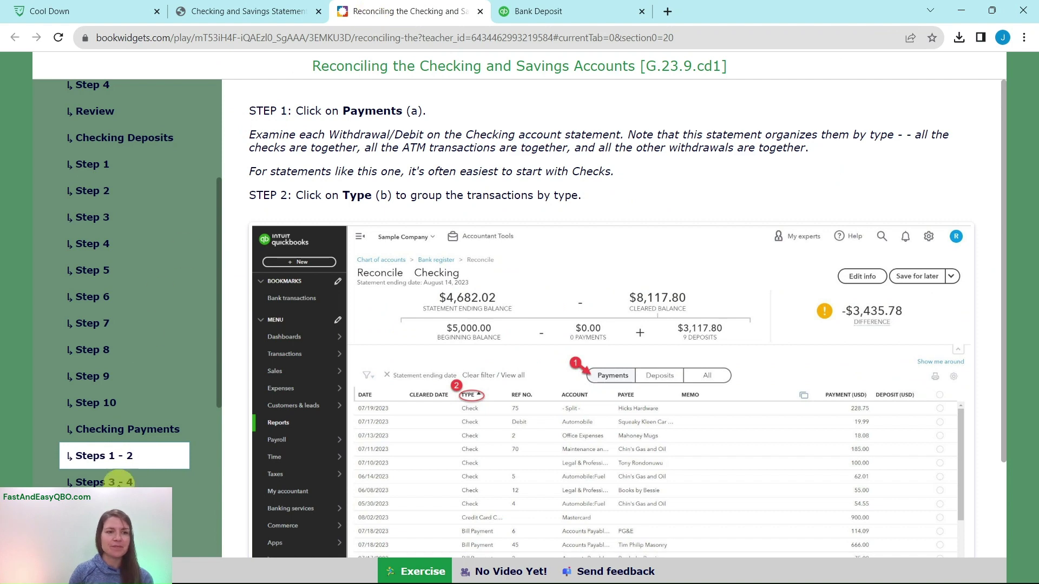
click(111, 481)
scroll(124, 215, down, 5)
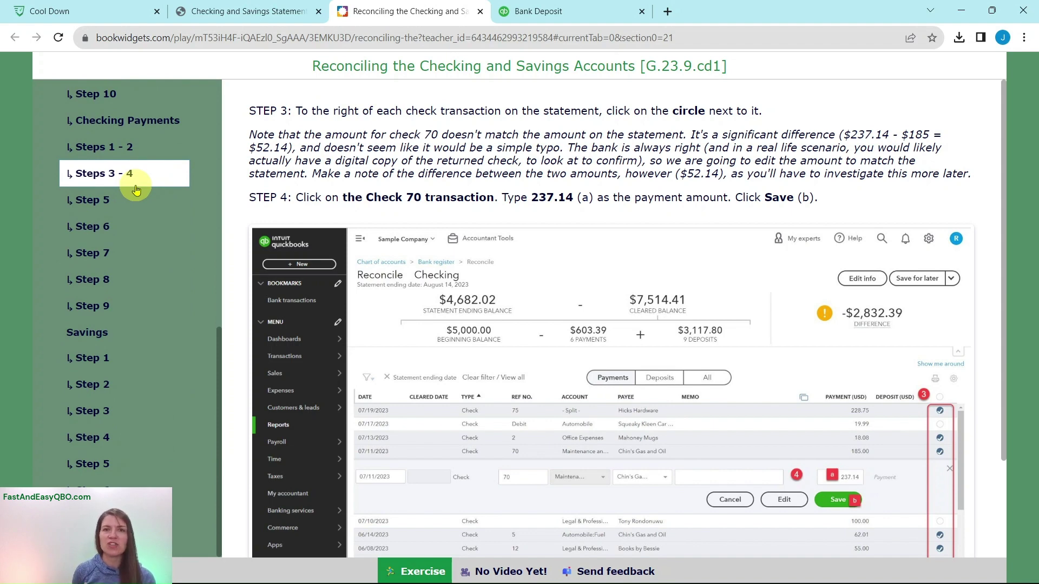
click(217, 12)
scroll(483, 247, down, 10)
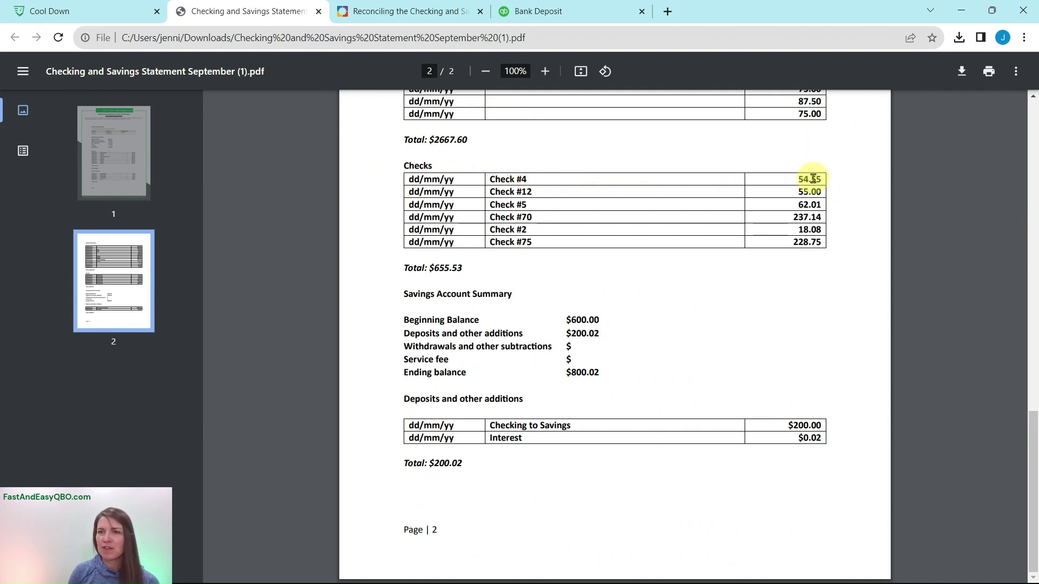
click(582, 16)
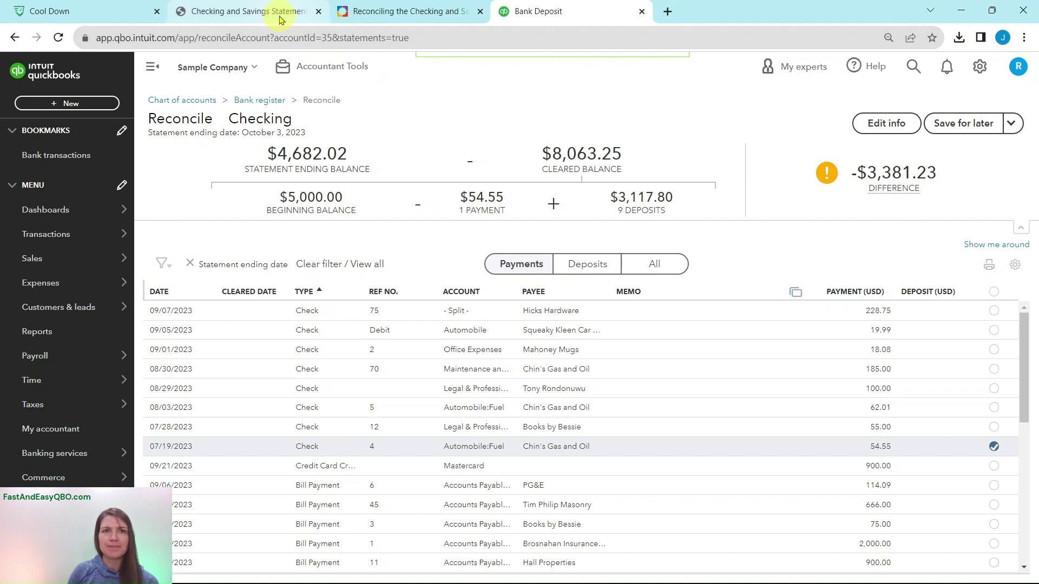
Compare checks 12 and 5 with the bank statement and mark their 55.00 and 62.01 payments as cleared in the QuickBooks reconciliation.
click(248, 12)
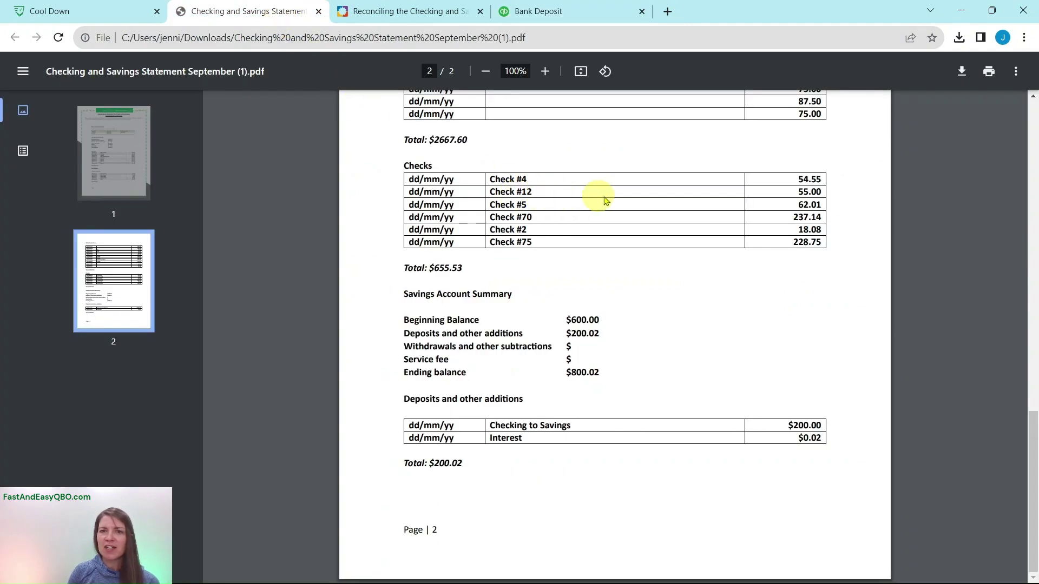
click(558, 11)
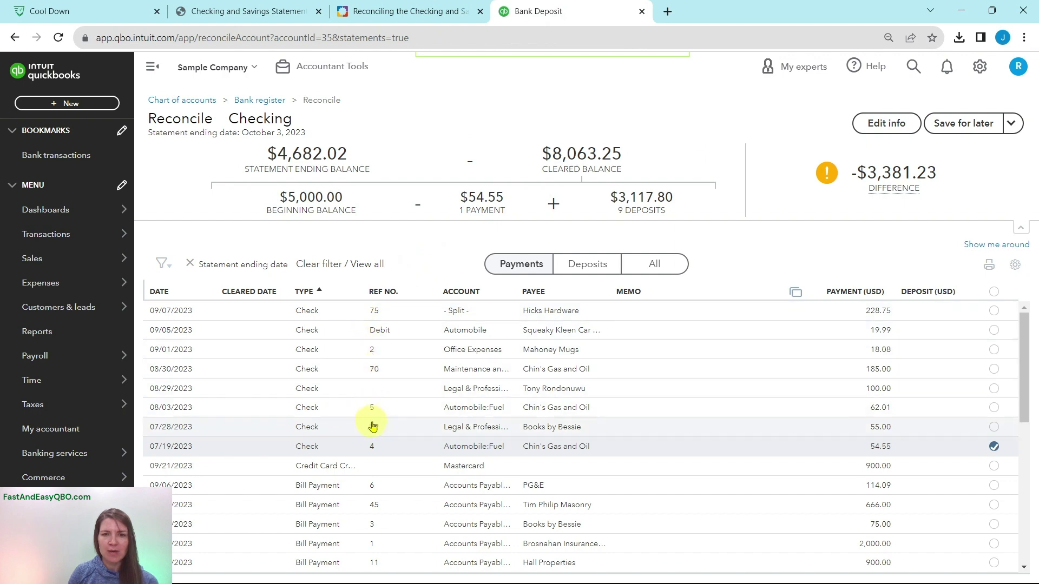
click(995, 431)
click(274, 13)
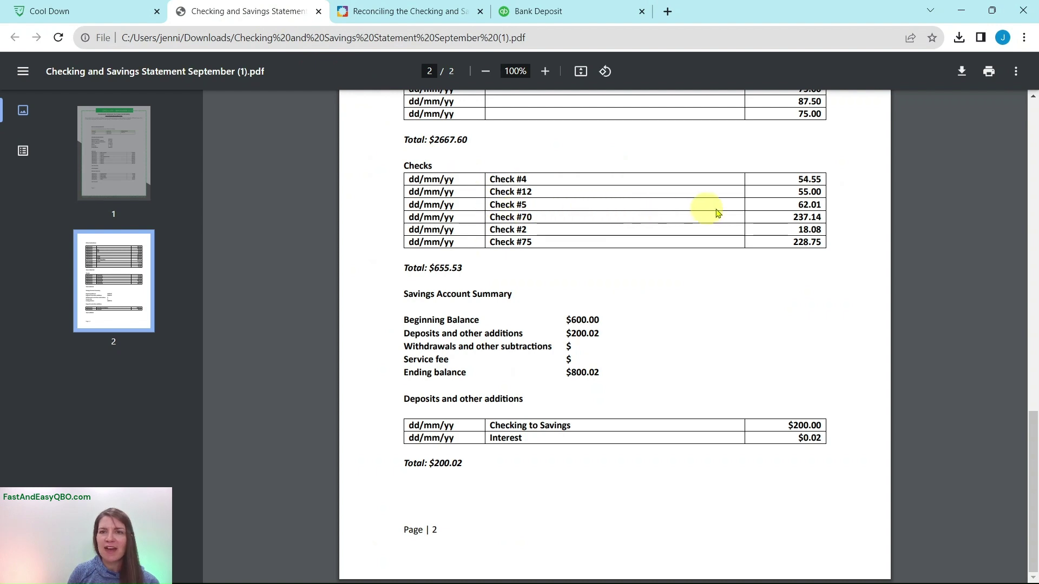
click(573, 13)
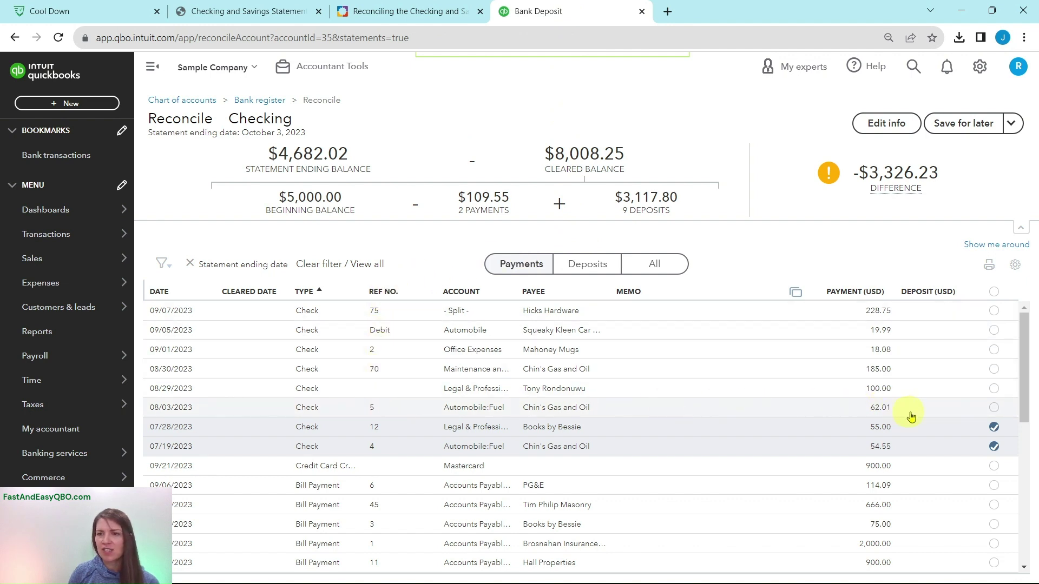
click(994, 408)
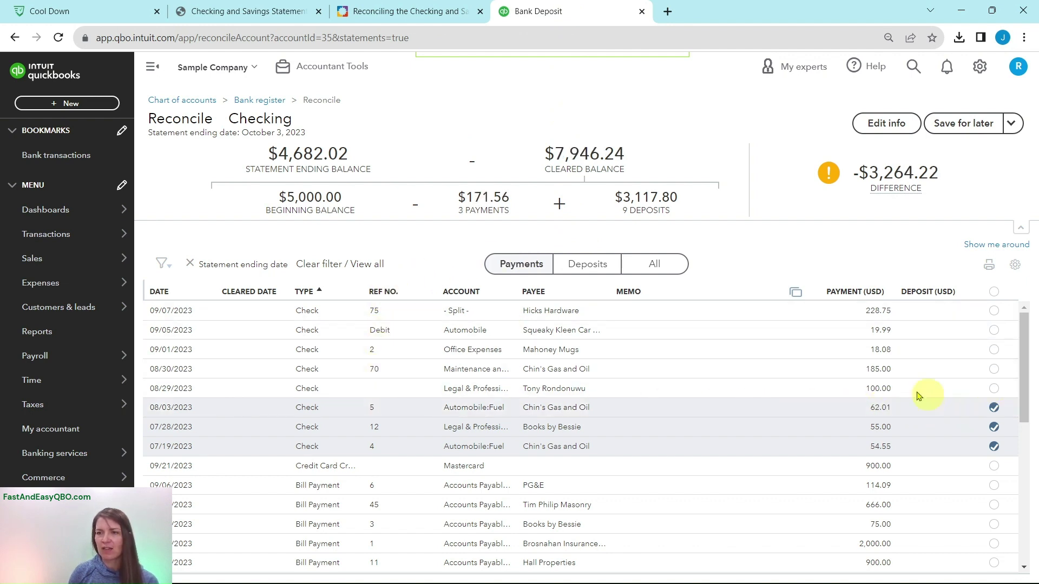
Read the exercise's note on check 70, and mark checks 2 (18.08) and 75 (228.75) from the bank statement as cleared in QuickBooks.
click(382, 16)
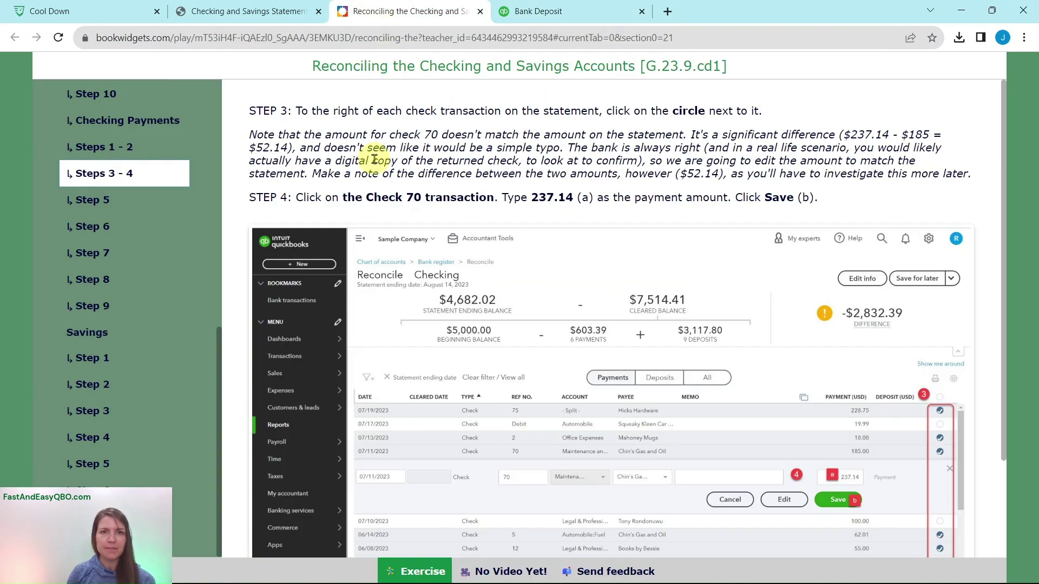
click(267, 11)
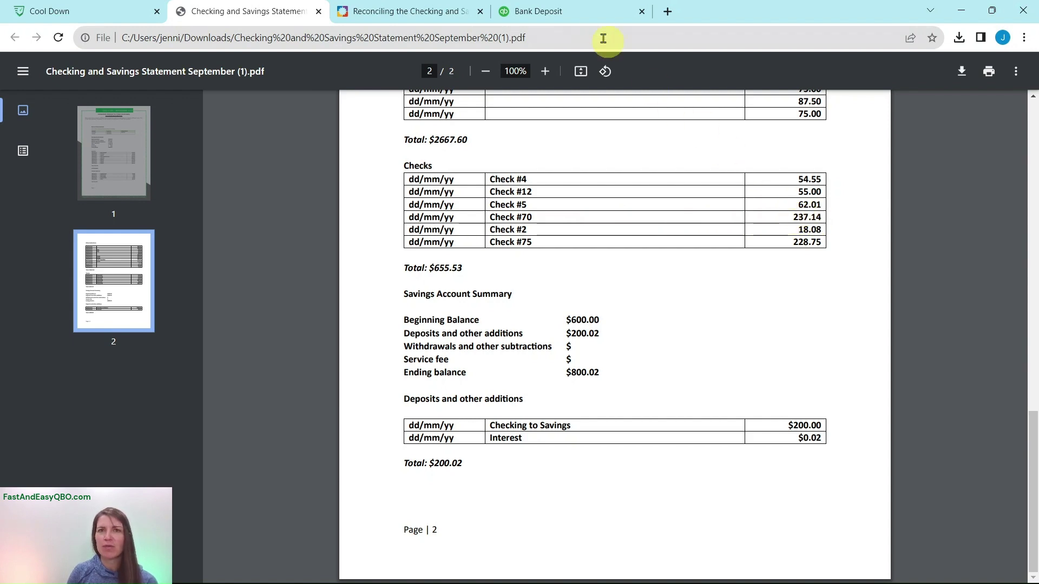
click(582, 12)
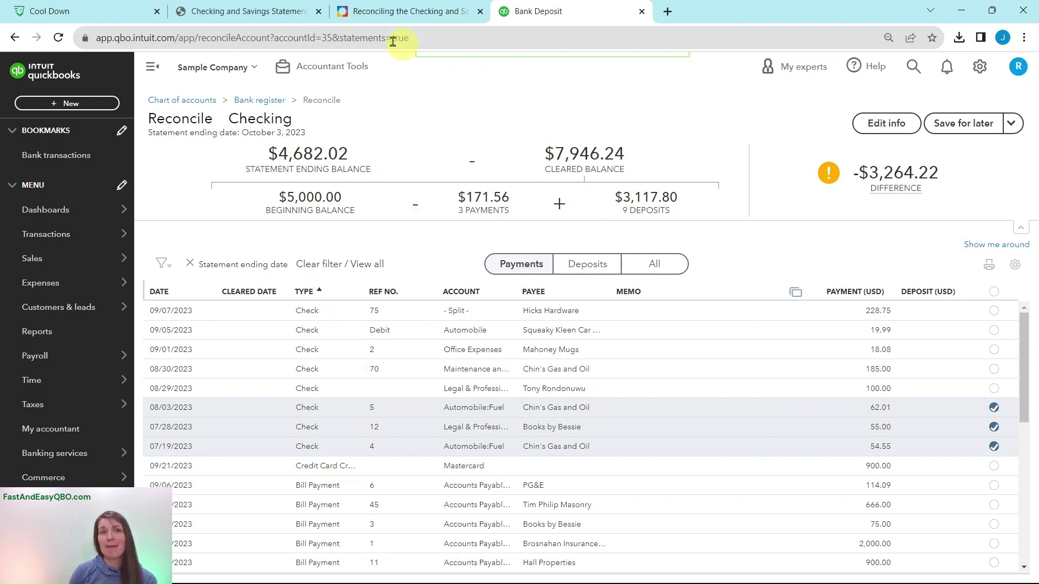
click(276, 11)
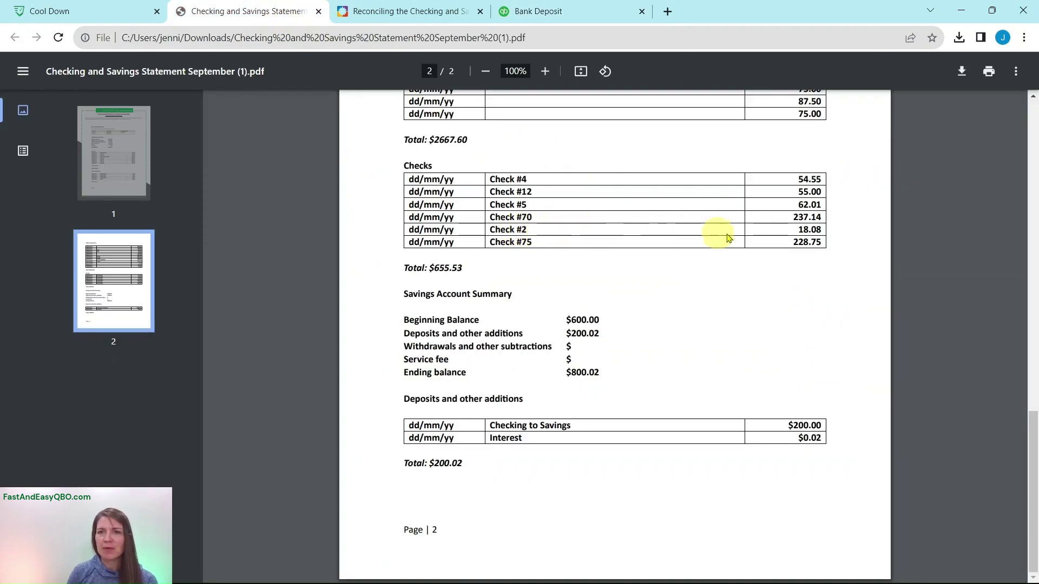
click(581, 20)
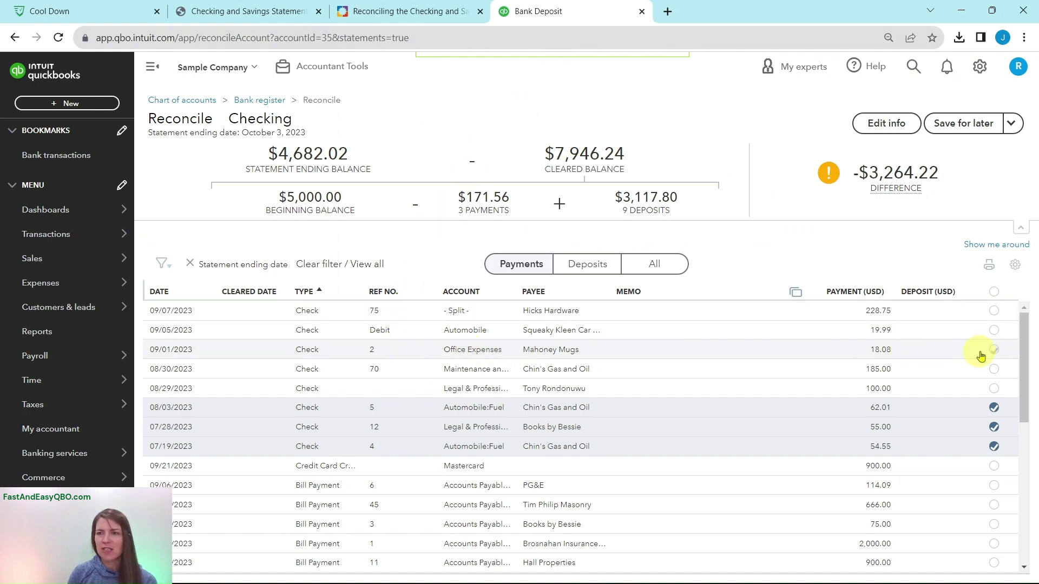
click(996, 351)
click(274, 11)
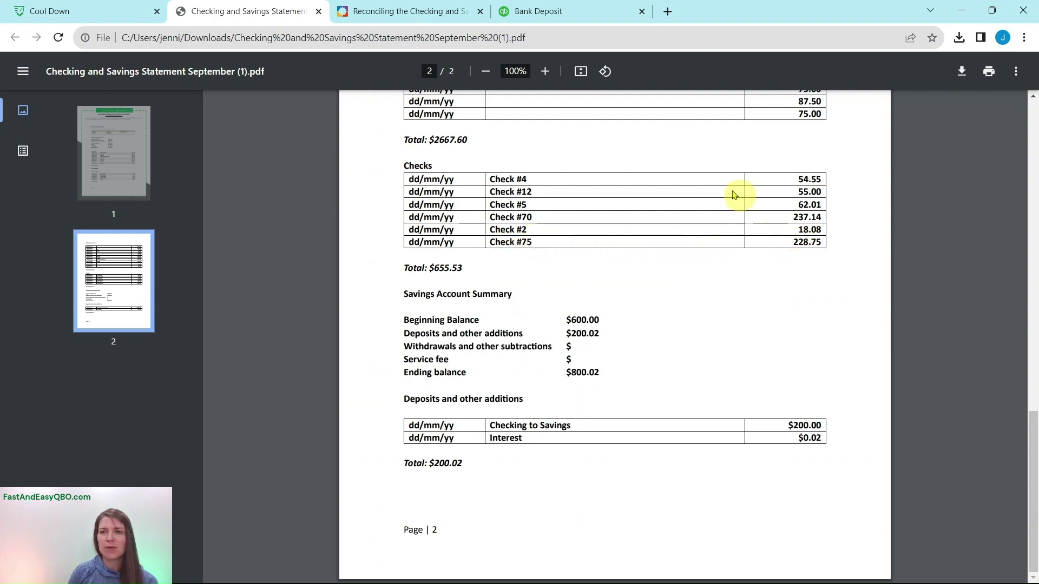
click(561, 16)
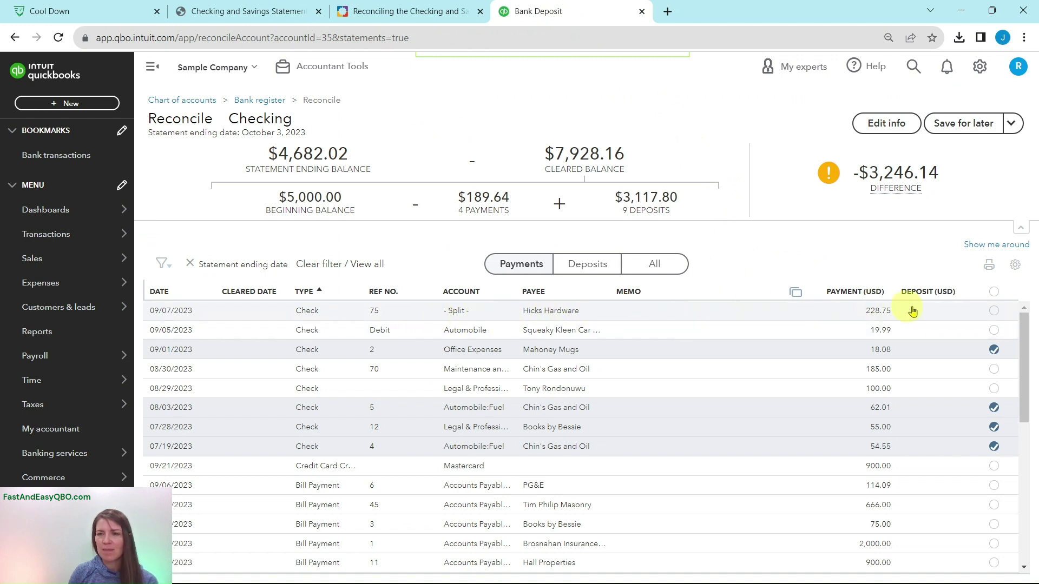
click(994, 311)
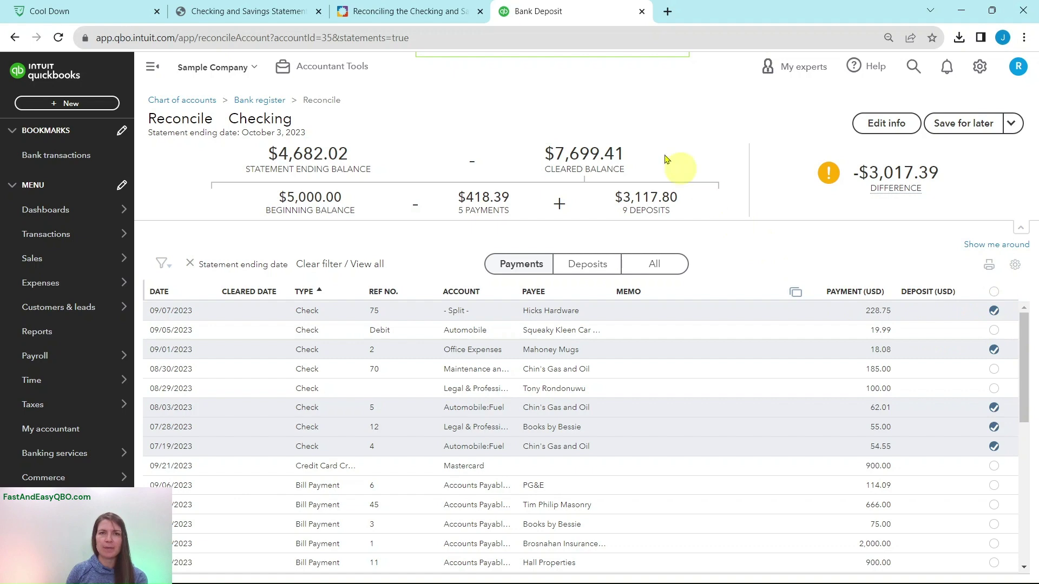
Following Step 4, set check 70's payment to 237.14 in QuickBooks, save it and mark it as cleared, and return to the exercise.
click(377, 14)
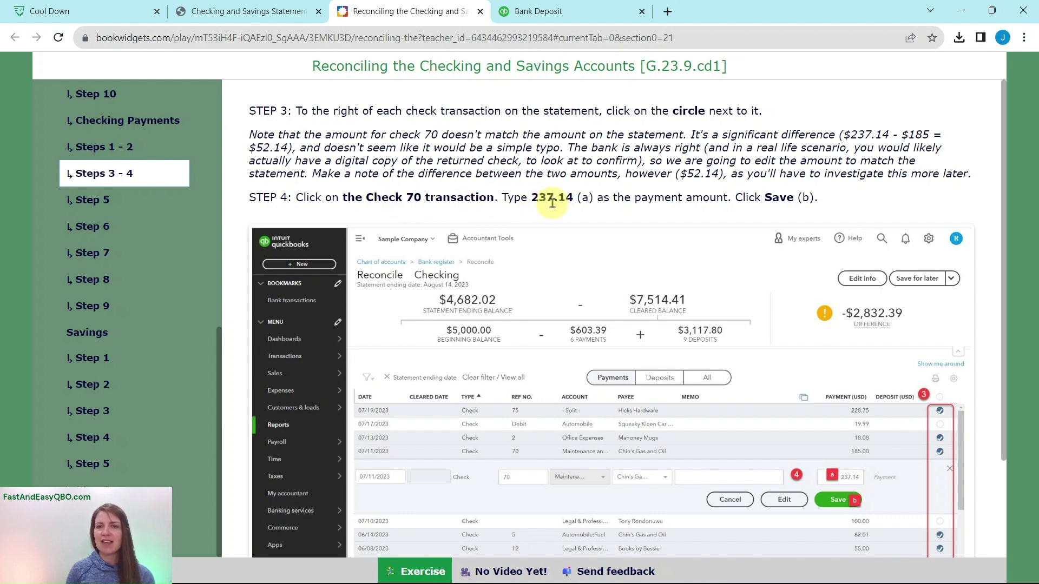
click(549, 15)
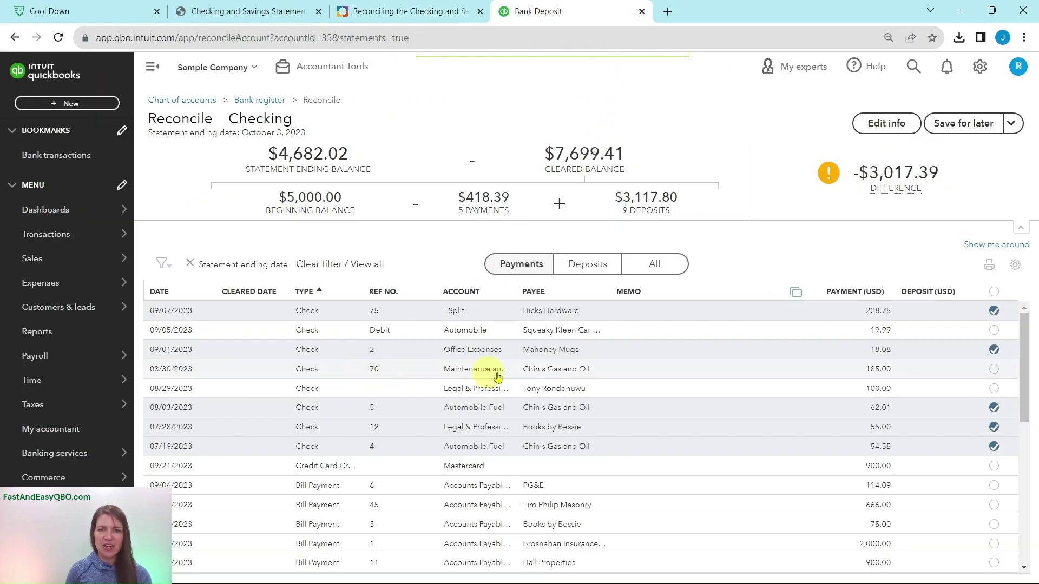
click(672, 372)
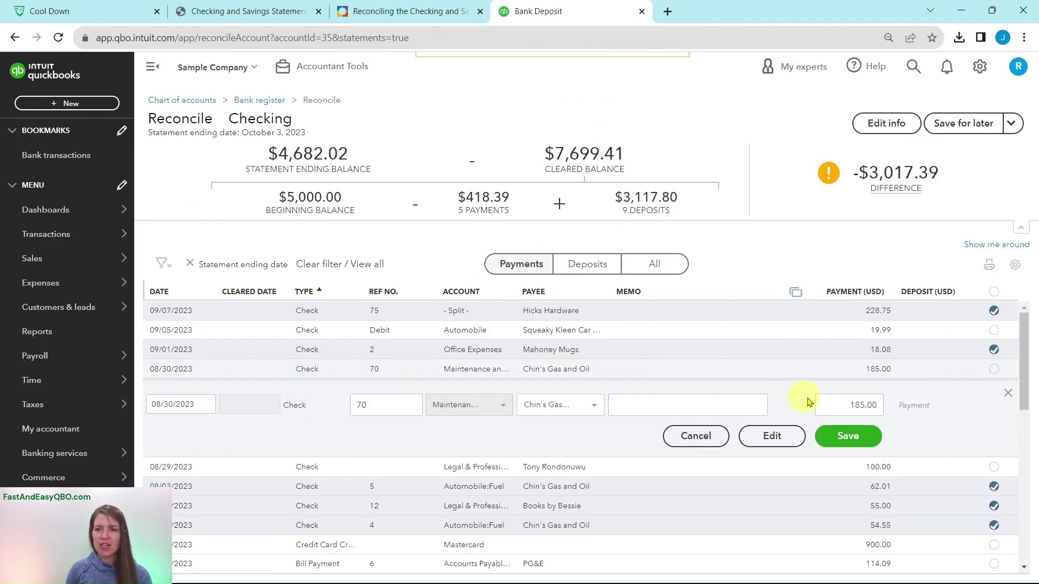
drag(845, 404, 882, 406)
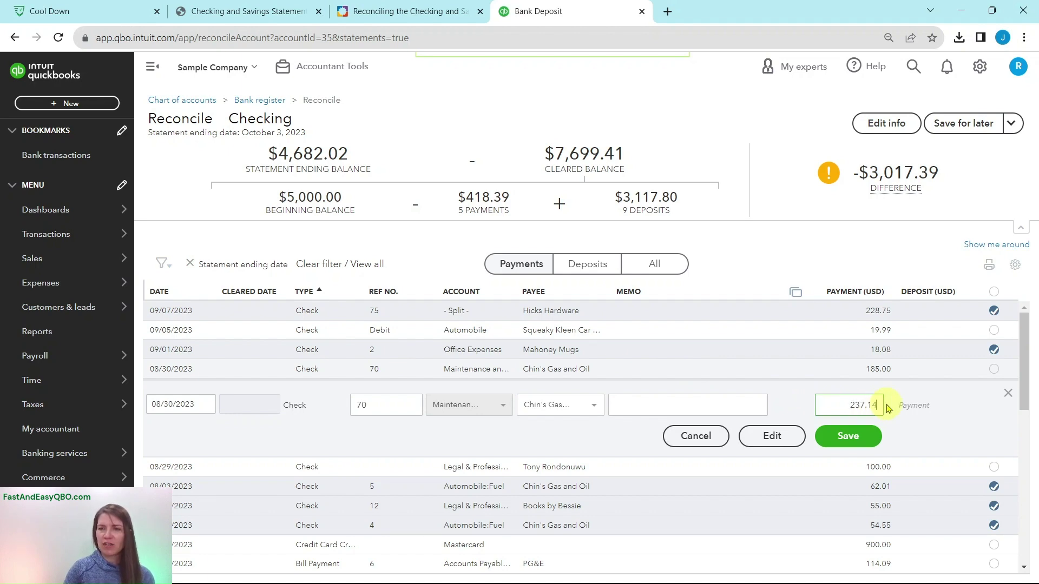
text(237.14)
click(281, 12)
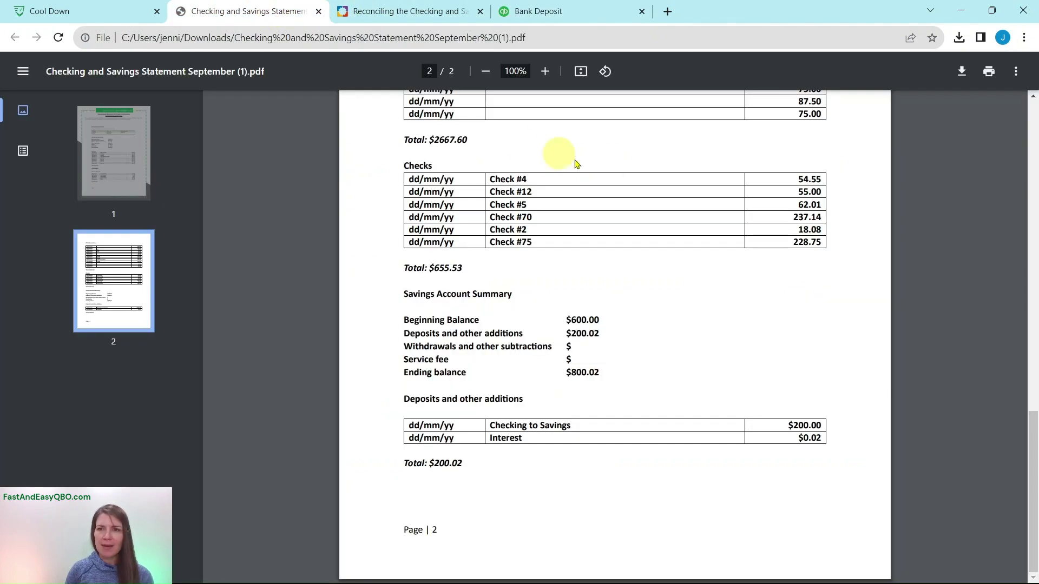
click(577, 15)
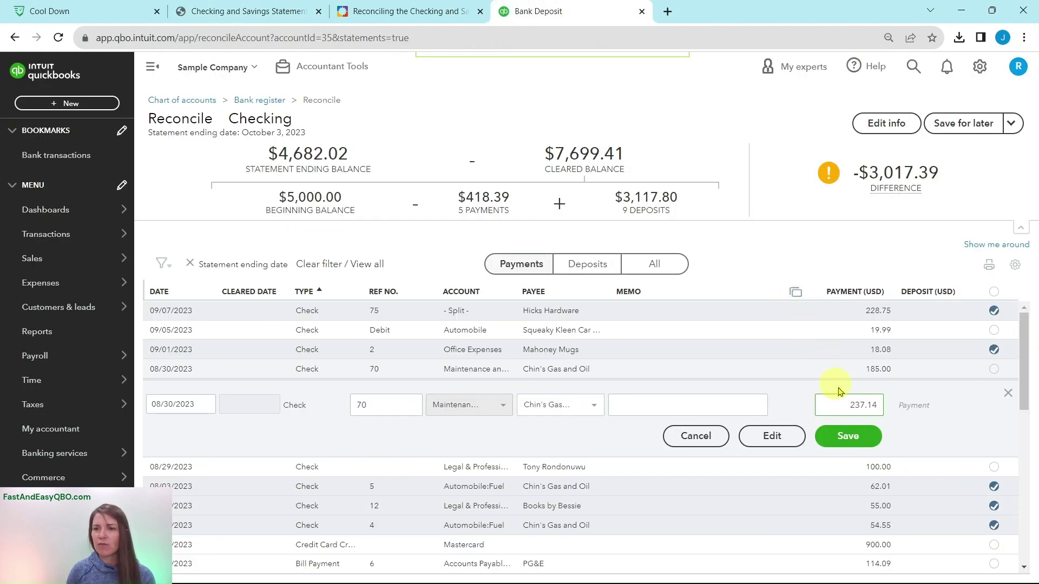
click(853, 437)
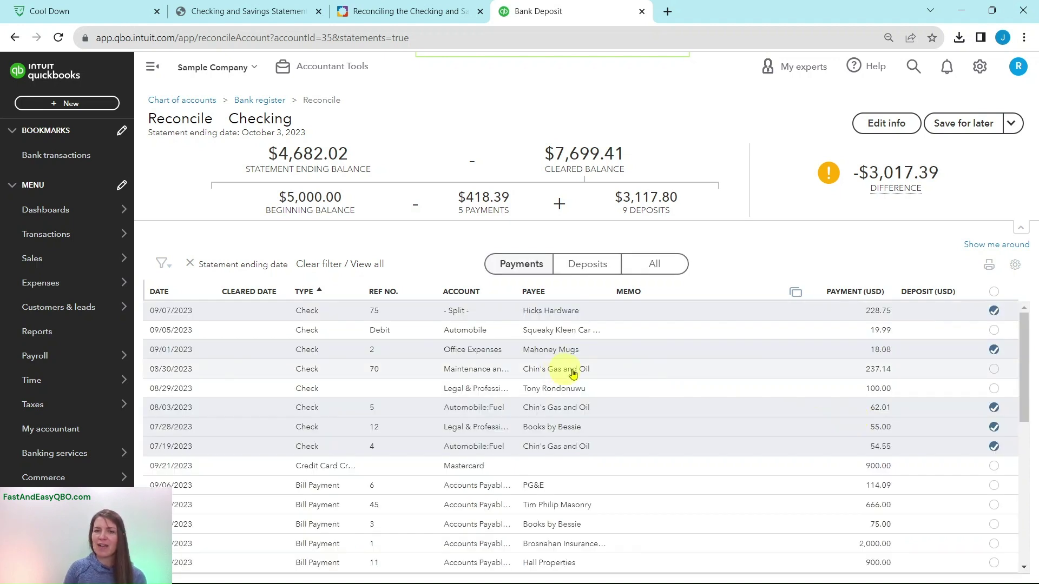
click(994, 370)
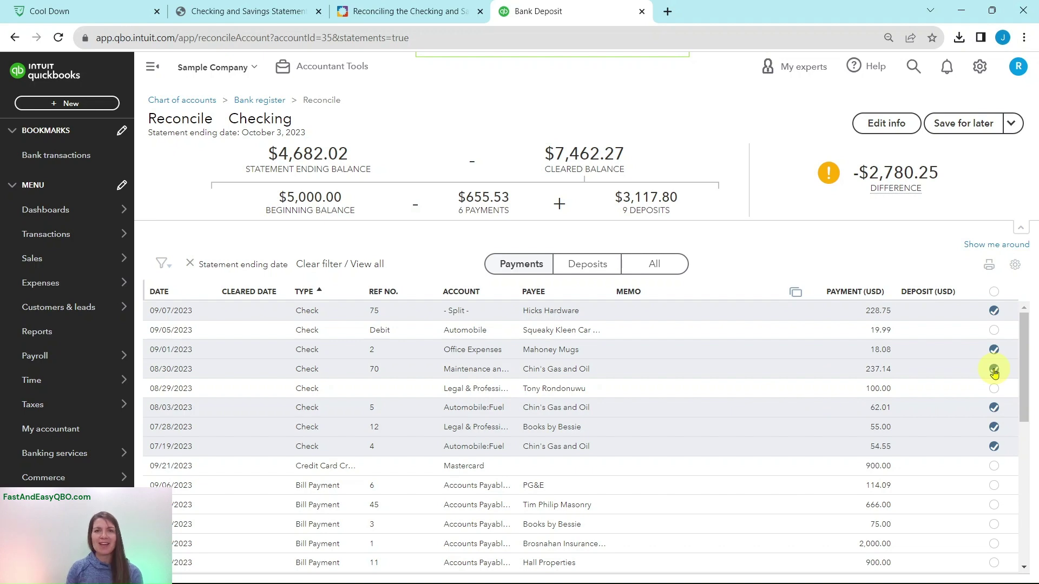
click(406, 11)
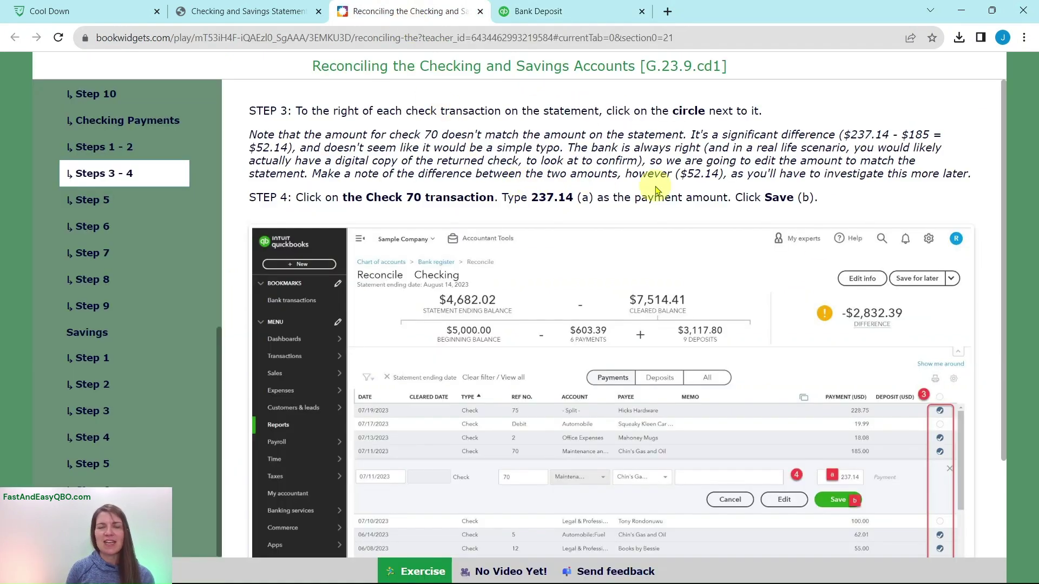
Open Step 5 of the exercise and sort the QuickBooks reconciliation payments chronologically by date.
click(123, 200)
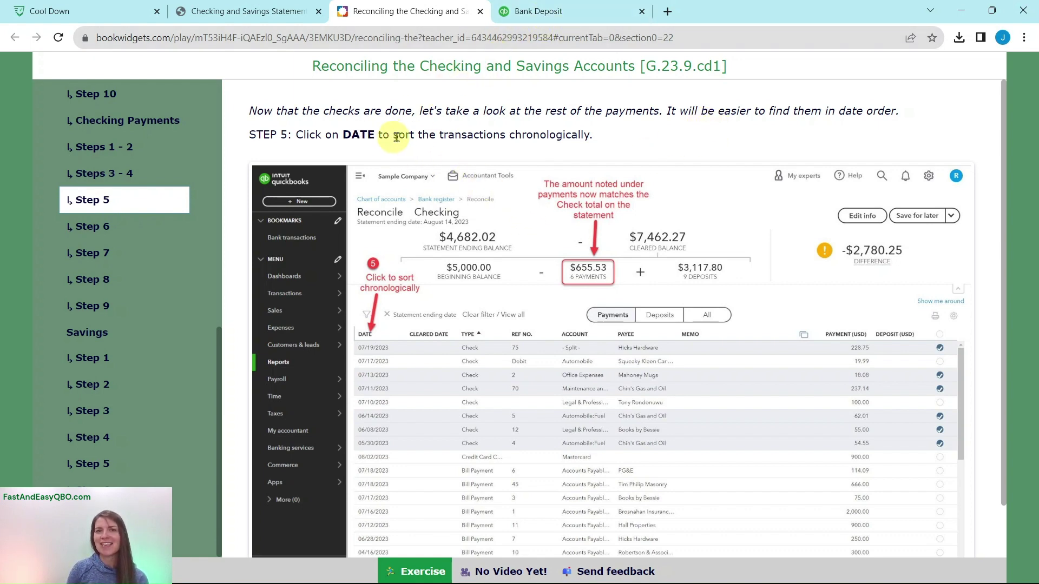
click(575, 16)
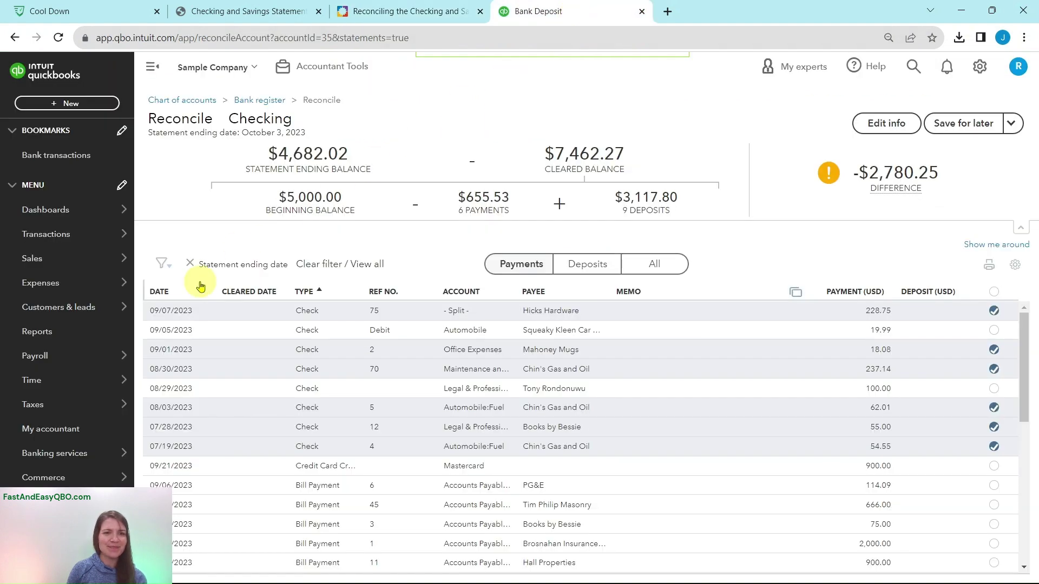
click(164, 297)
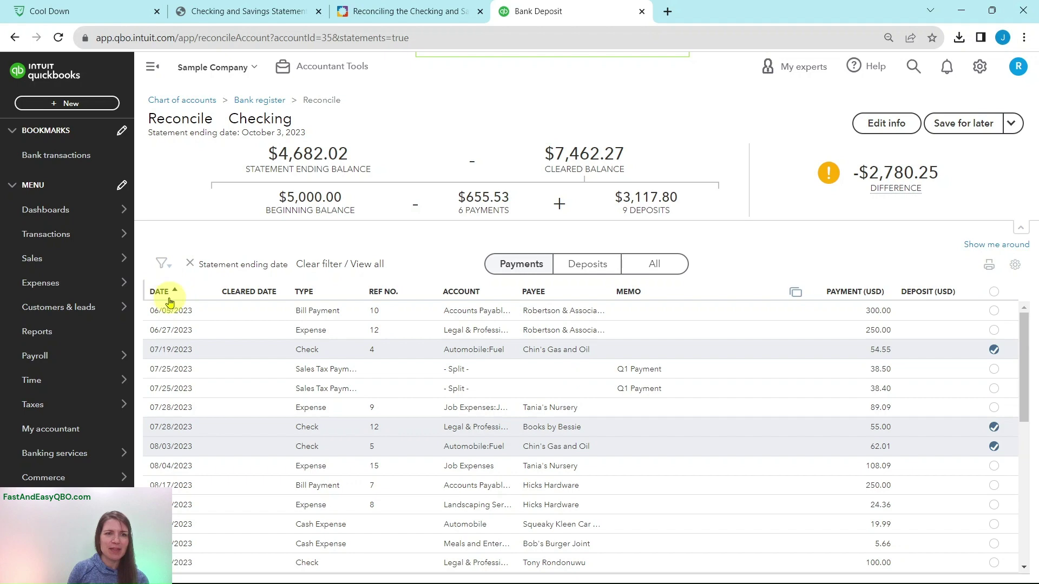
Open Step 6, look up the statement's ATM and Debit Card withdrawals, and mark the 08/29/2023 Squeaky Kleen 19.99 payment as cleared in QuickBooks.
click(362, 17)
click(108, 237)
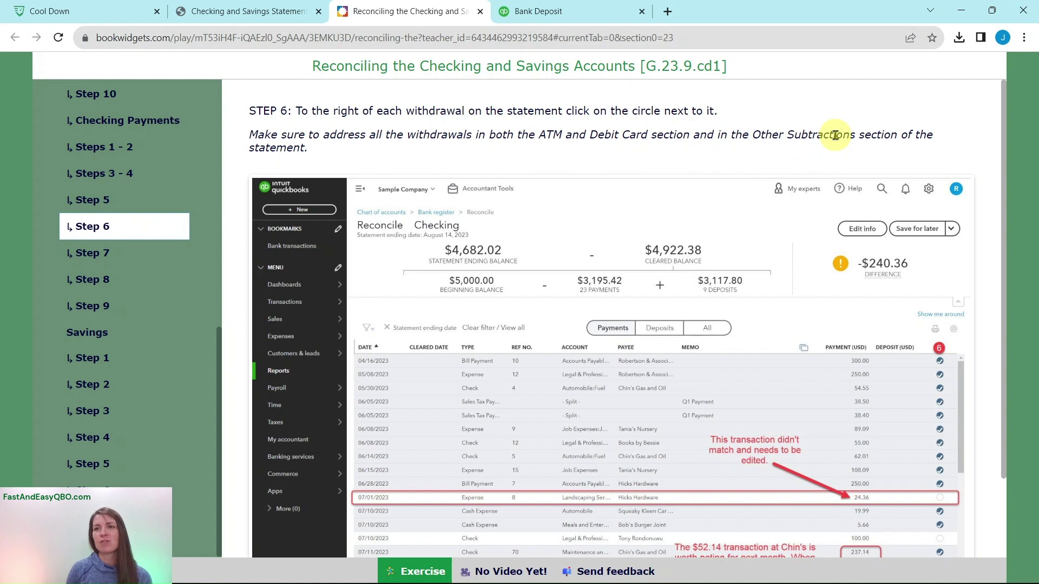
click(276, 14)
scroll(559, 252, up, 7)
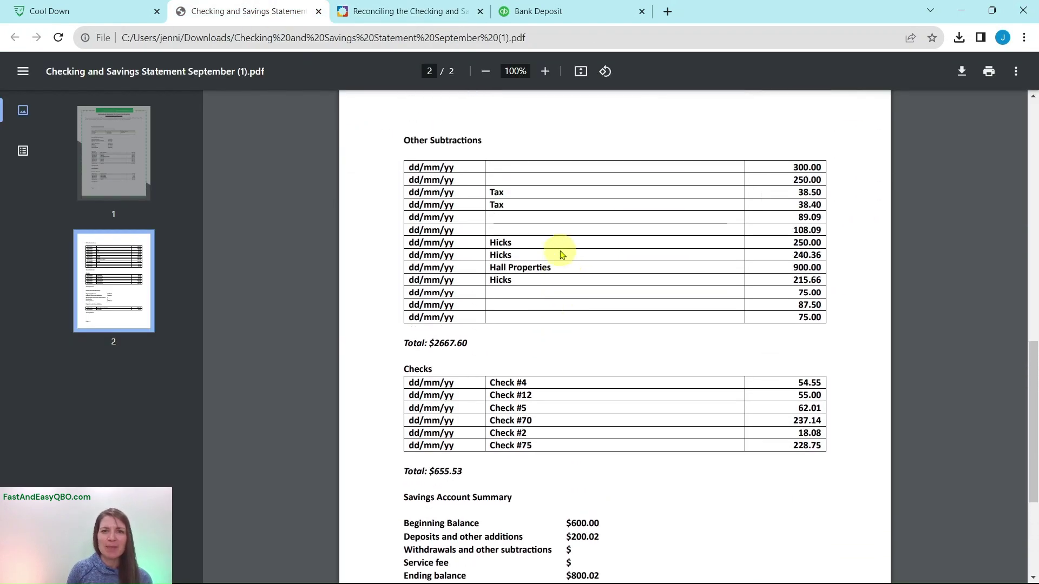
scroll(558, 257, up, 3)
scroll(552, 284, down, 3)
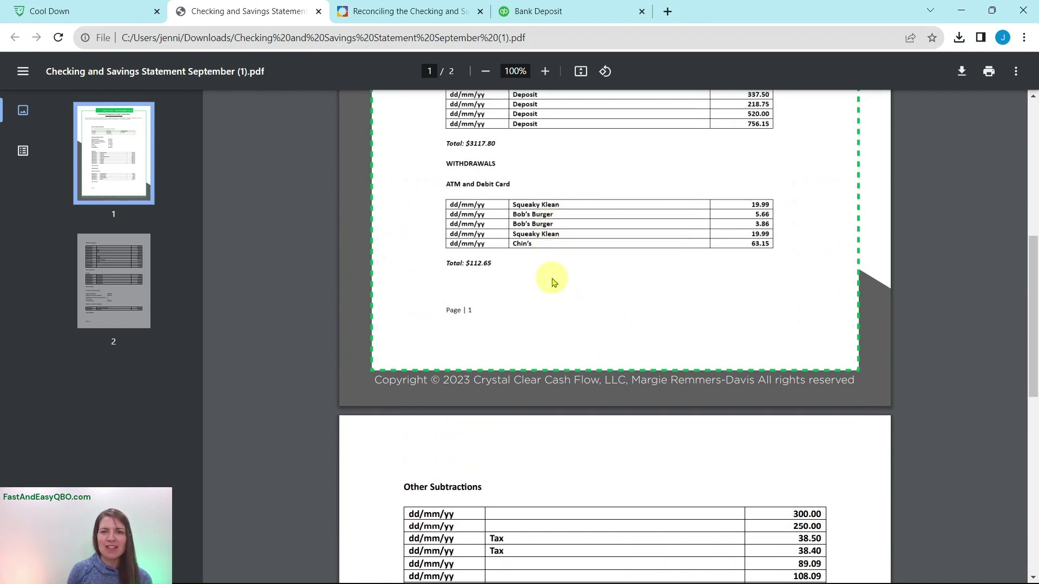
scroll(539, 448, up, 4)
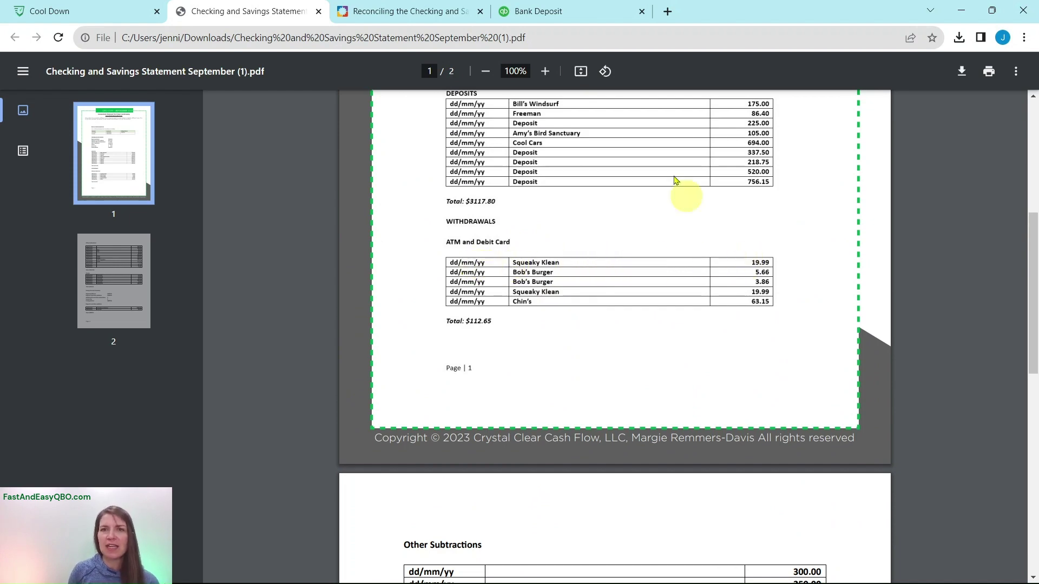
click(579, 16)
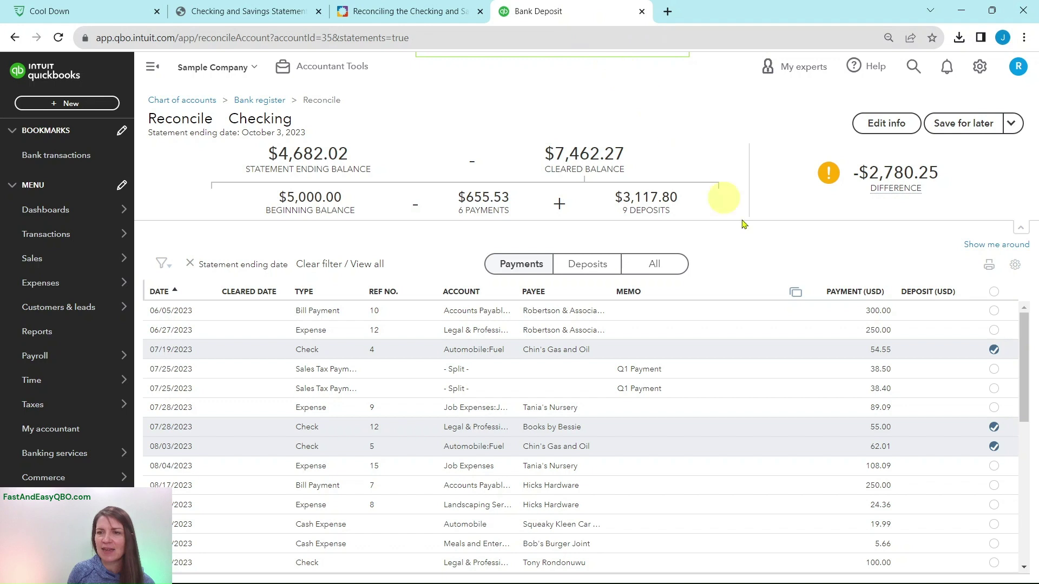
scroll(886, 368, down, 1)
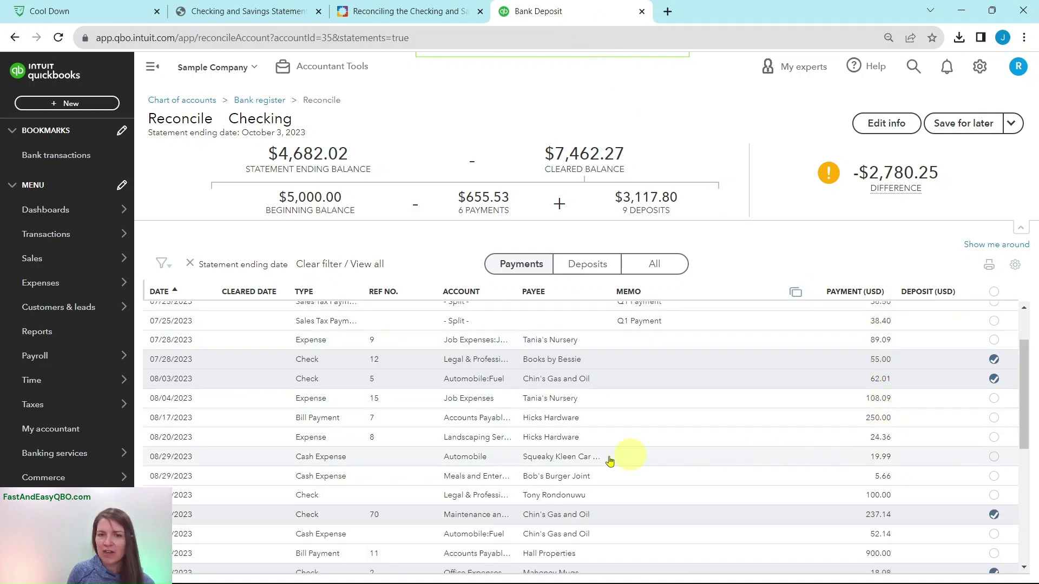
click(995, 457)
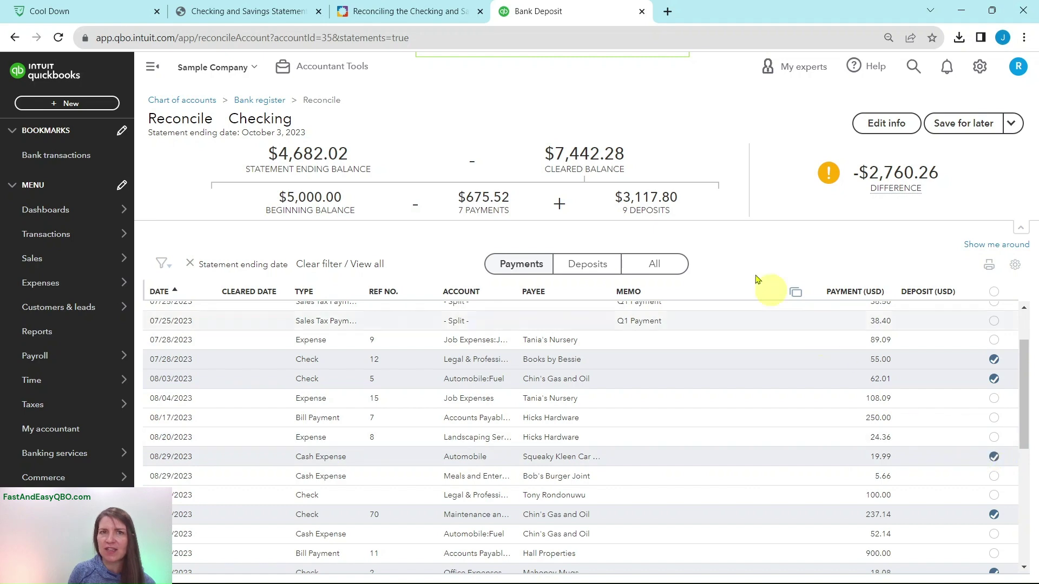
Compare the Bob's Burger withdrawals with the bank statement and mark the 5.66 and 3.86 payments as cleared in QuickBooks.
click(275, 12)
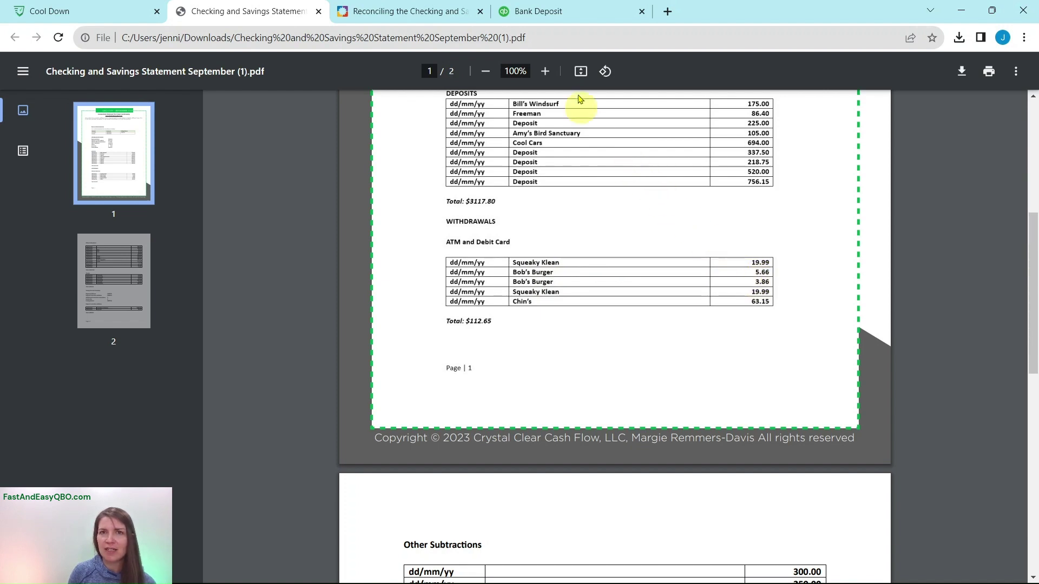
click(558, 11)
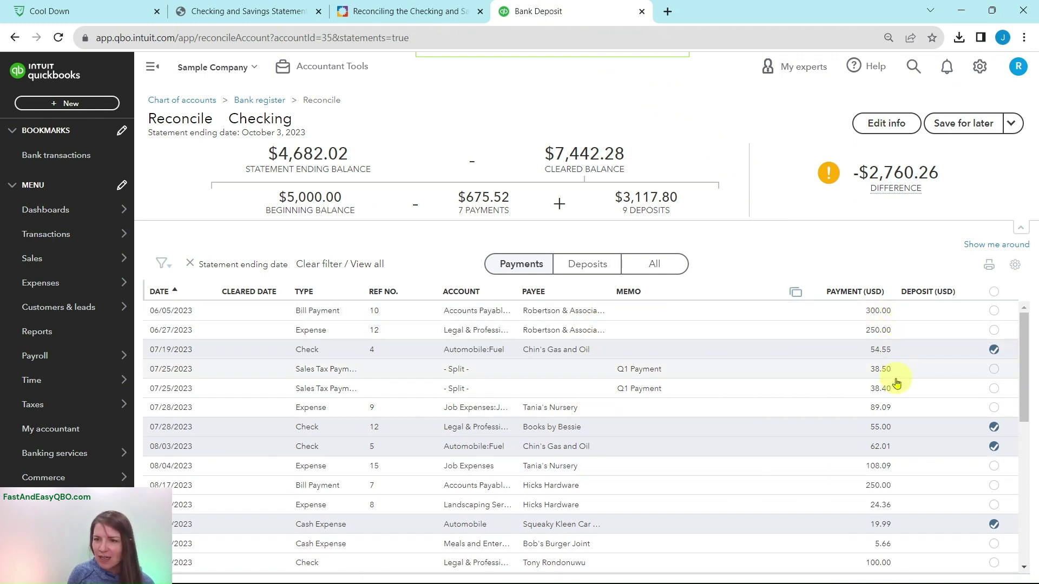
scroll(893, 384, down, 4)
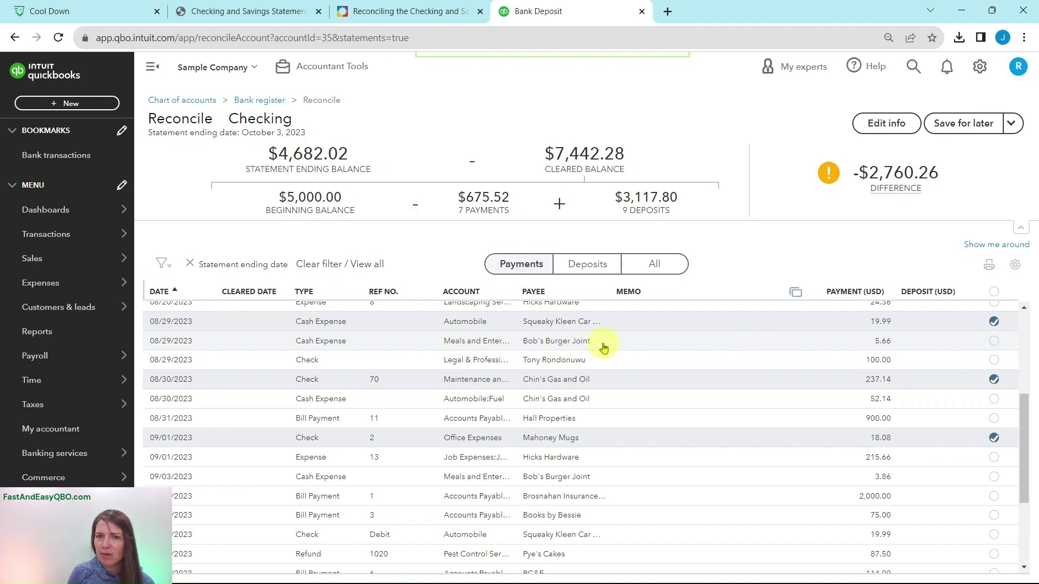
click(994, 341)
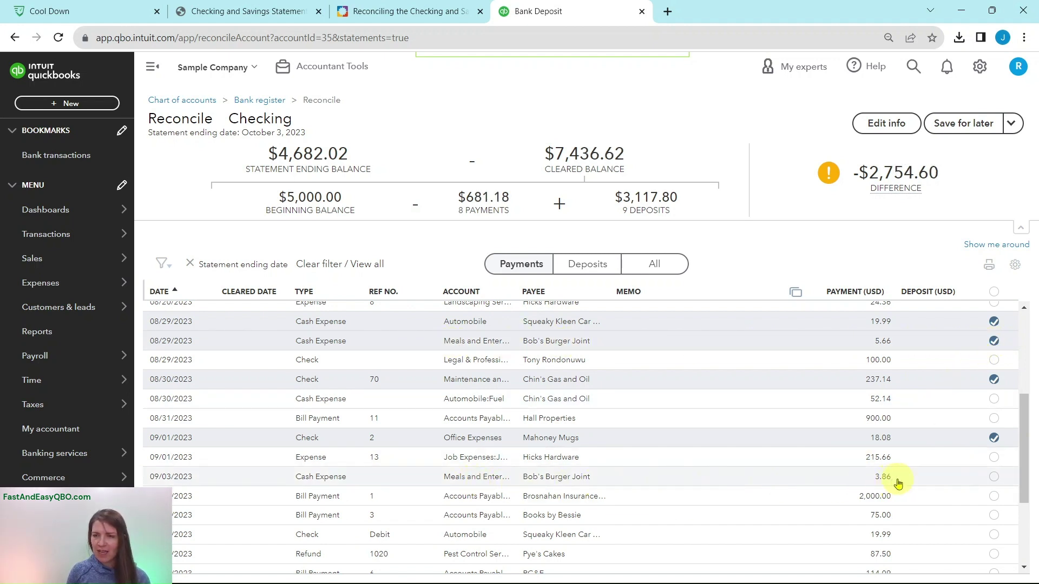
click(995, 478)
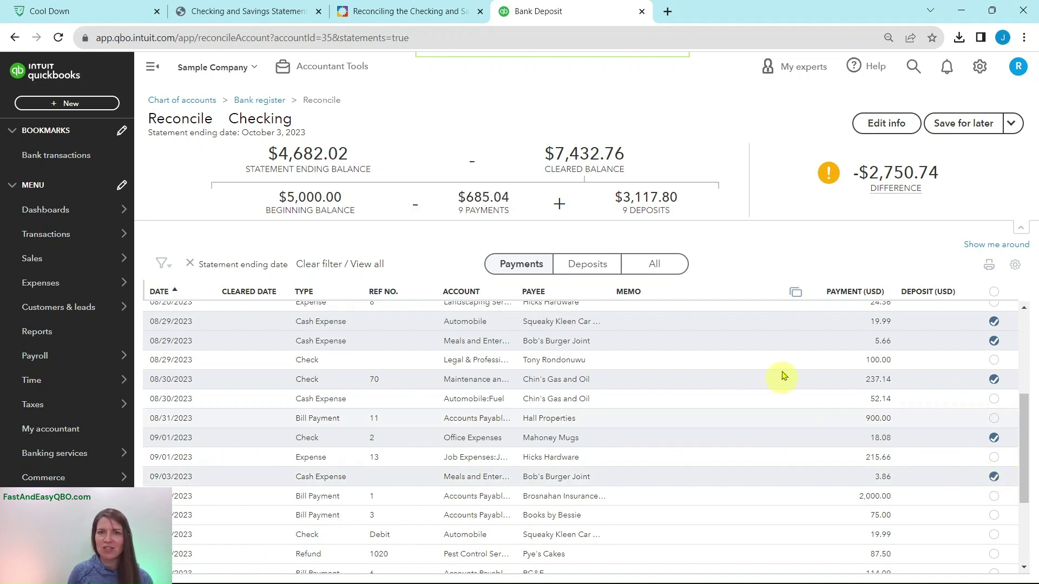
Check the second Squeaky Kleen withdrawal on the statement and mark the 09/05/2023 debit payment of 19.99 as cleared in QuickBooks.
click(249, 11)
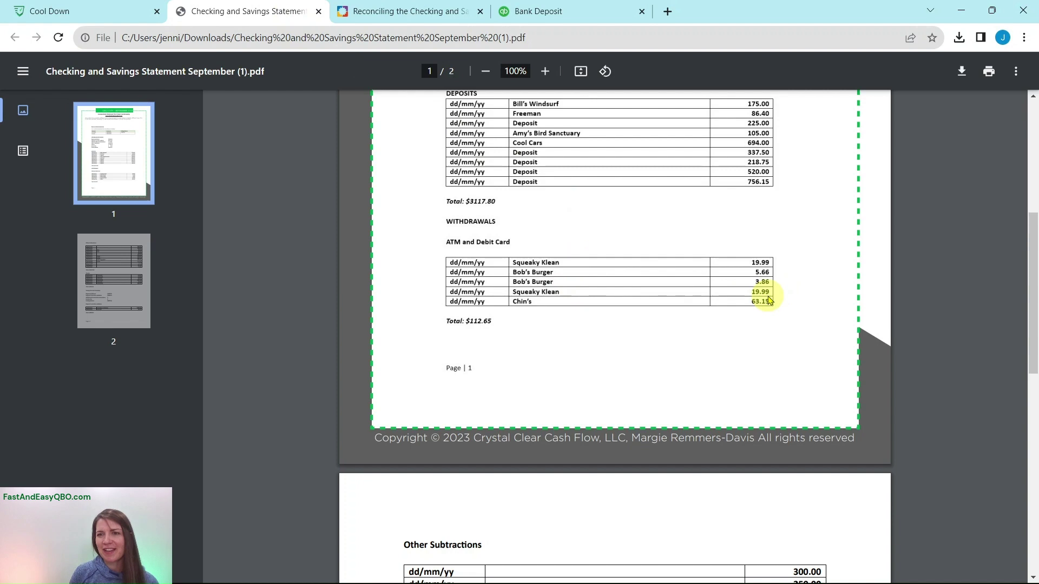
click(562, 11)
scroll(639, 353, down, 3)
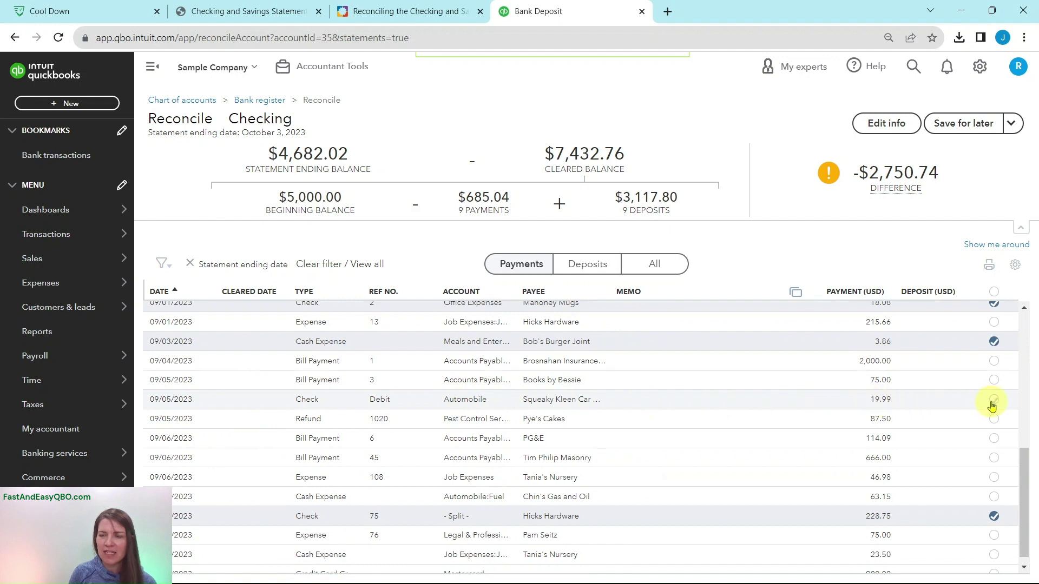
click(993, 404)
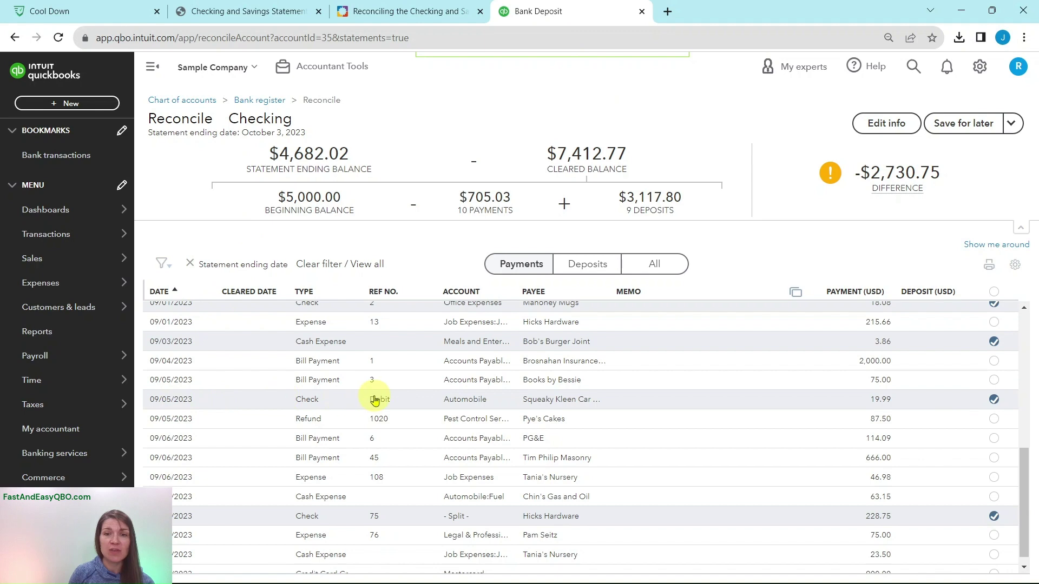
Look up the Chin's withdrawal on the bank statement and mark the 63.15 Chin's Gas and Oil payment as cleared in QuickBooks.
click(251, 13)
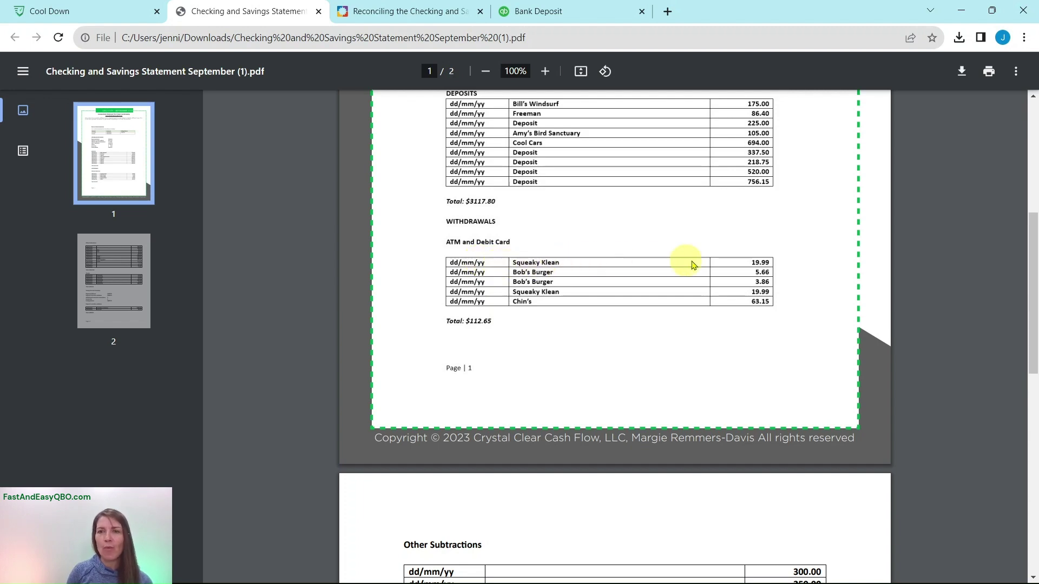
click(560, 15)
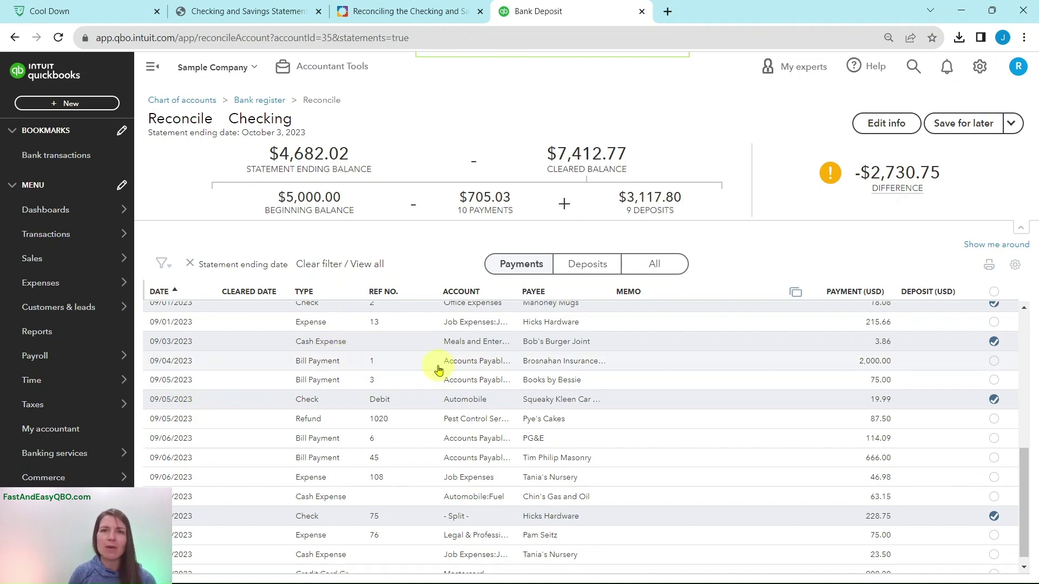
click(293, 21)
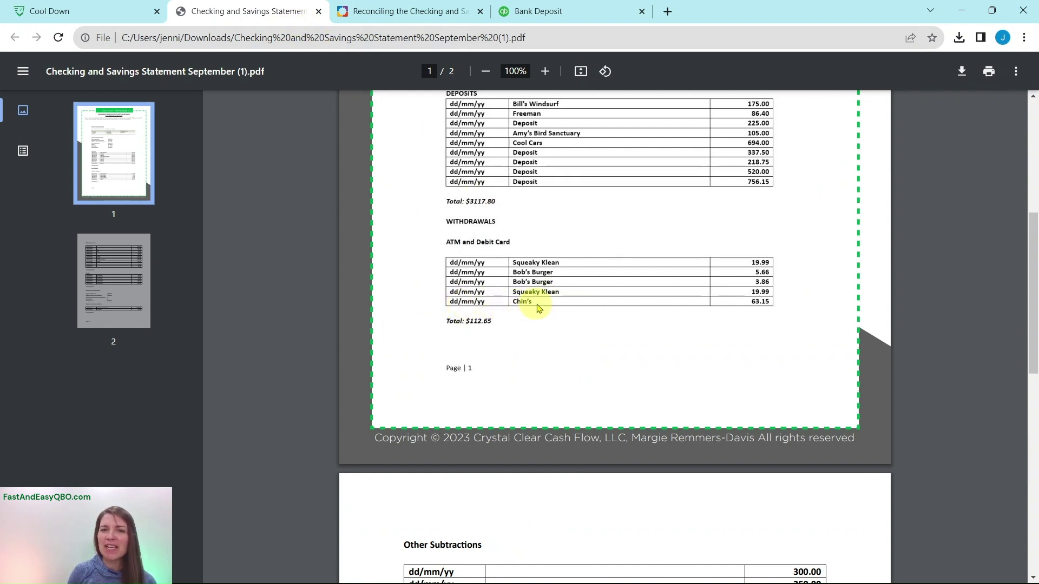
click(561, 12)
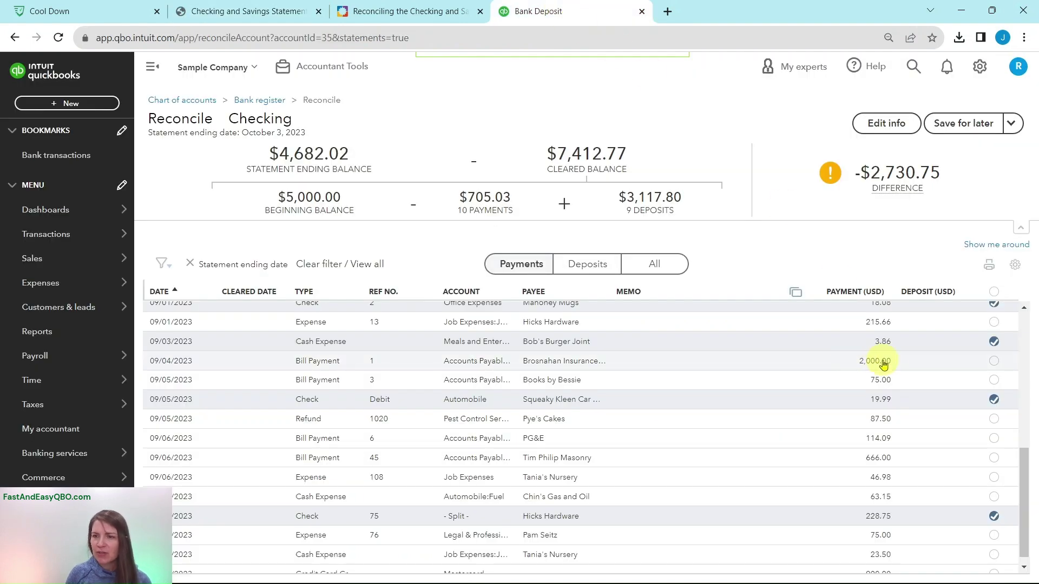
scroll(885, 367, down, 1)
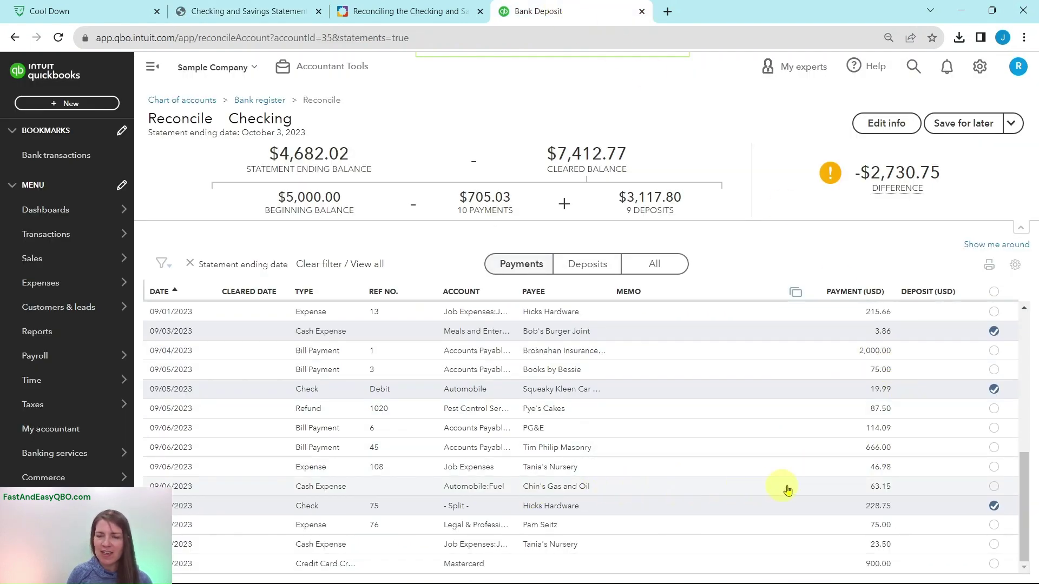
click(994, 487)
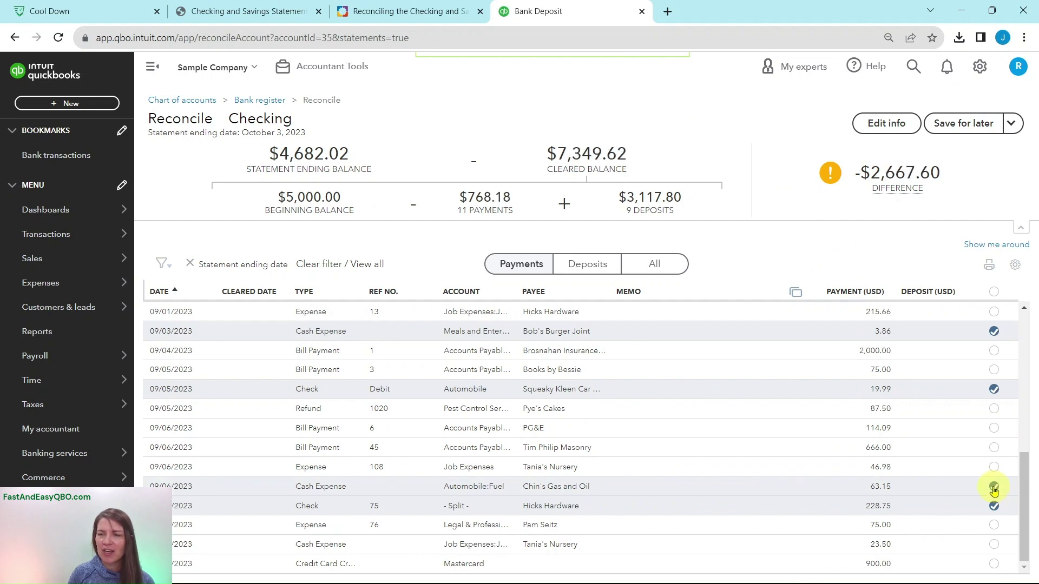
Look up the first two Other Subtractions on the statement and mark the 300.00 and 250.00 Robertson & Associates payments as cleared in QuickBooks.
click(256, 16)
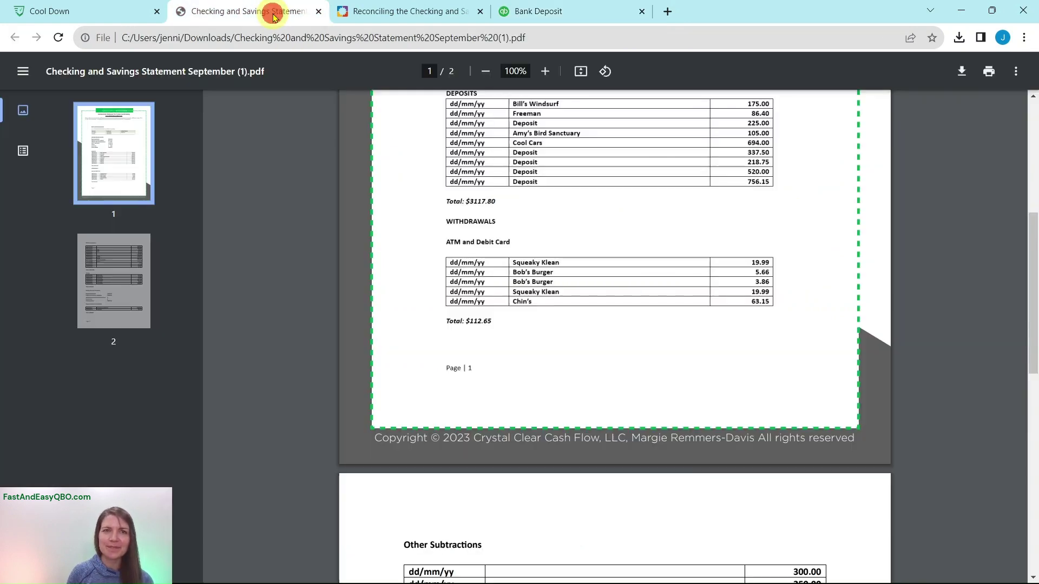
scroll(494, 244, down, 1)
scroll(494, 245, down, 4)
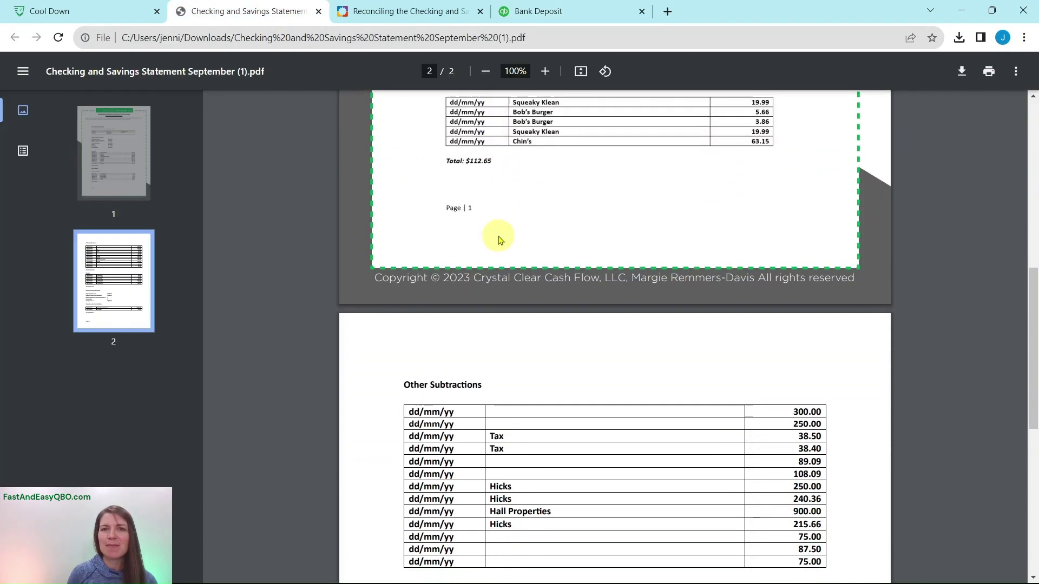
scroll(574, 230, down, 1)
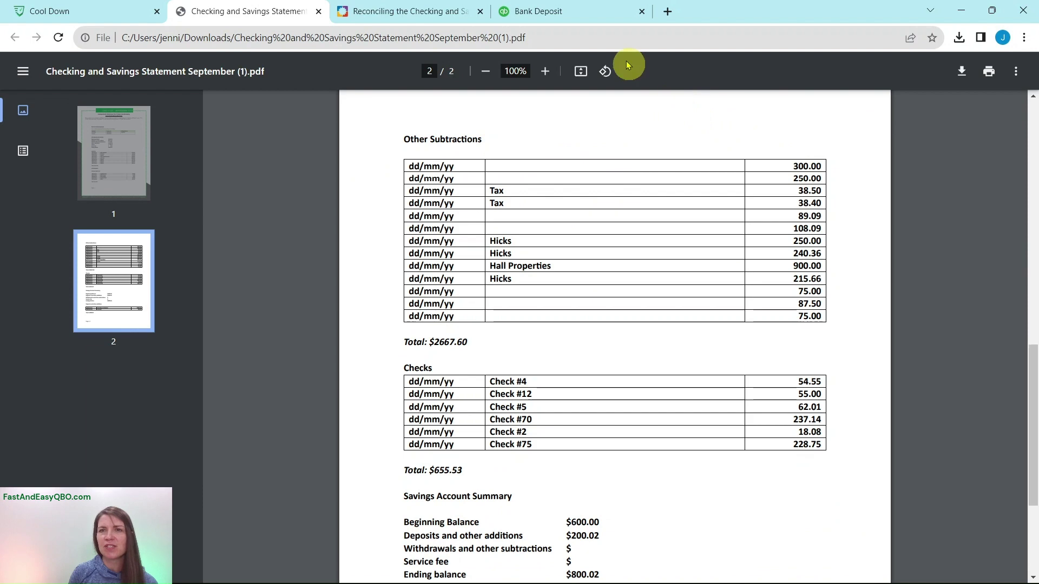
click(562, 12)
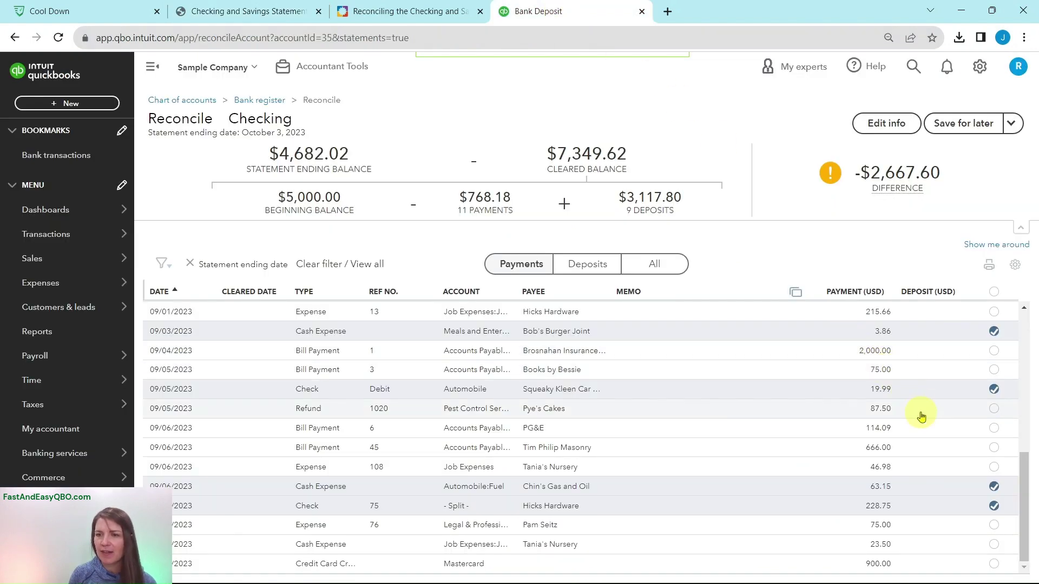
scroll(917, 422, up, 5)
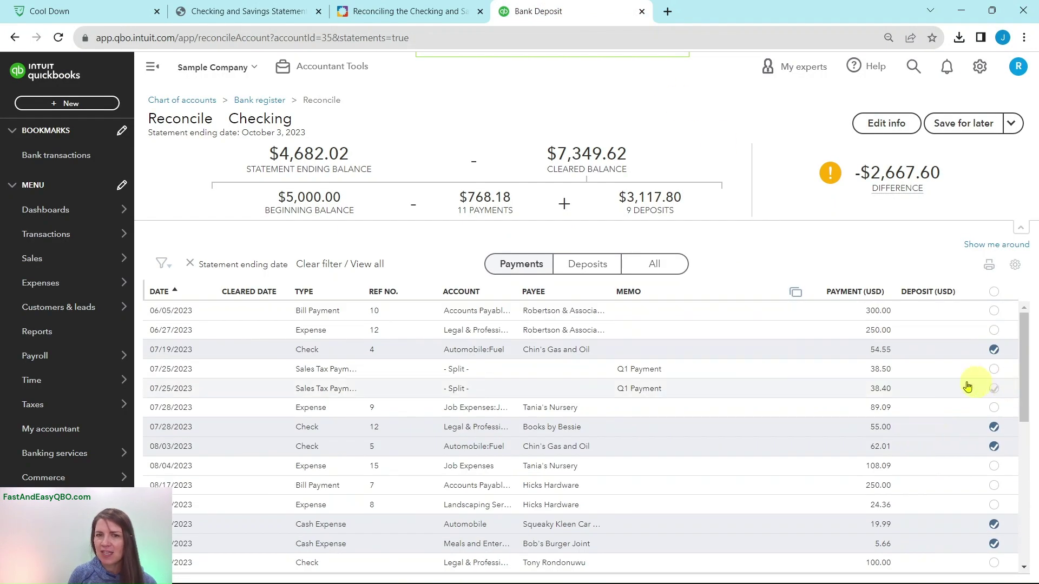
click(994, 311)
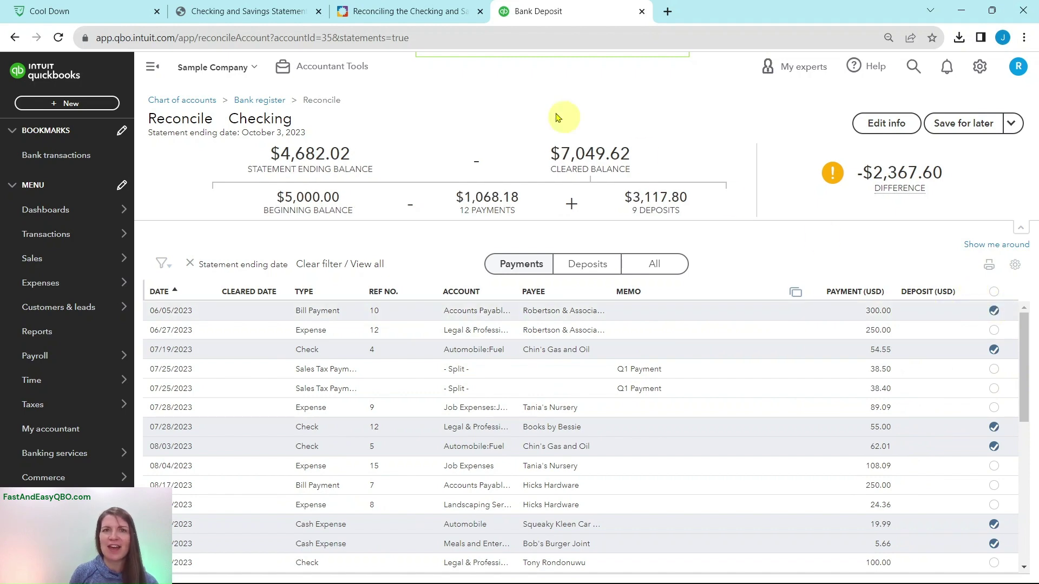
click(284, 11)
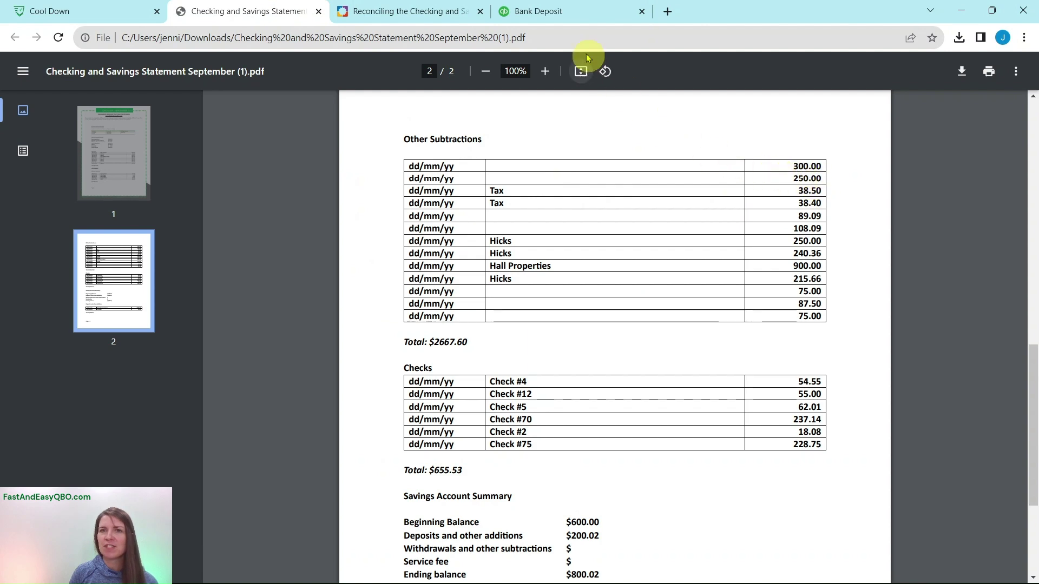
click(553, 11)
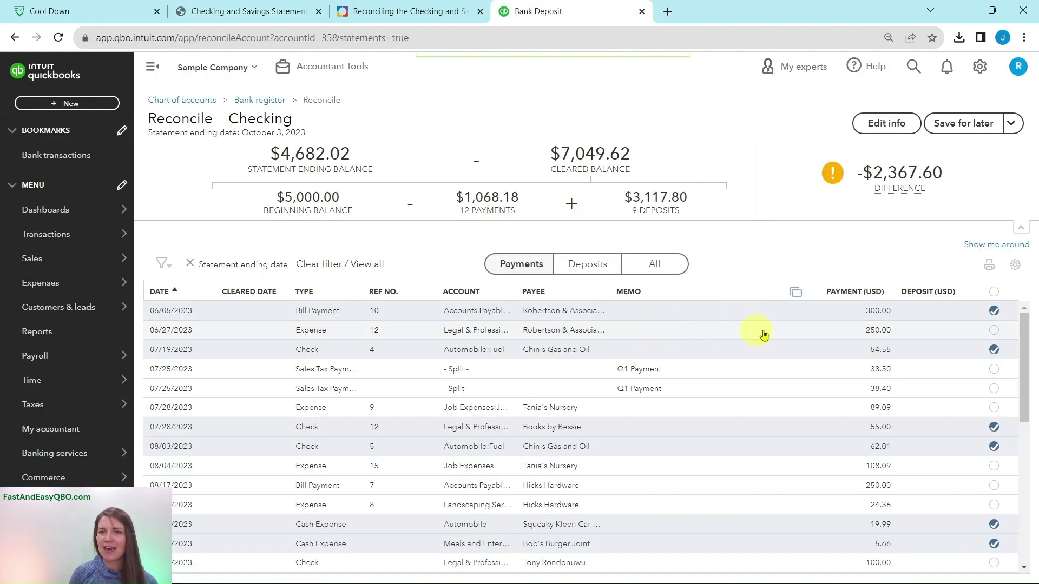
click(996, 331)
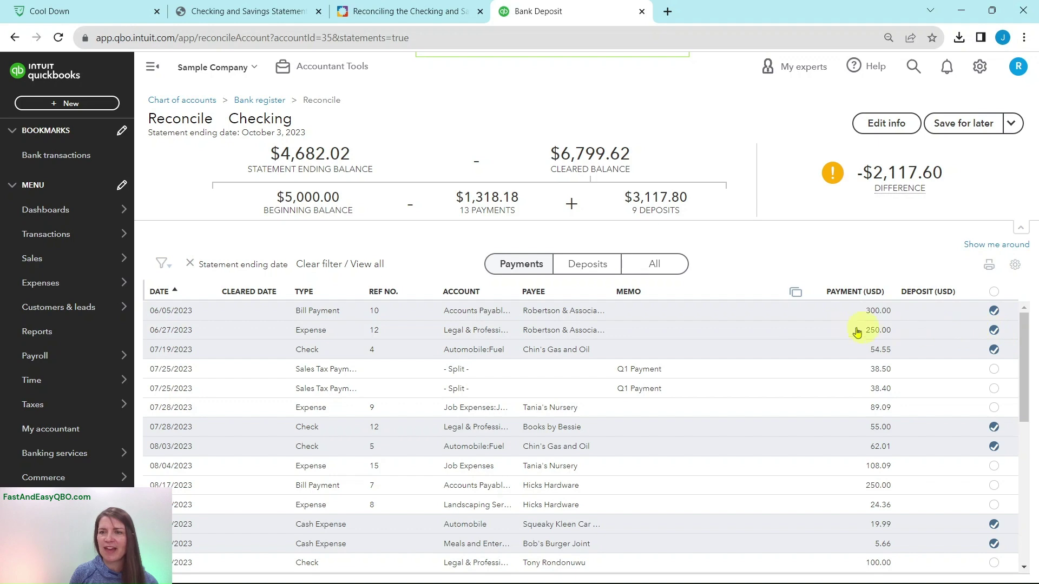
Check the two Tax subtractions on the bank statement and mark the 38.50 and 38.40 sales tax payments as cleared in QuickBooks.
click(263, 19)
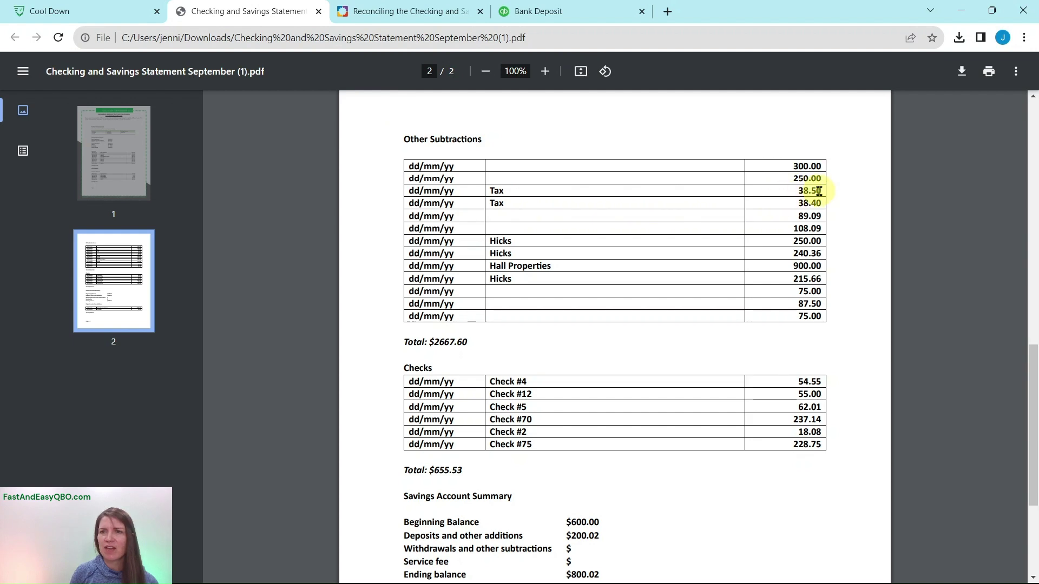
click(591, 23)
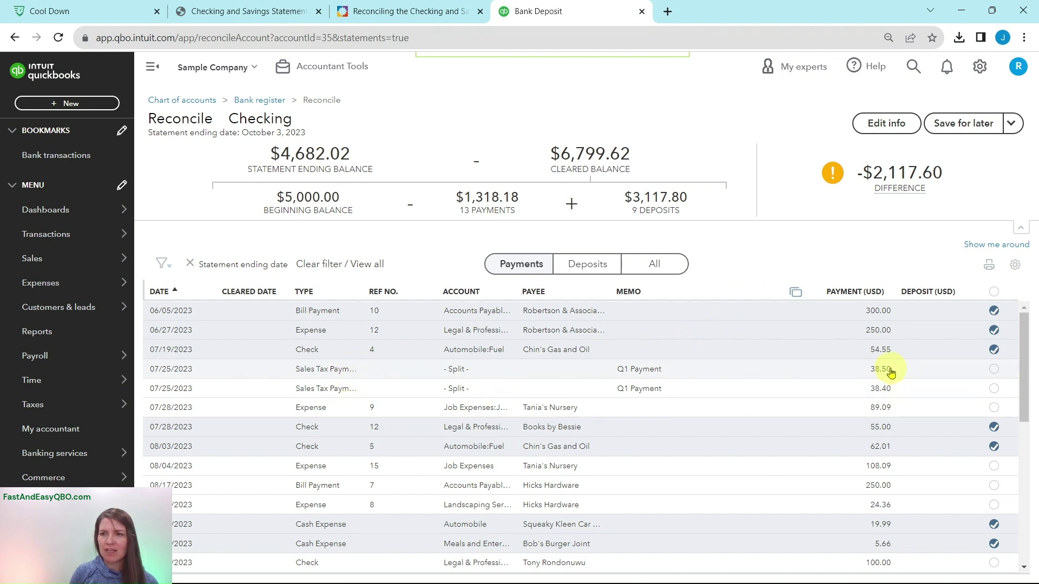
click(995, 371)
click(994, 389)
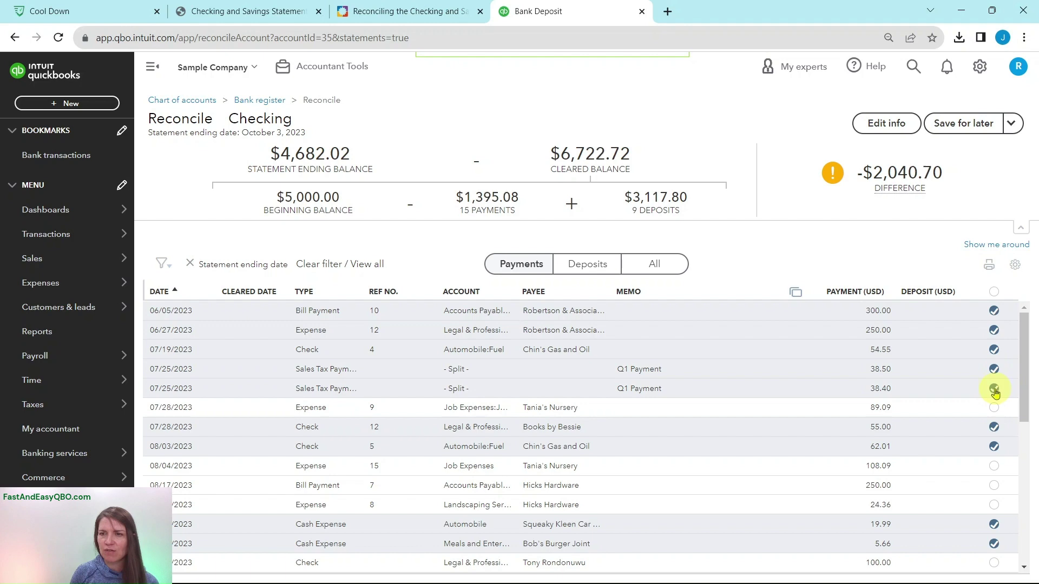
Compare the next two unnamed subtractions with the statement and mark the 89.09 and 108.09 Tania's Nursery expenses as cleared in QuickBooks.
click(278, 11)
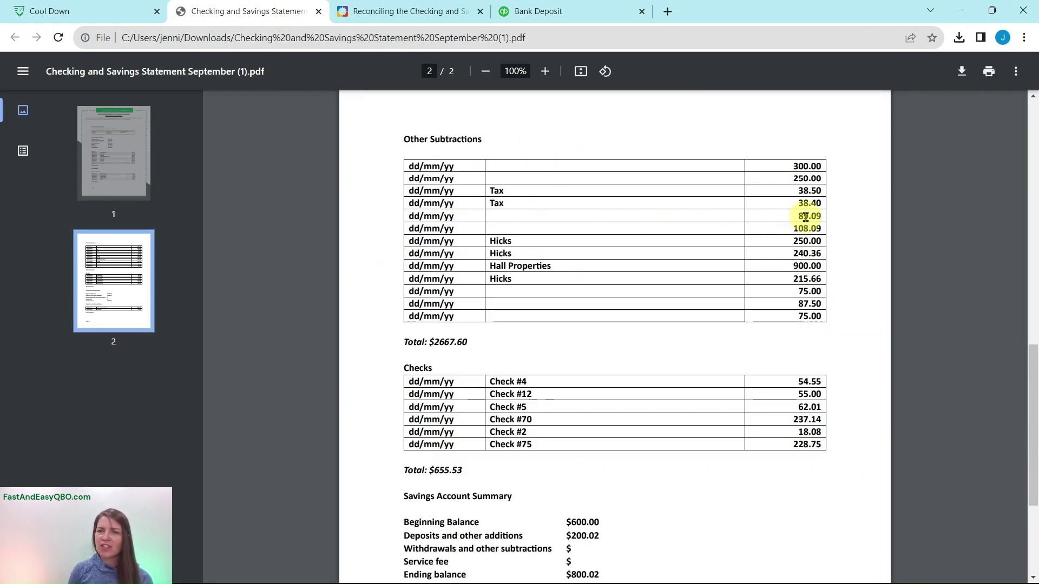
click(568, 16)
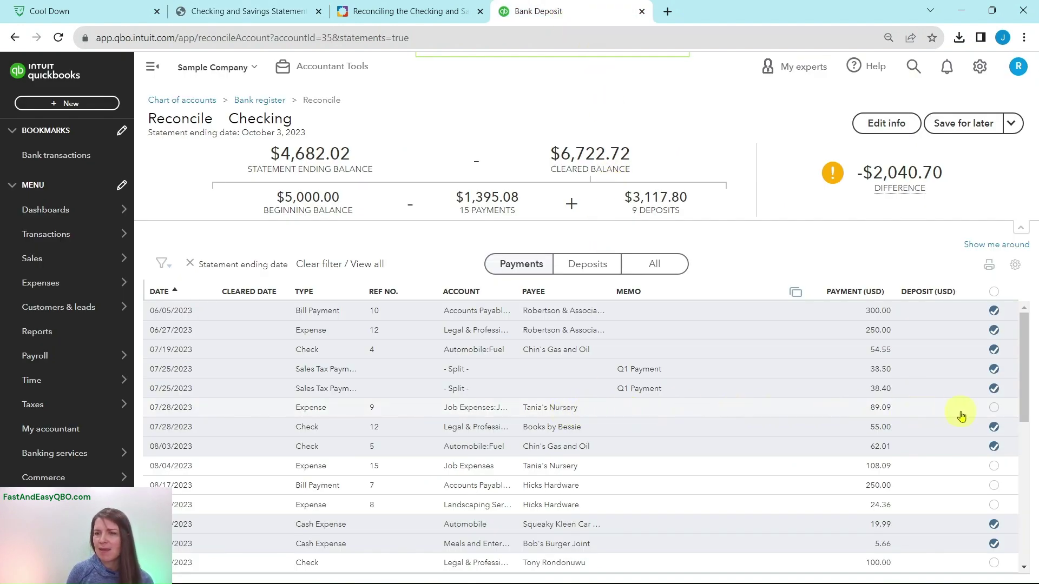
click(994, 409)
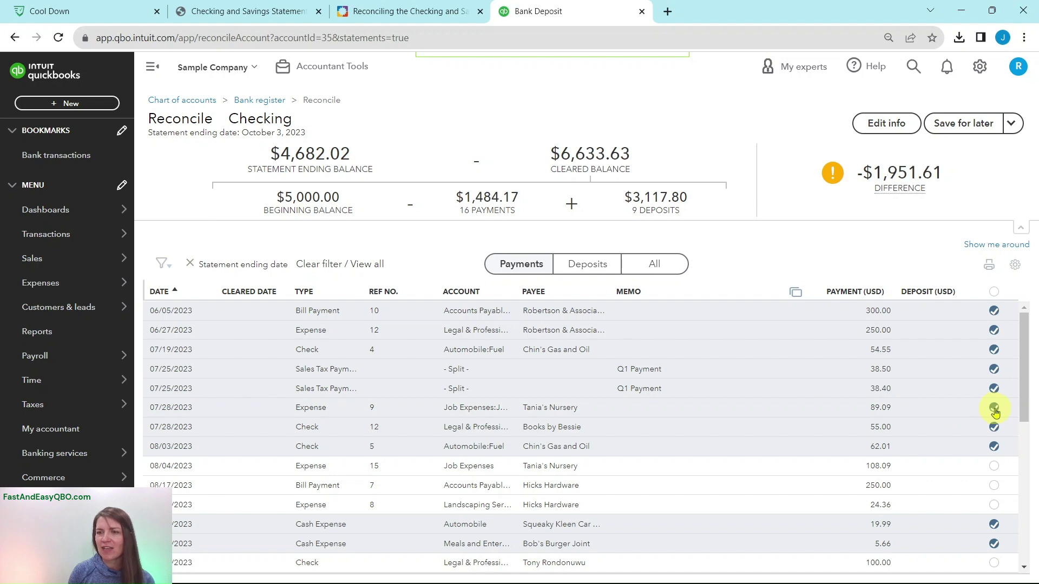
click(280, 21)
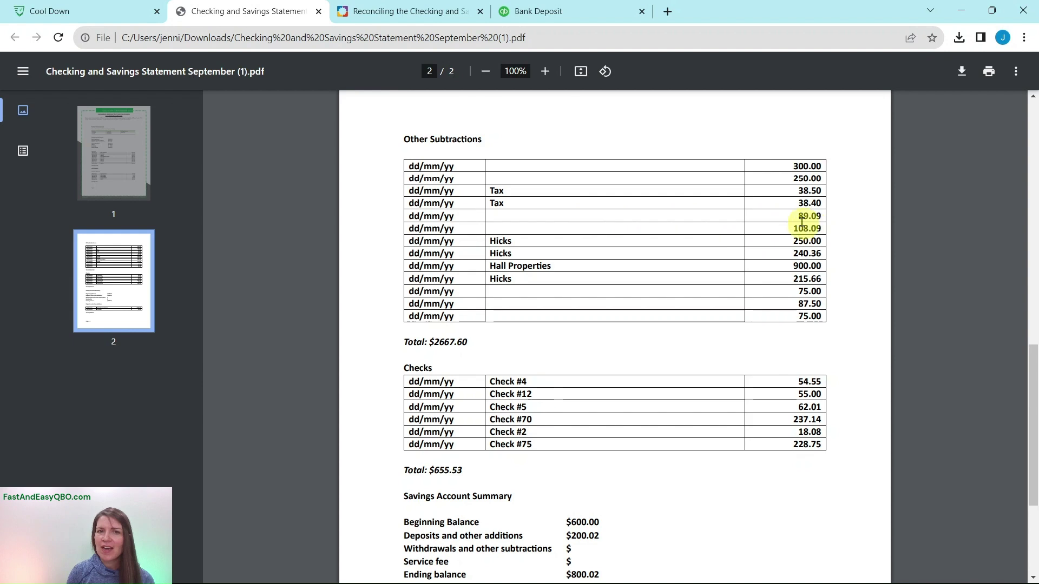
click(580, 18)
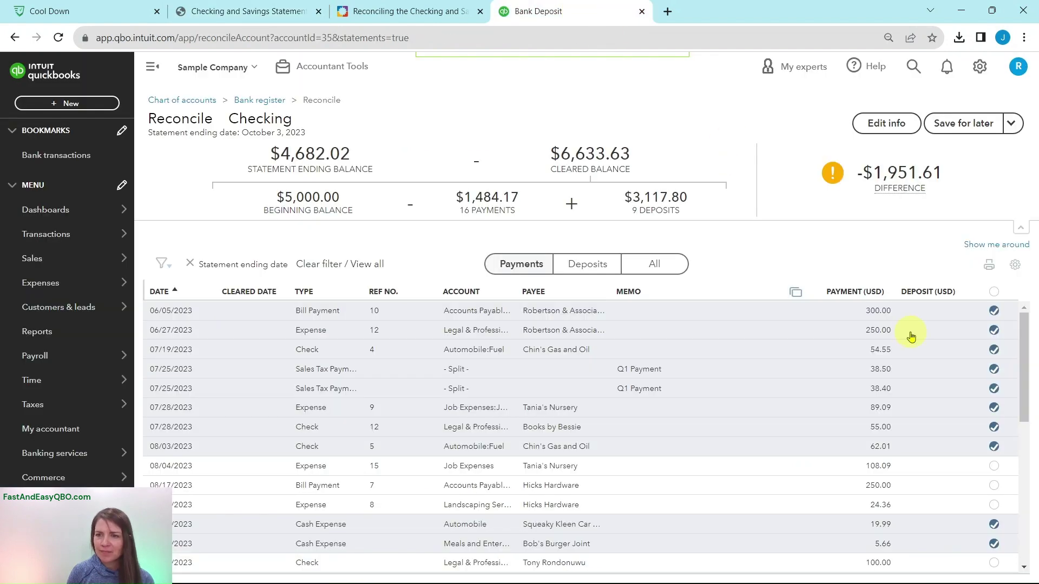
click(996, 469)
Look up the first Hicks subtraction on the statement and mark the 250.00 Hicks Hardware bill payment as cleared in QuickBooks.
click(283, 18)
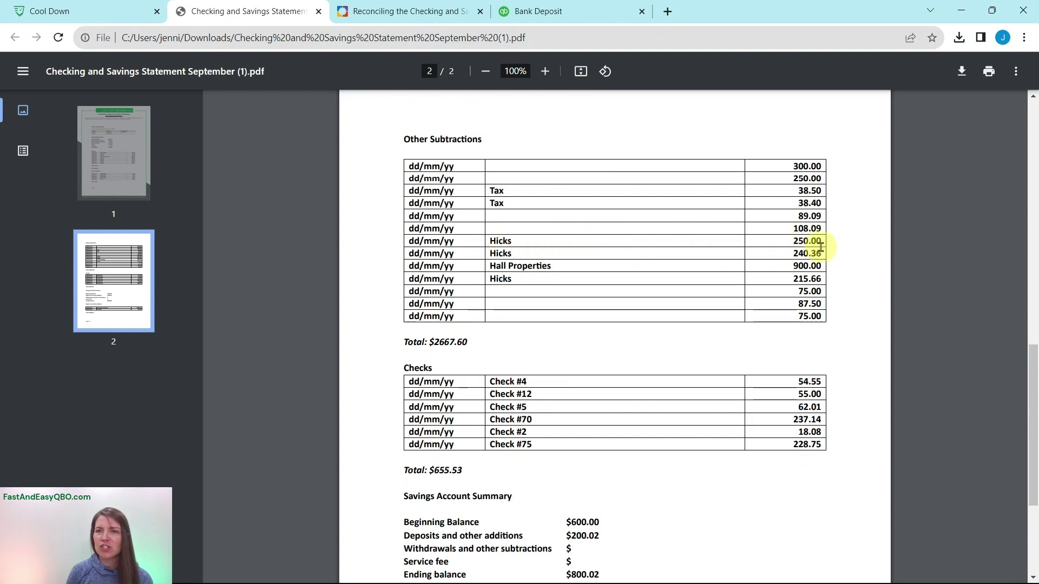
click(541, 11)
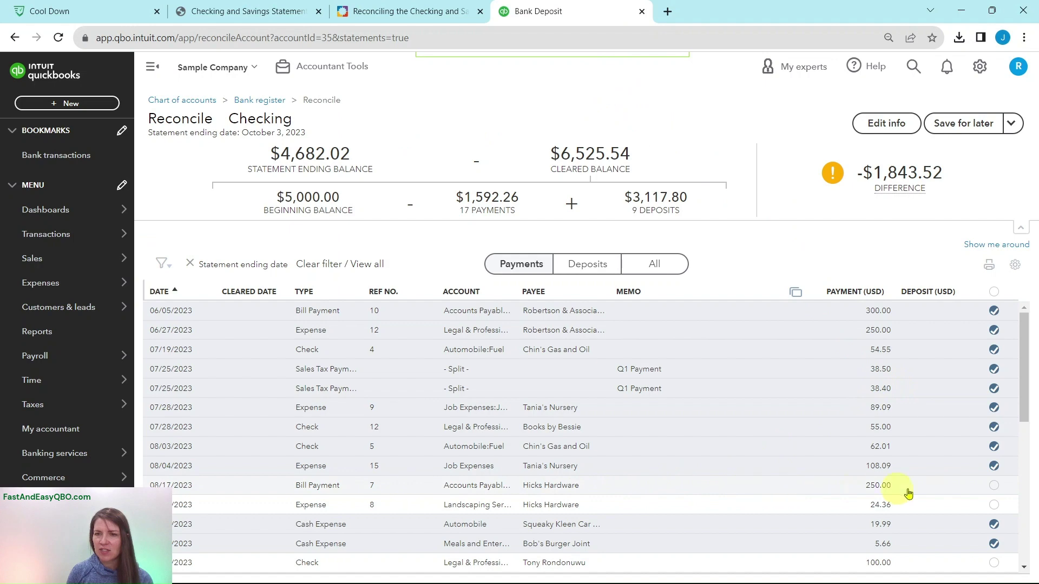
click(1000, 487)
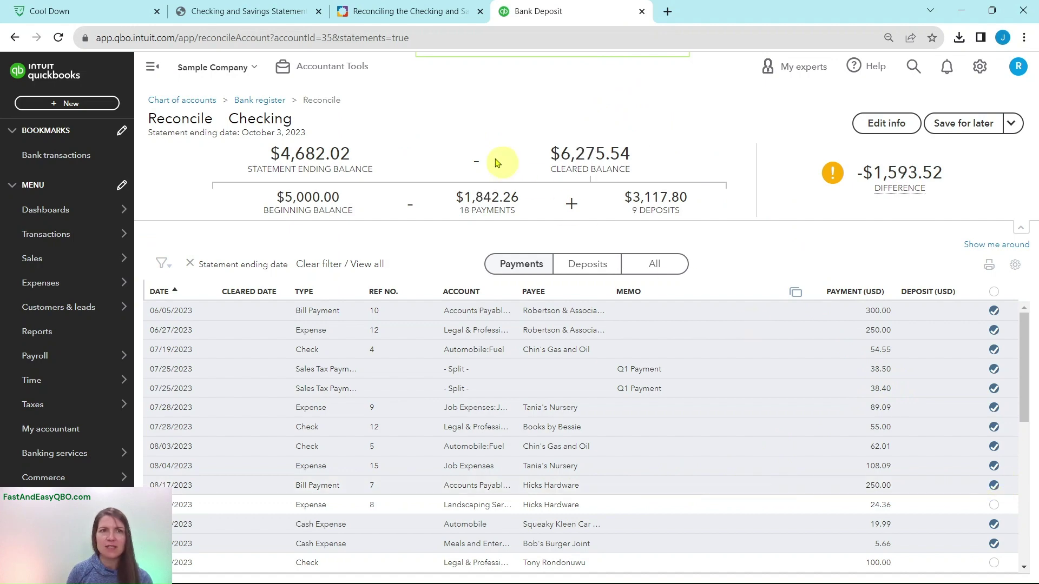
Look up the 240.36 Hicks subtraction on the statement and search the QuickBooks payments list for a matching transaction.
click(260, 12)
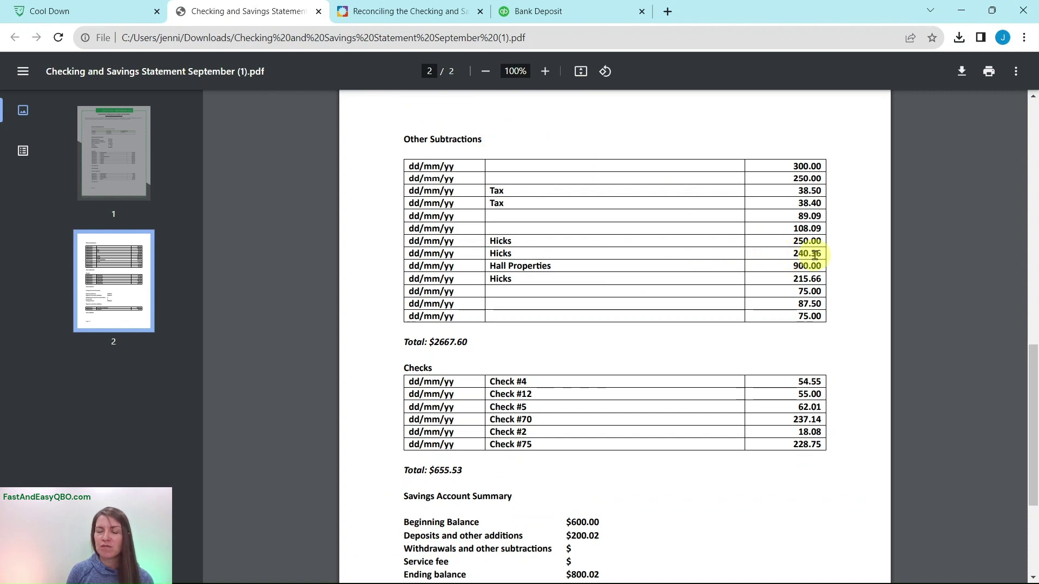
click(552, 11)
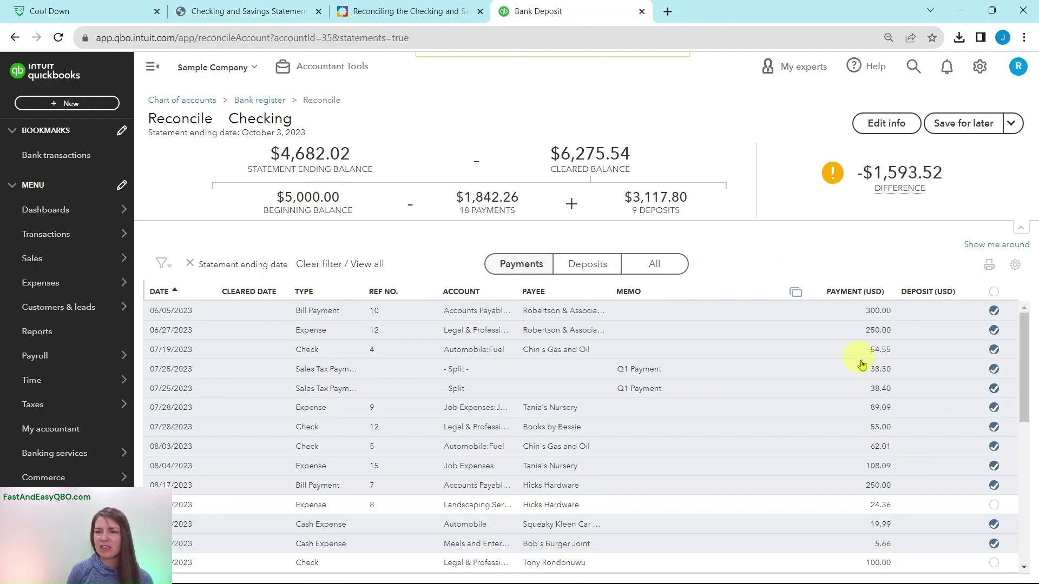
scroll(909, 419, down, 2)
scroll(909, 419, down, 3)
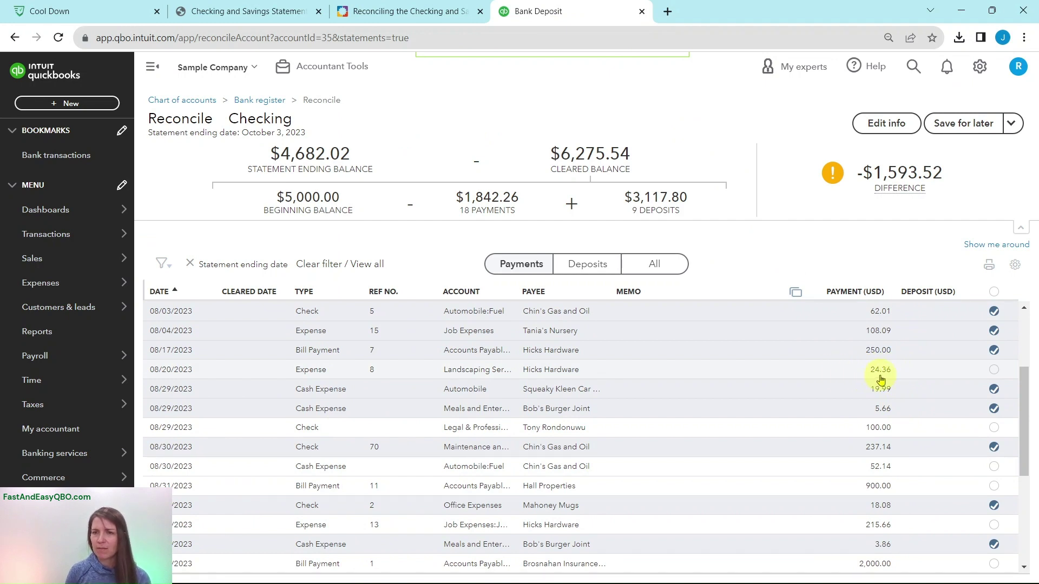
scroll(883, 378, down, 3)
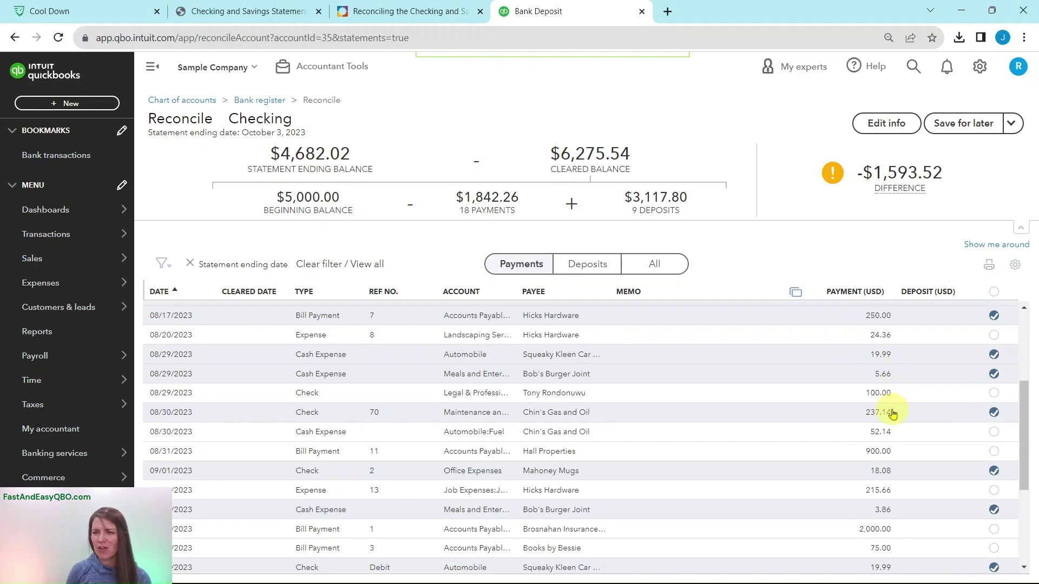
scroll(882, 430, down, 2)
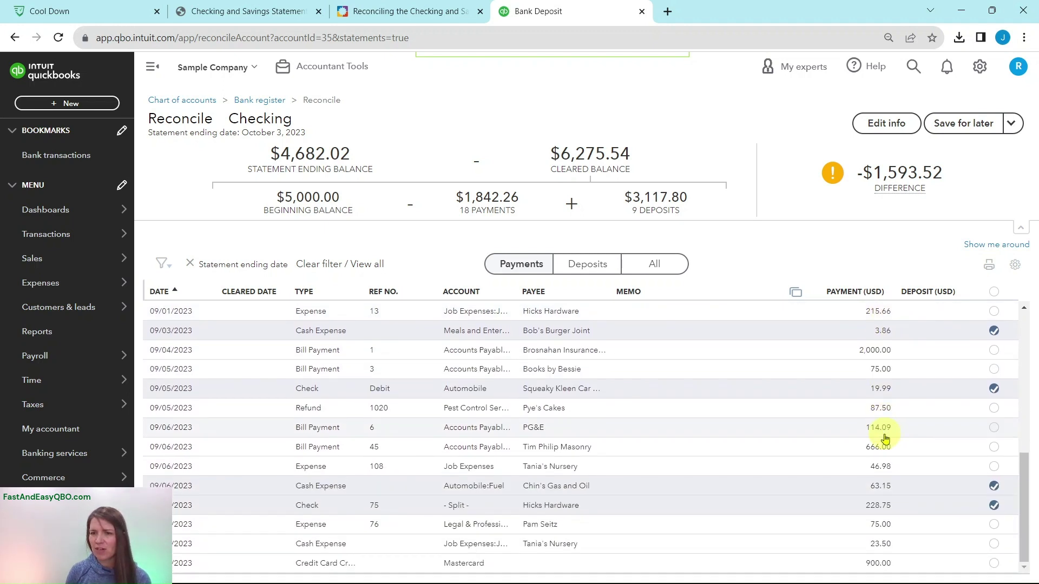
scroll(882, 523, up, 5)
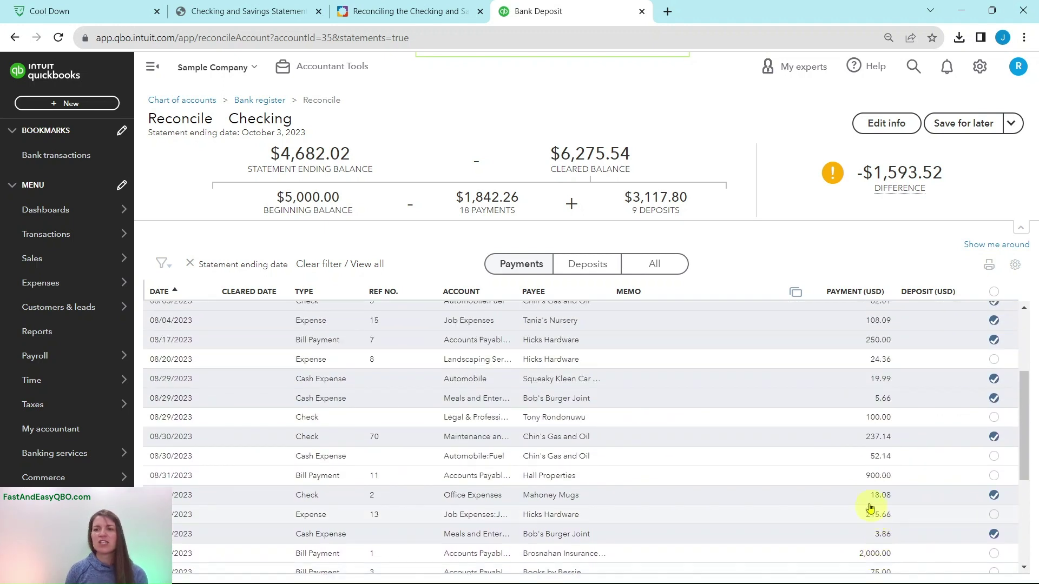
Check the Hall Properties subtraction on the statement, mark its 900.00 bill payment as cleared in QuickBooks, and check the remaining difference.
click(271, 18)
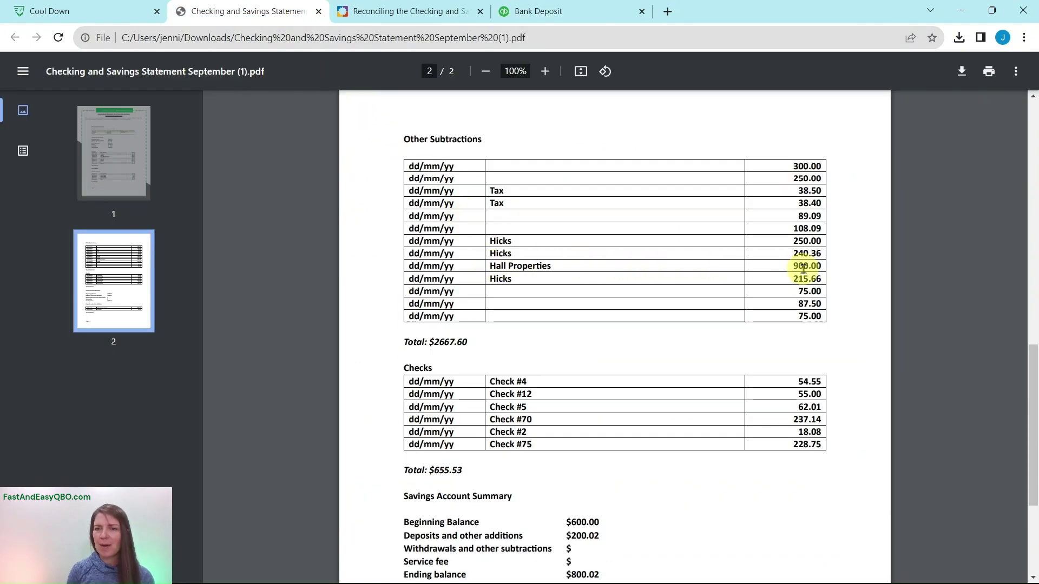
click(558, 12)
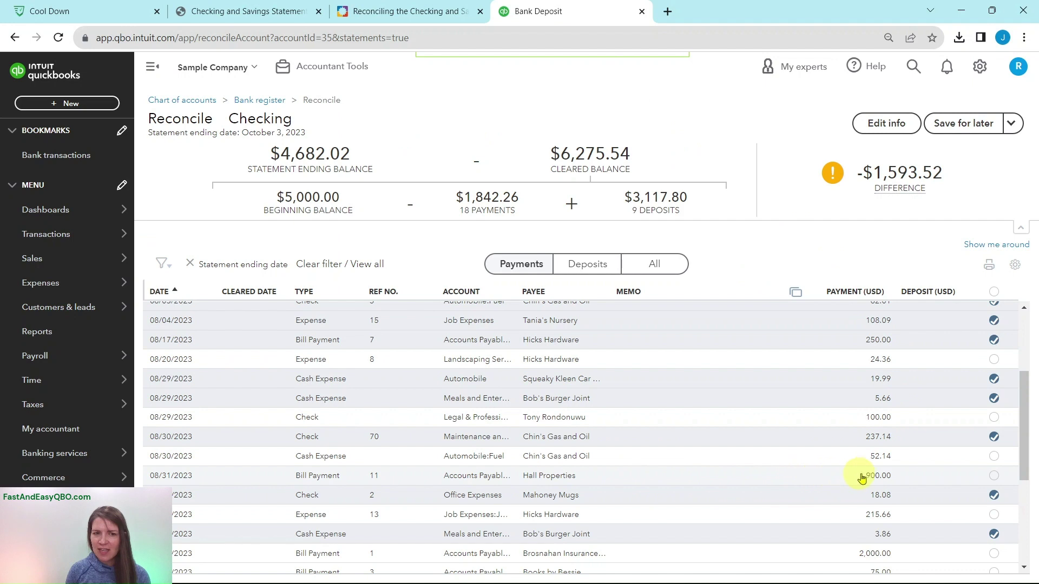
click(994, 477)
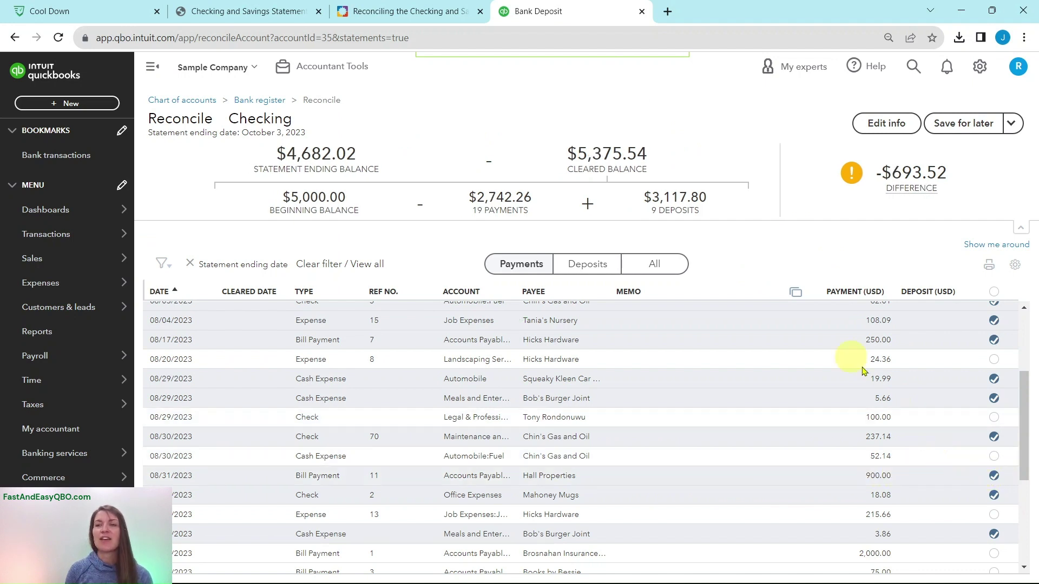
mouse_move(909, 161)
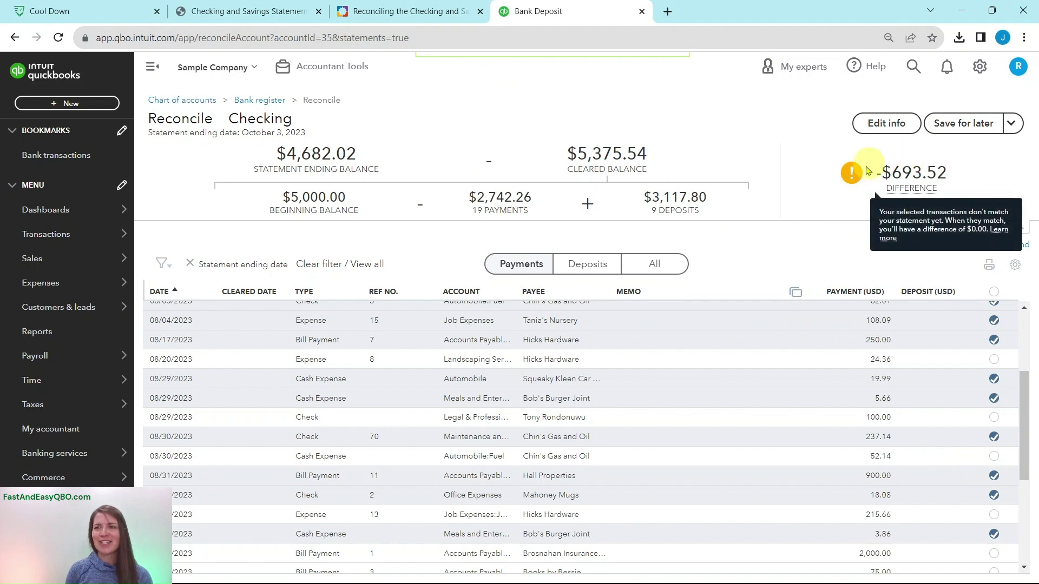
Look up the last Hicks subtraction on the statement and mark the 215.66 Hicks Hardware expense as cleared in QuickBooks.
click(261, 15)
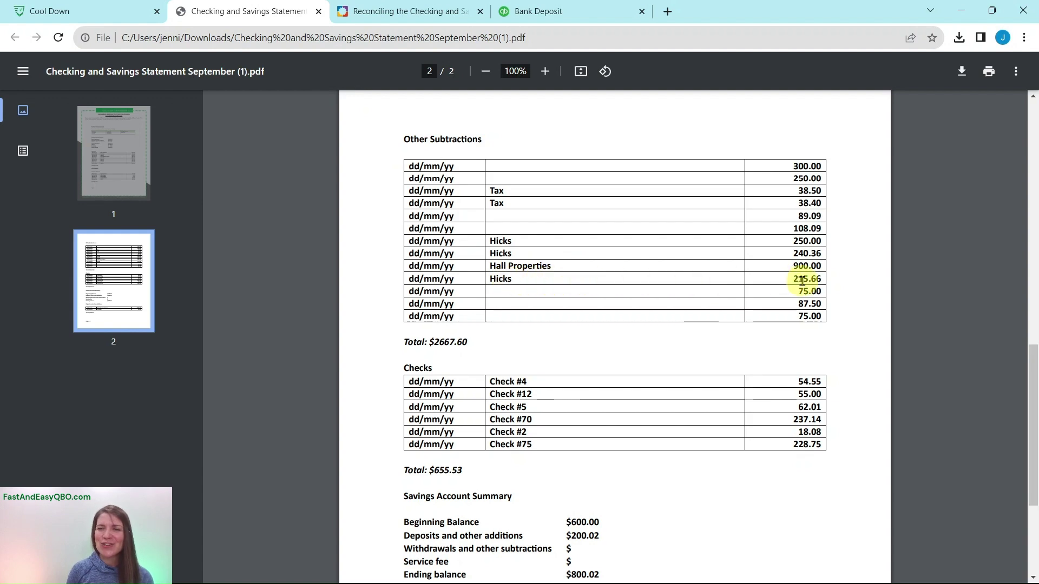
click(569, 12)
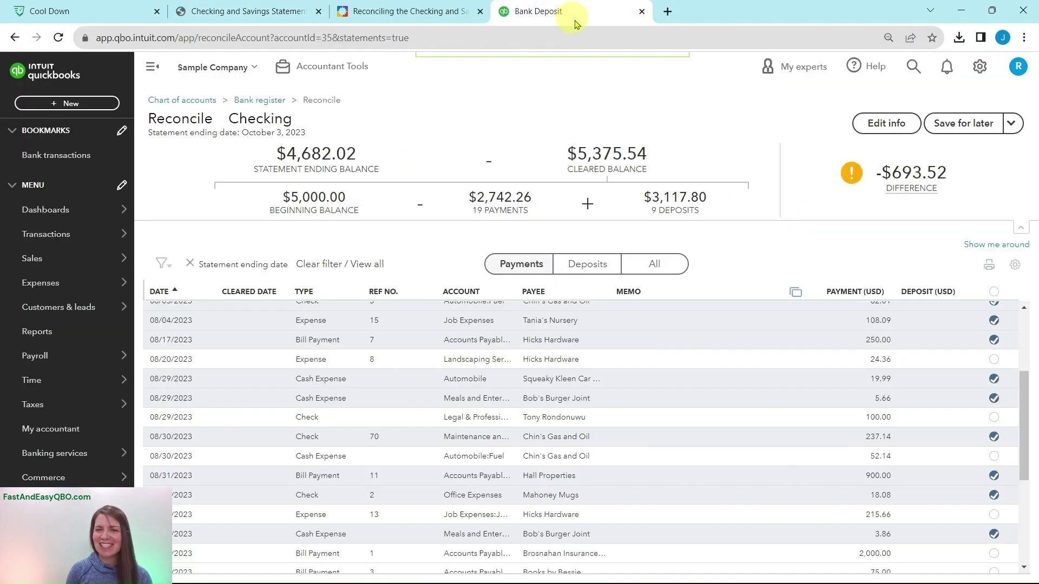
scroll(916, 376, down, 4)
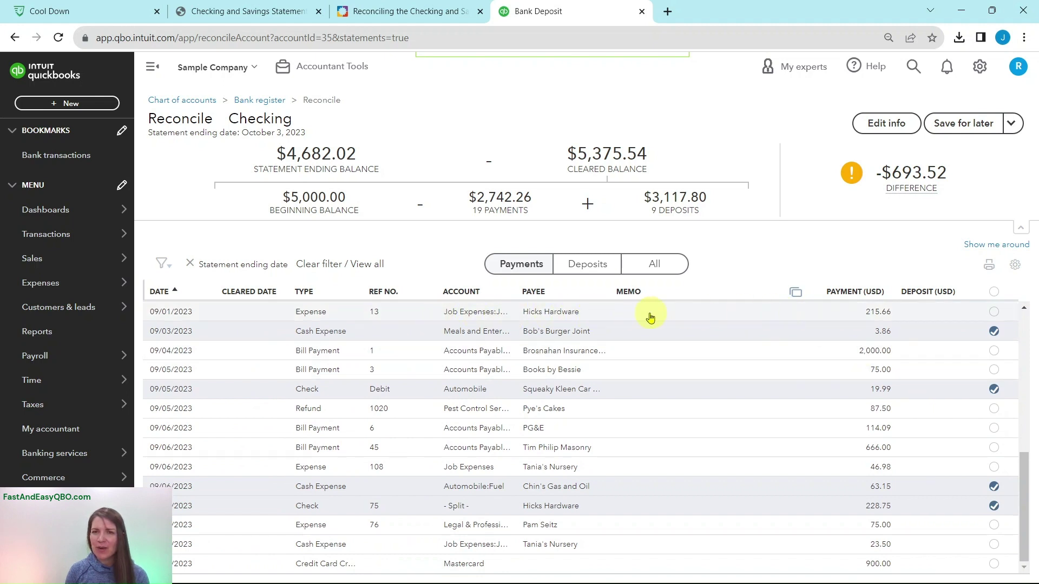
click(995, 313)
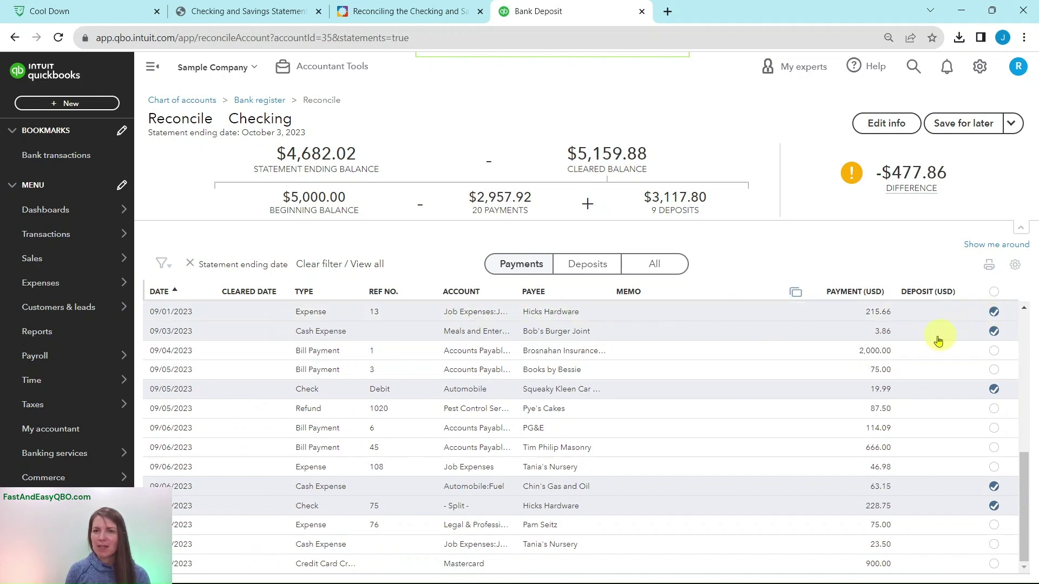
Check the first 75.00 subtraction on the statement and mark the 75.00 Books by Bessie bill payment as cleared in QuickBooks.
click(255, 16)
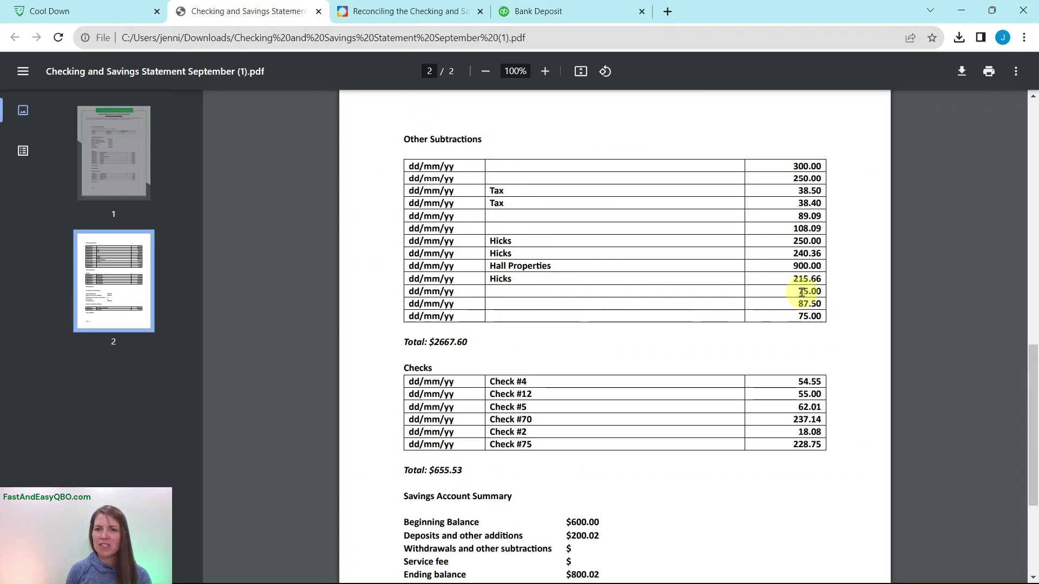
click(537, 16)
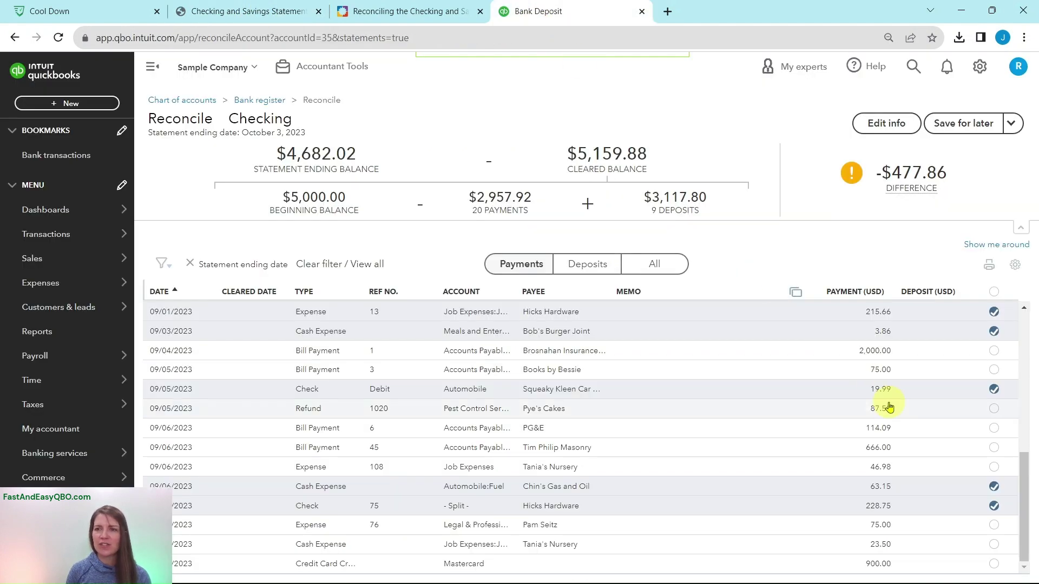
scroll(889, 405, up, 5)
scroll(886, 369, down, 8)
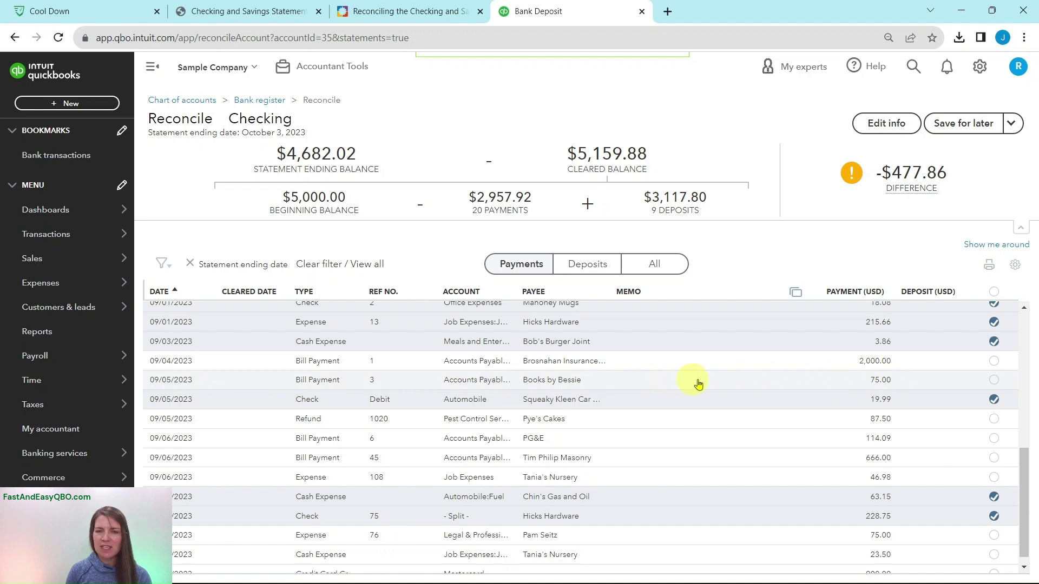
click(993, 386)
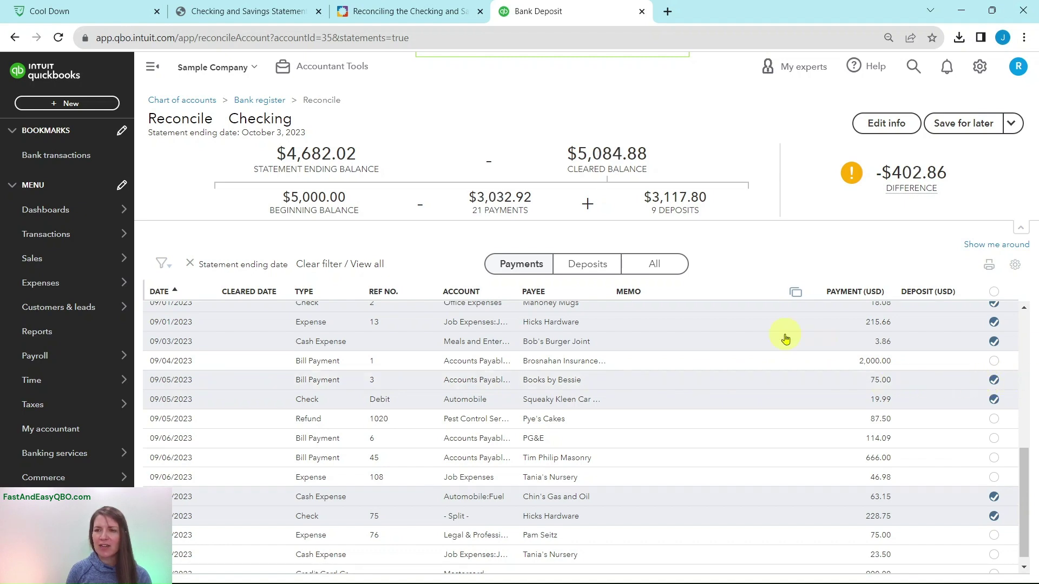
Look up the 87.50 subtraction on the statement and mark the Pye's Cakes refund of 87.50 as cleared in QuickBooks.
click(267, 12)
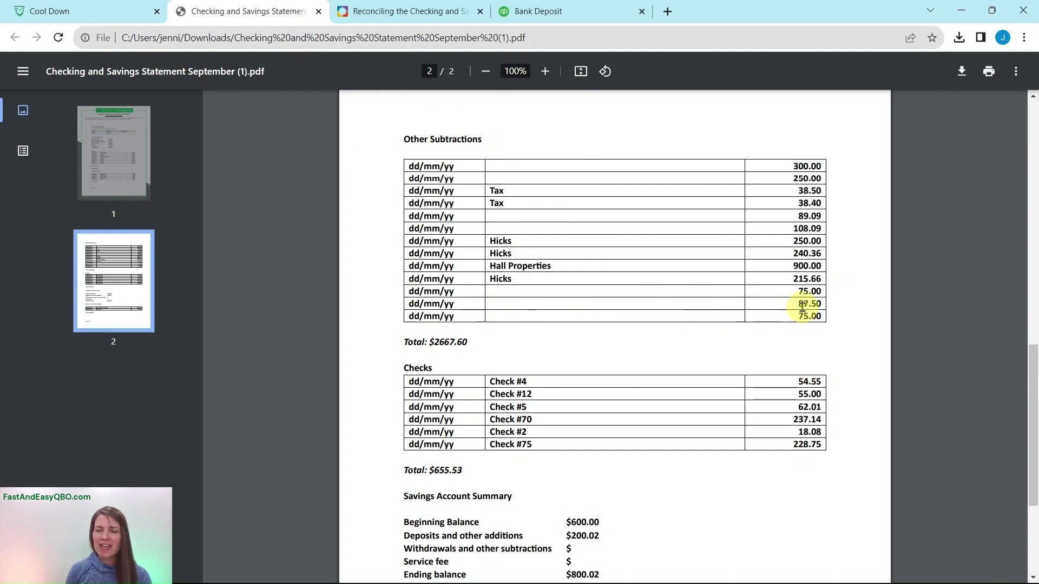
click(536, 11)
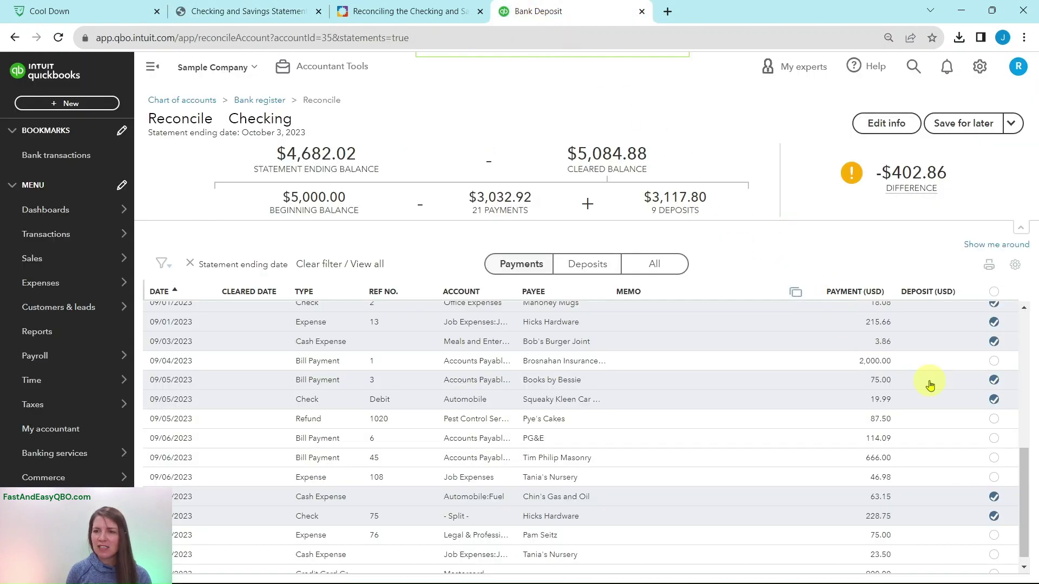
click(994, 420)
Check the final subtraction on the statement and mark the 75.00 expense with reference number 76 as cleared in QuickBooks.
click(275, 11)
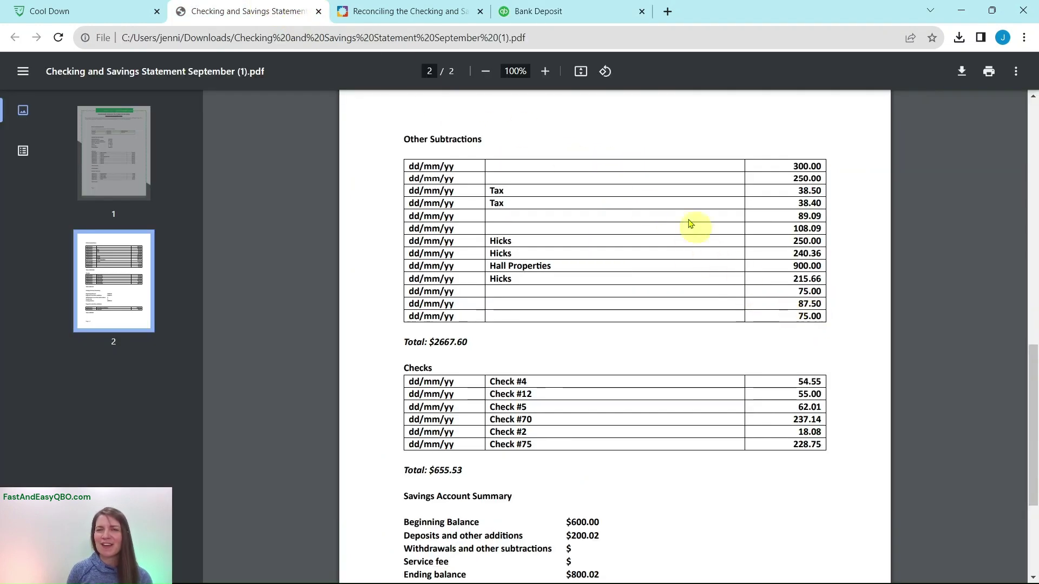
click(575, 12)
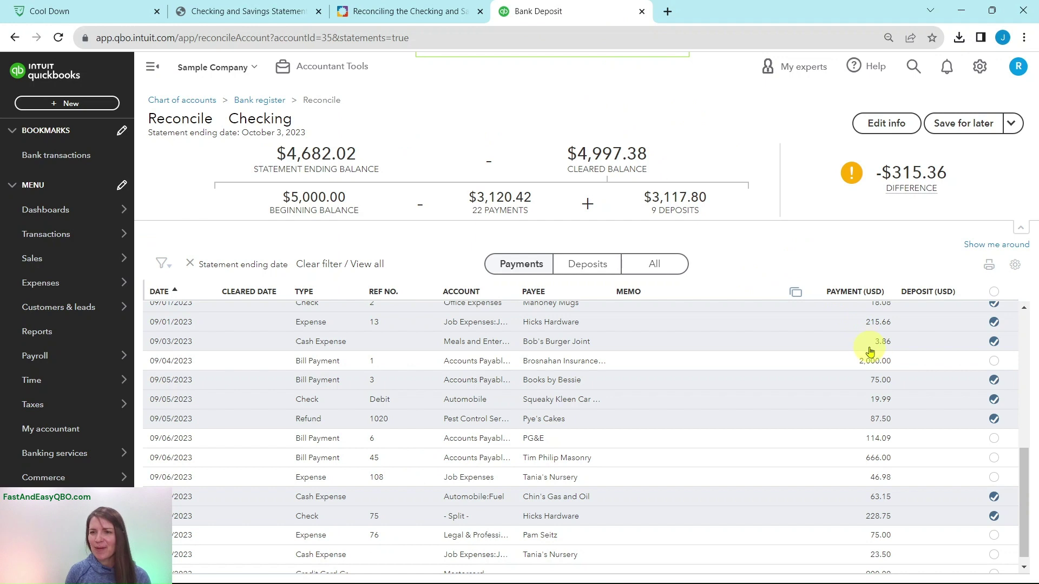
scroll(870, 352, down, 1)
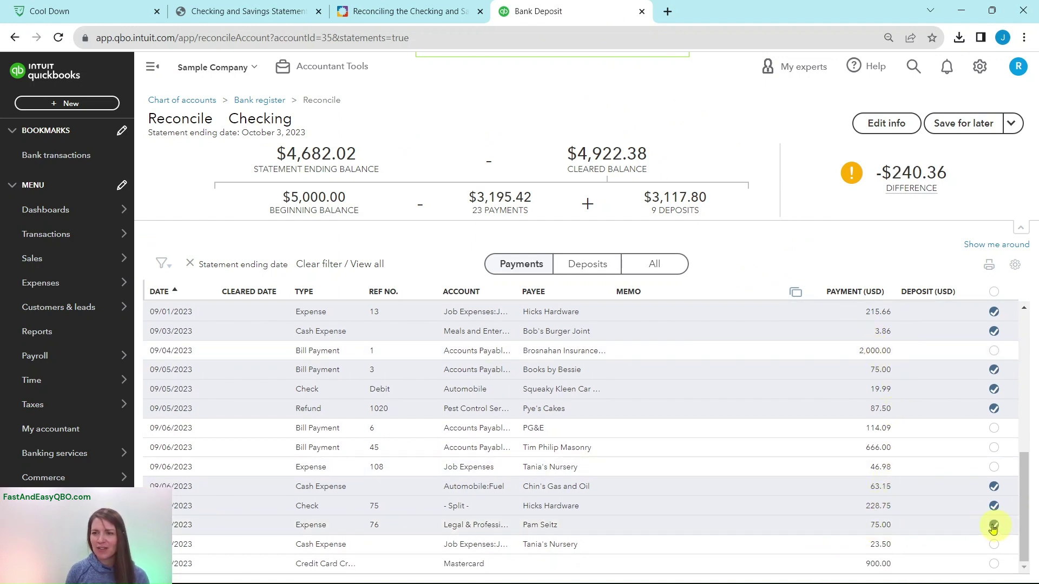
scroll(979, 524, up, 2)
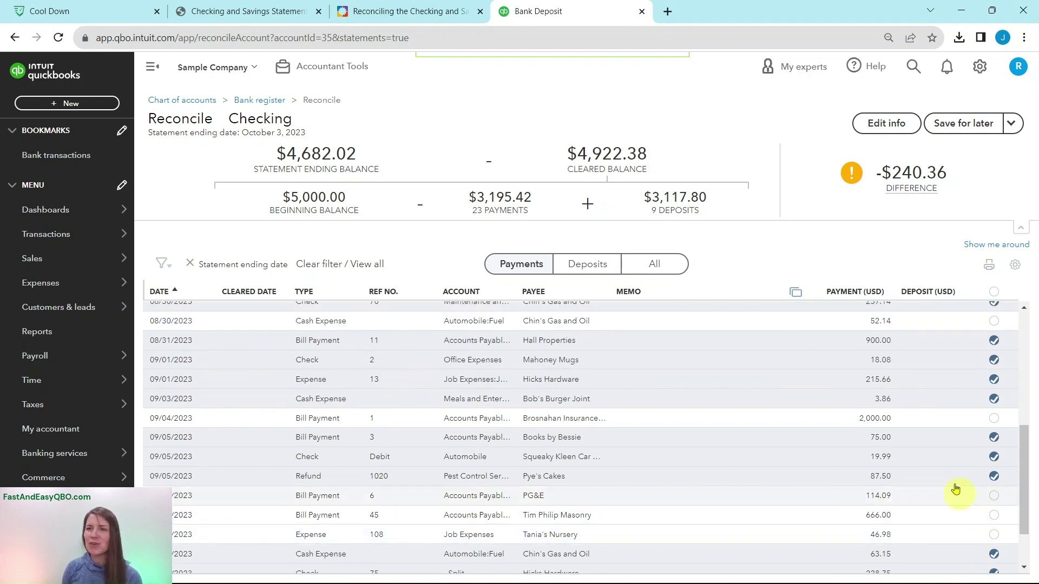
Compare the checking reconciliation difference with the statement's other subtractions and open Step 7 of the exercise instructions.
mouse_move(890, 190)
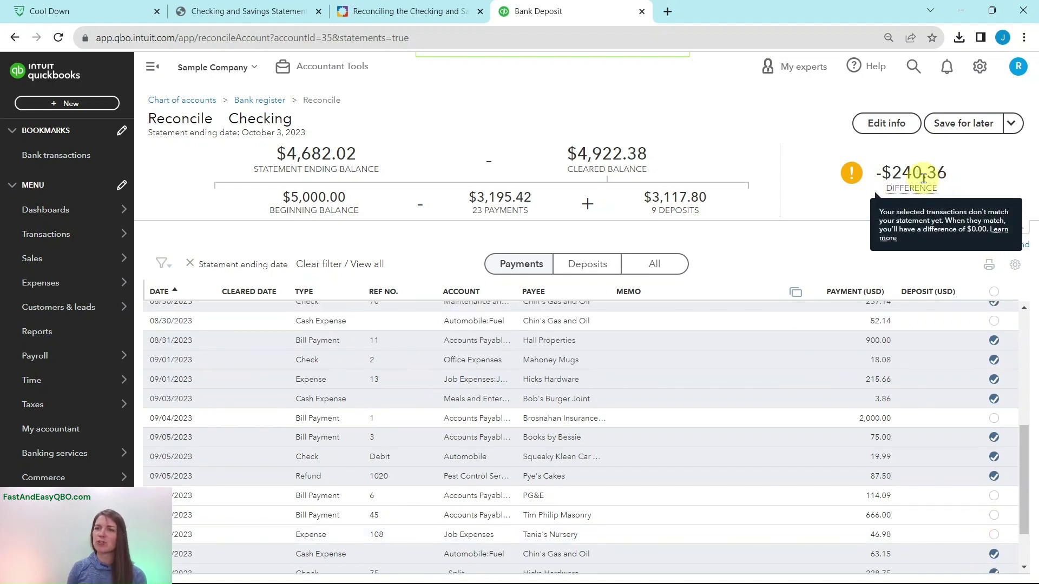
click(239, 12)
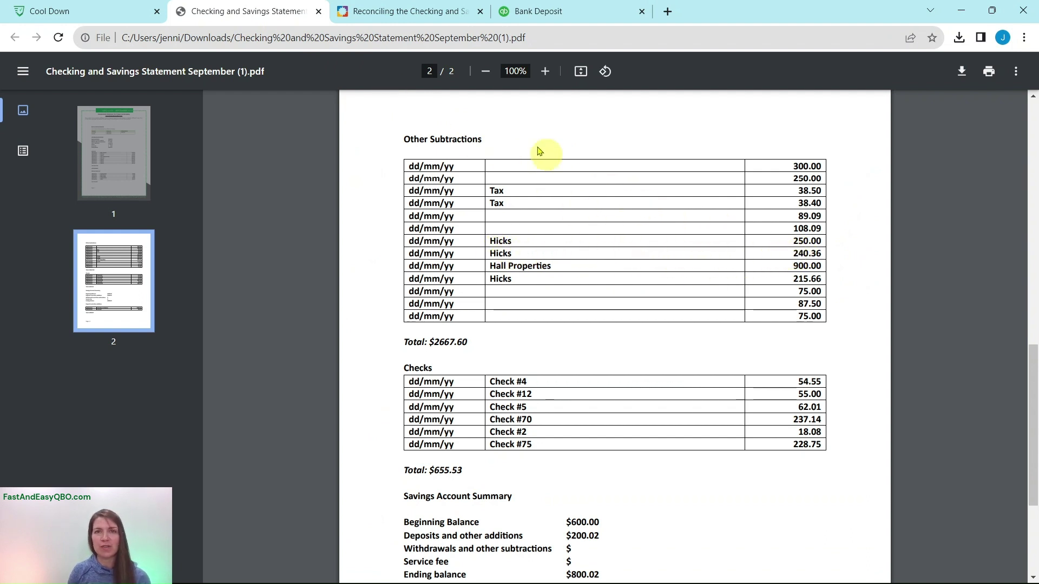
click(425, 17)
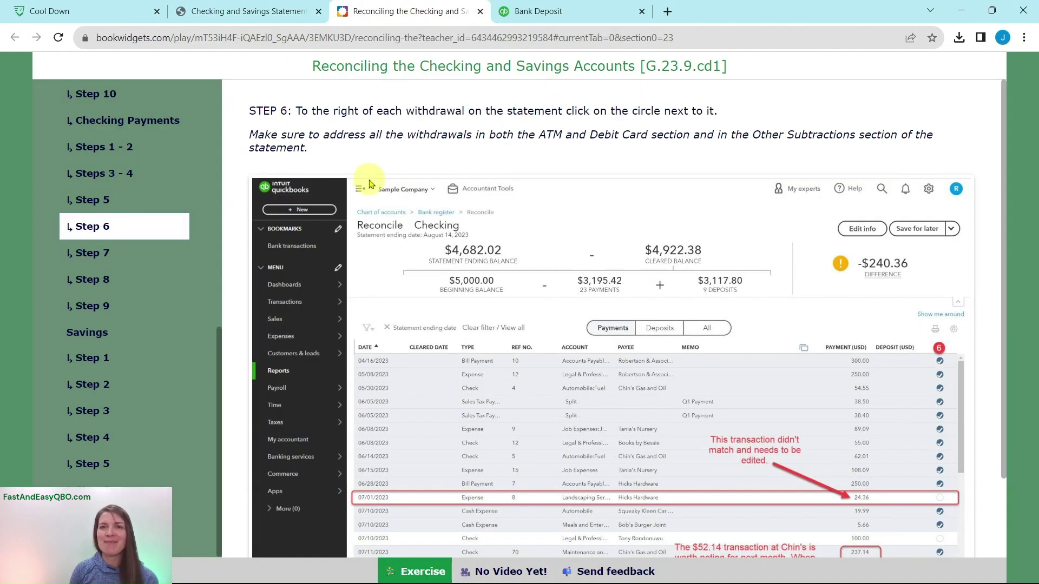
click(89, 260)
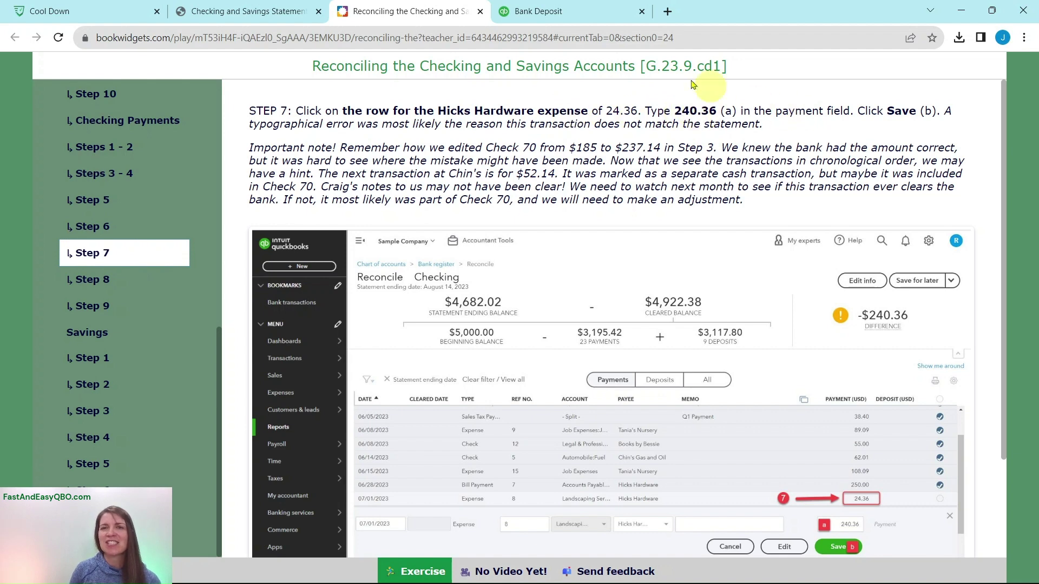
In QuickBooks, correct the Hicks Hardware expense with reference number 8 to 240.36, save it, and mark it as cleared.
click(589, 14)
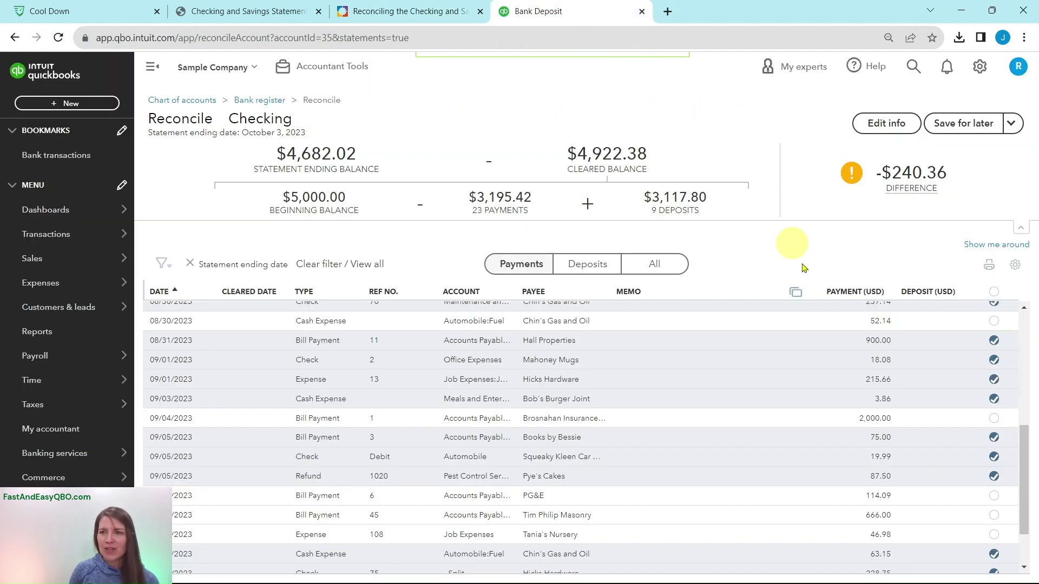
scroll(848, 354, up, 5)
scroll(849, 356, down, 3)
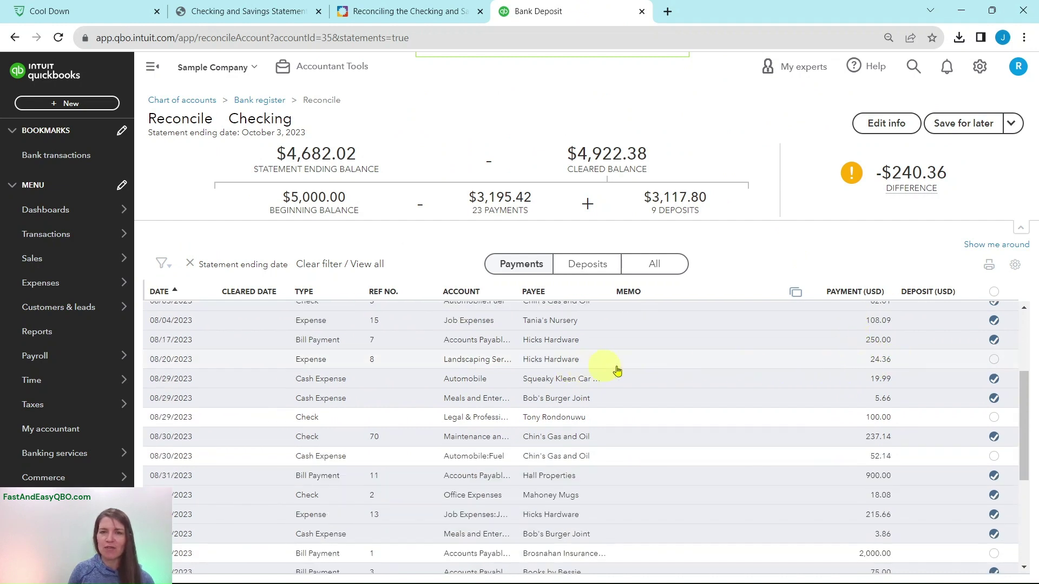
click(639, 366)
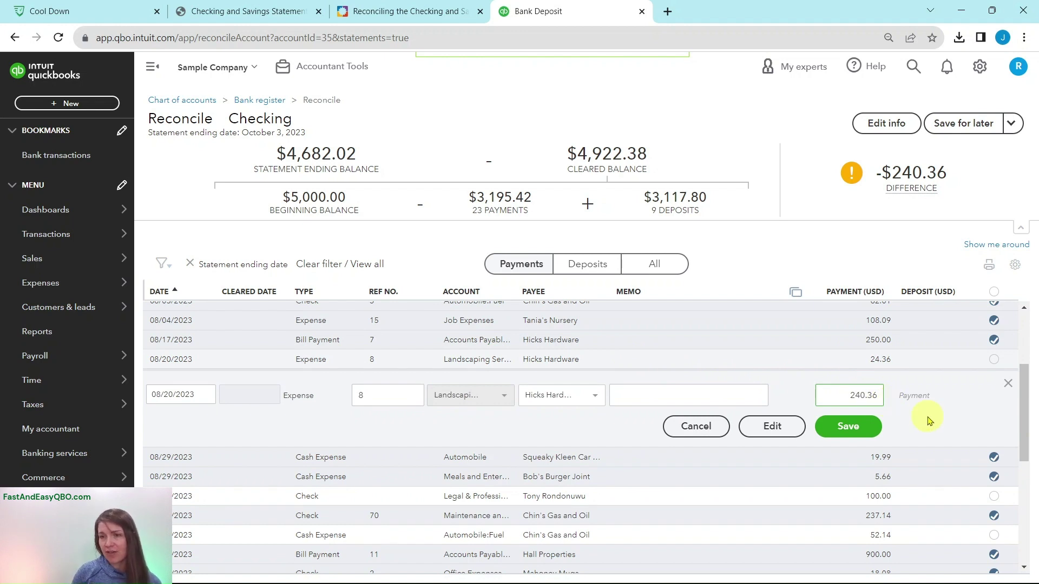
click(847, 427)
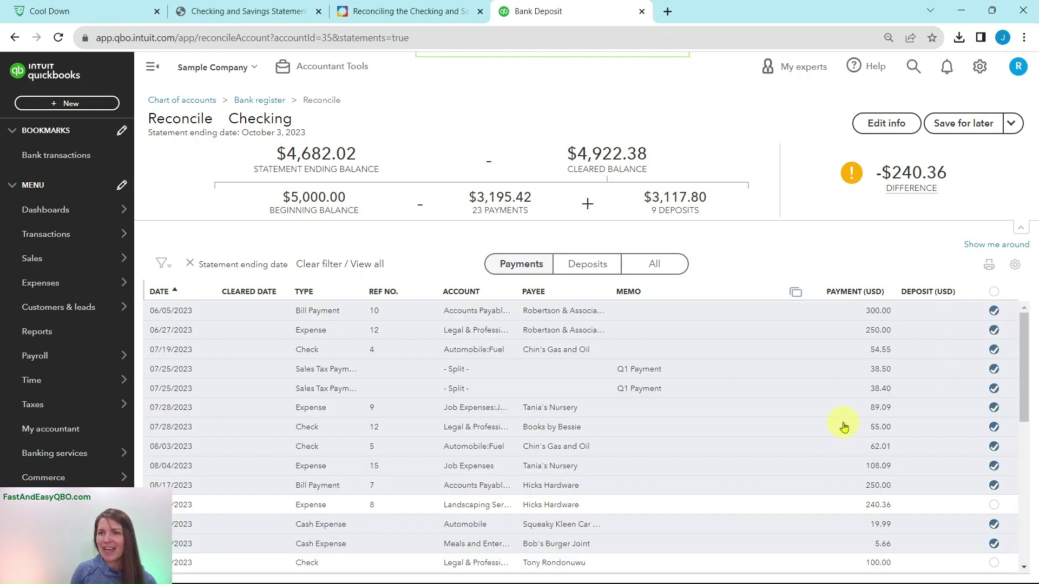
scroll(896, 430, down, 3)
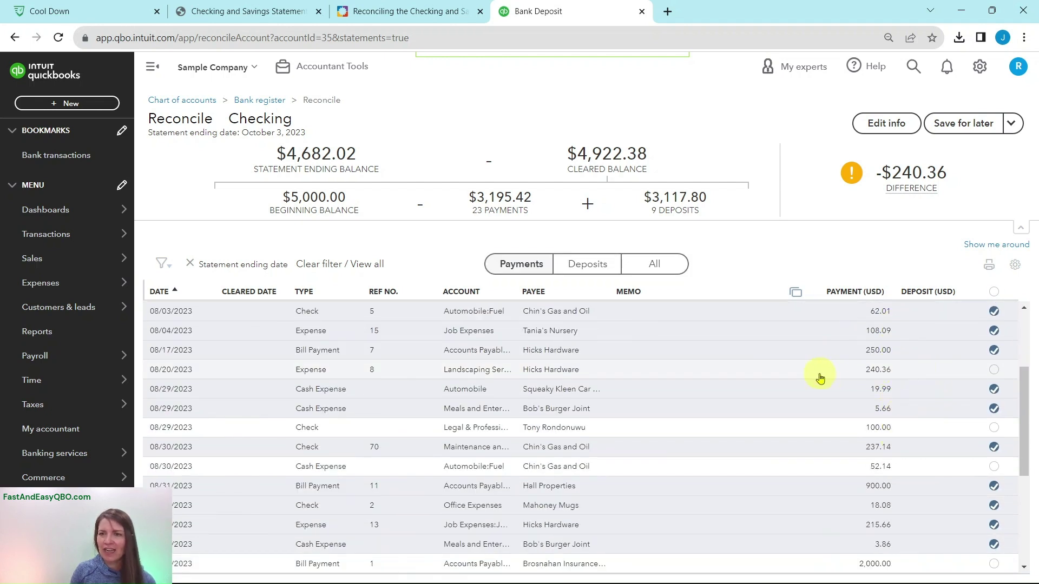
click(994, 372)
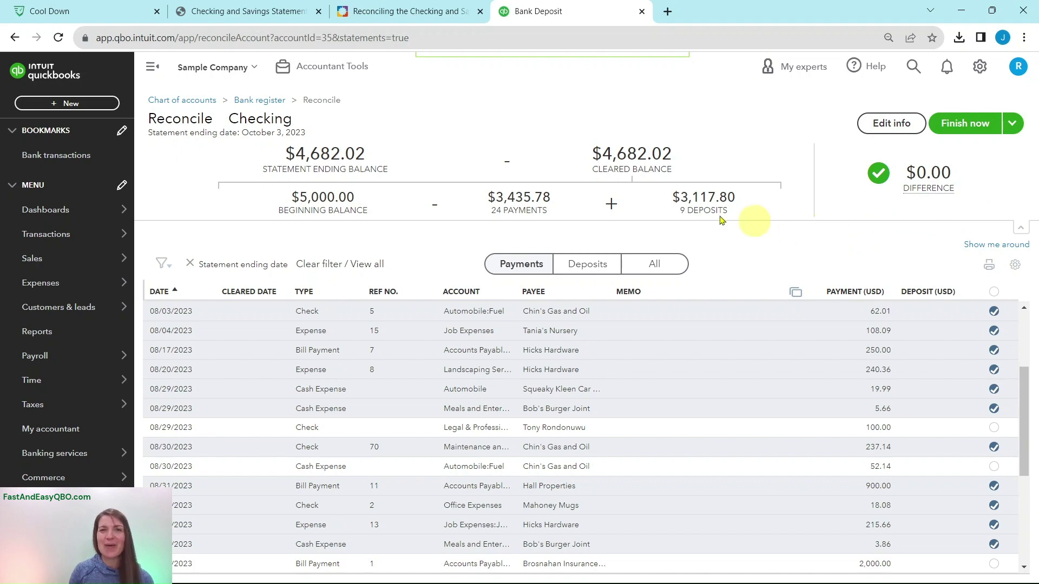
Reread Step 7's note about Check 70 and examine the uncleared Chin's Gas and Oil cash expense in QuickBooks.
click(404, 13)
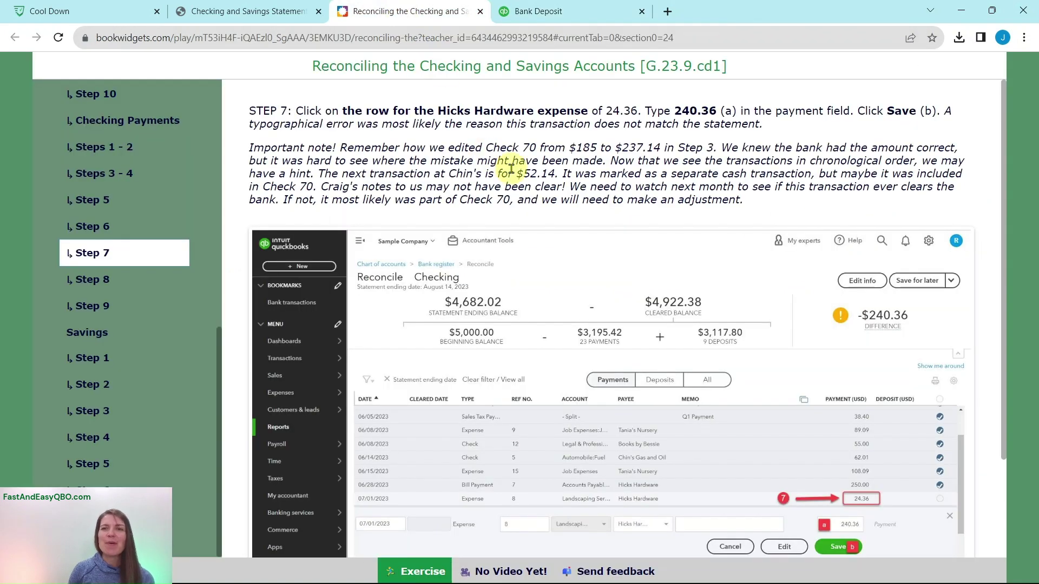
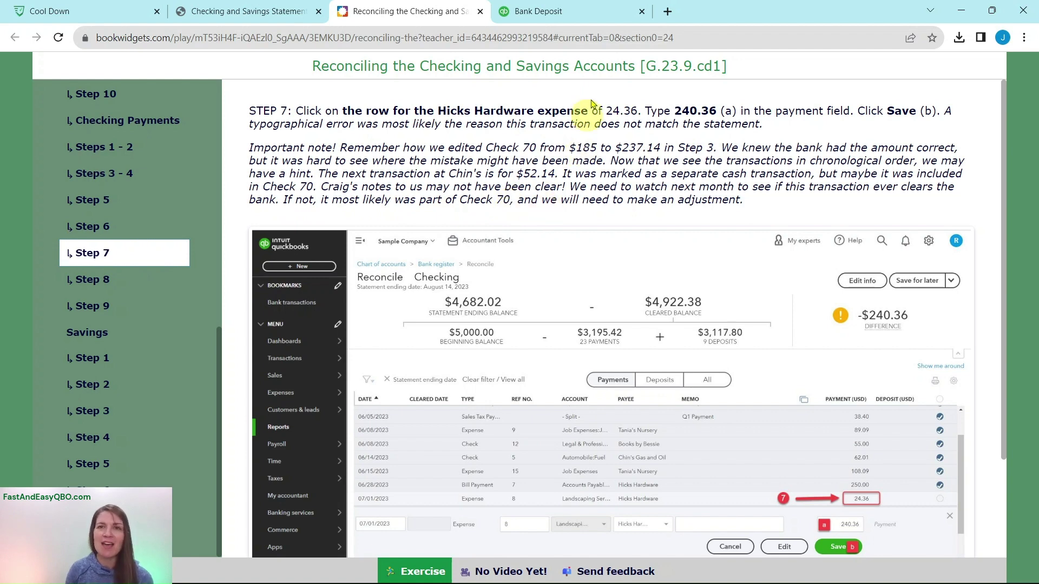
click(593, 12)
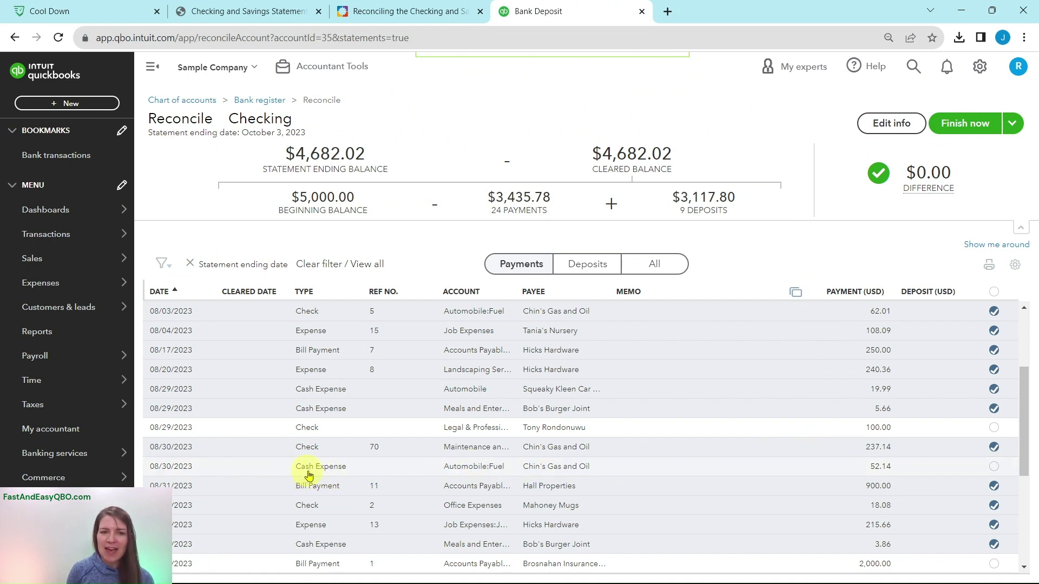
scroll(541, 468, down, 1)
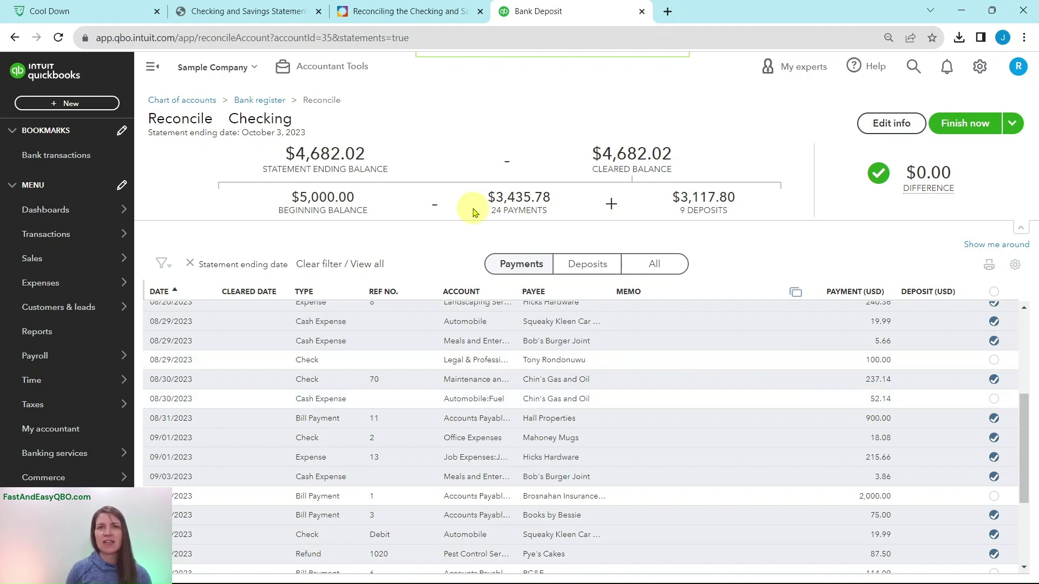
Open Step 8 of the exercise, then finish the checking account reconciliation in QuickBooks and close its completion dialog.
click(425, 19)
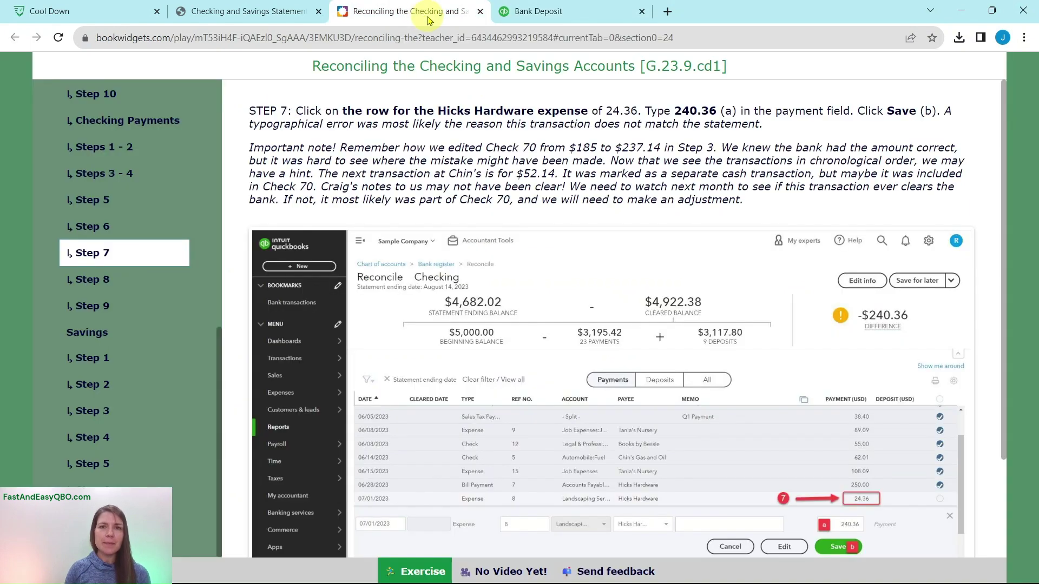
click(123, 281)
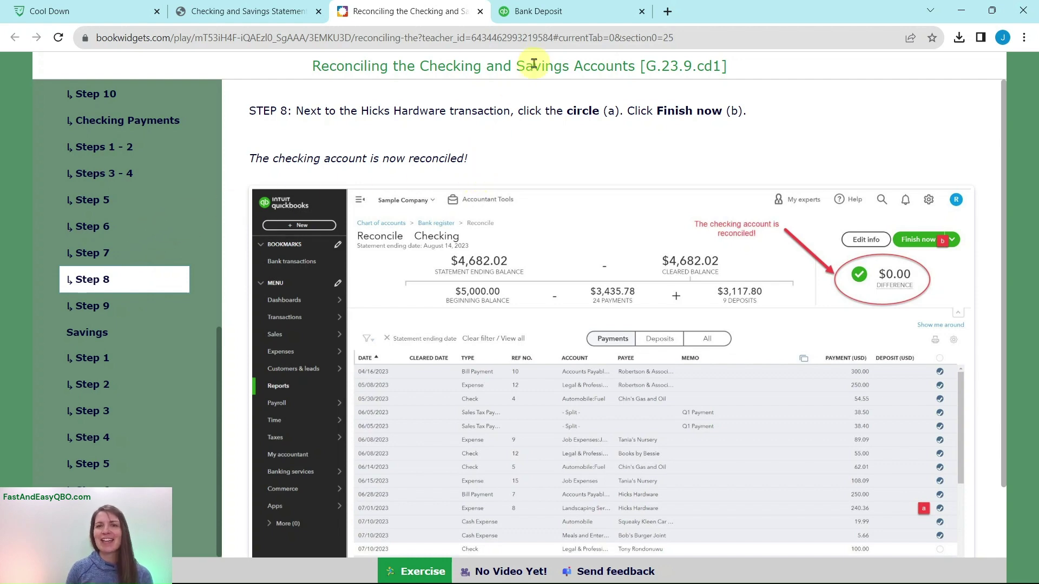
click(557, 17)
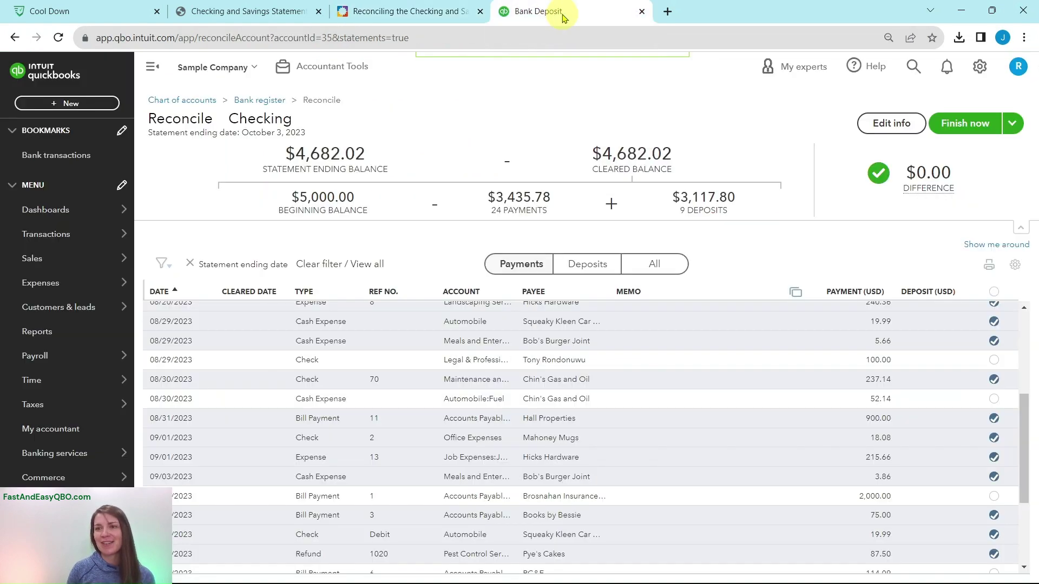
click(971, 130)
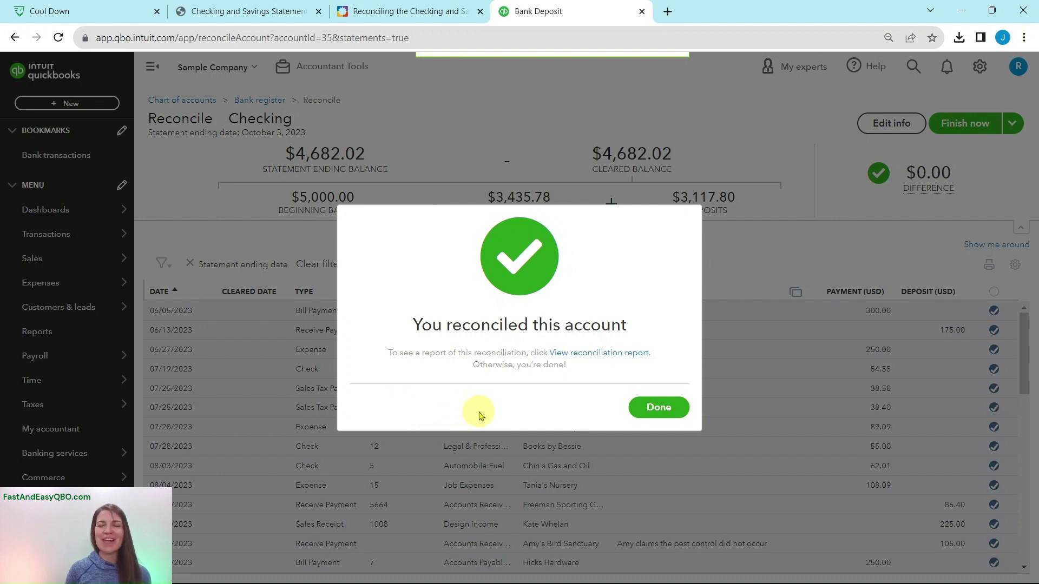
click(664, 411)
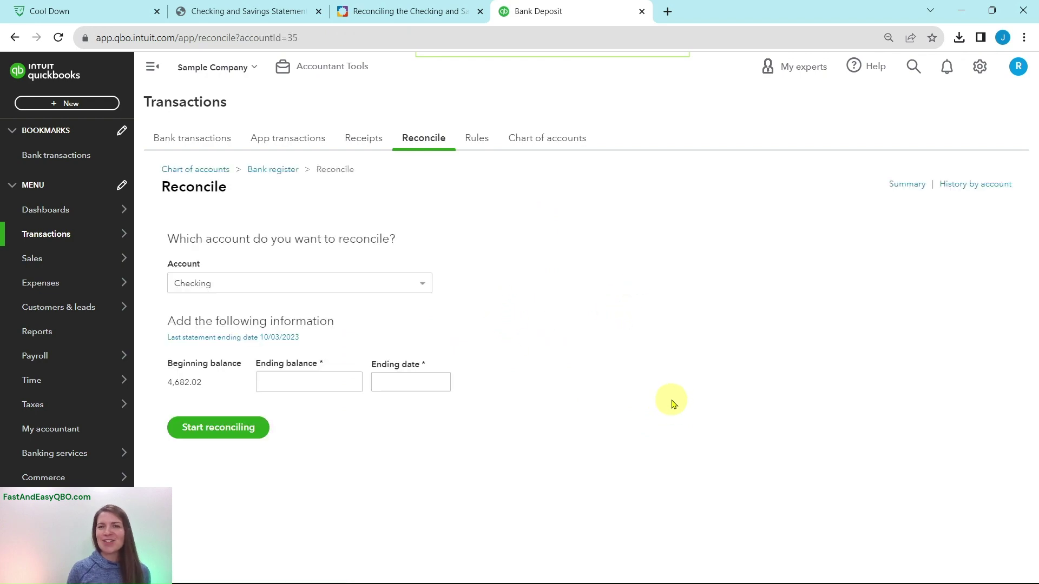
Read exercise Step 9 and the first Savings step, and check the Savings Account Summary on the September statement.
click(393, 17)
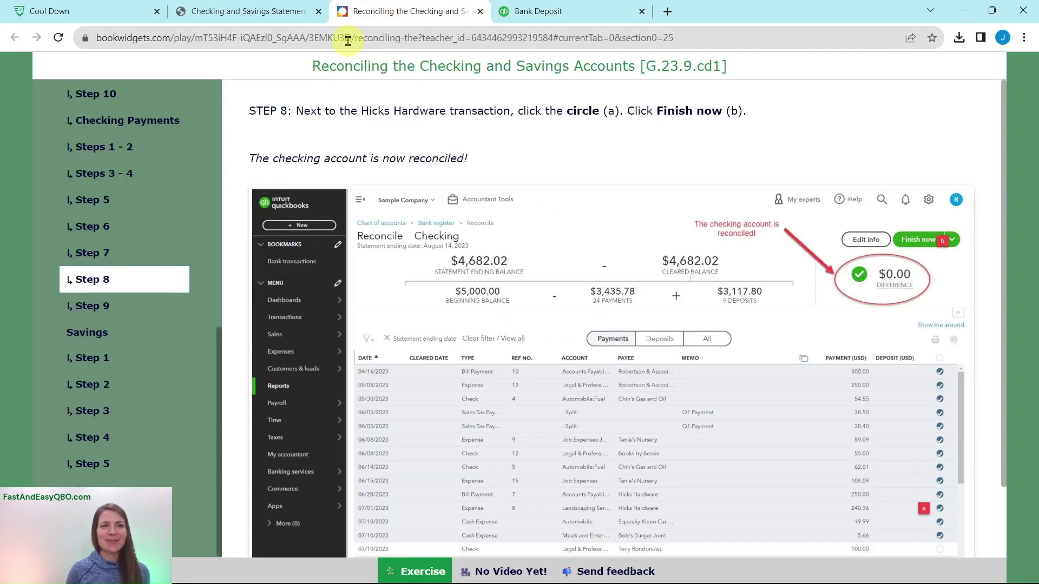
click(100, 309)
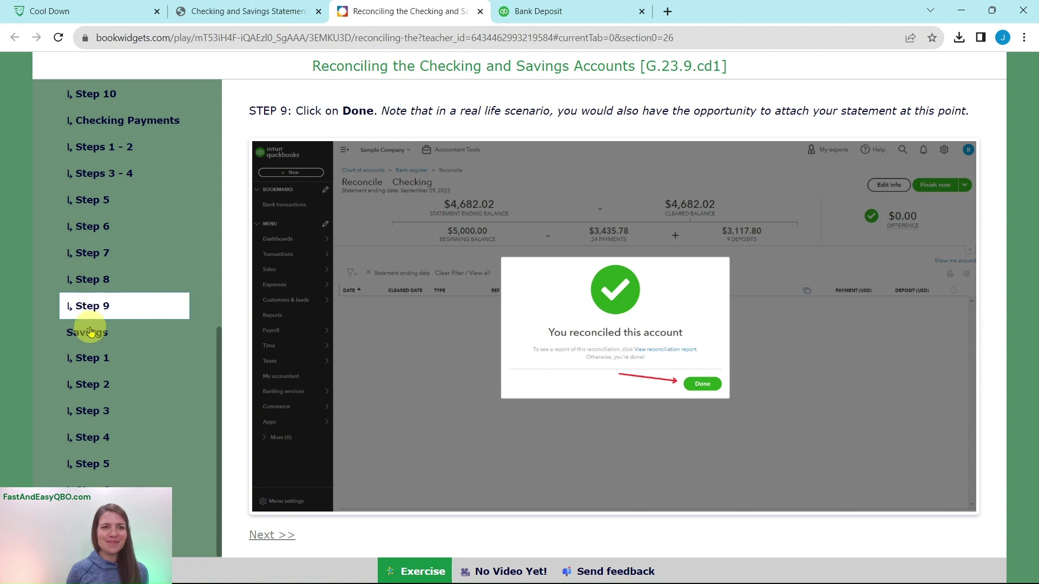
click(90, 331)
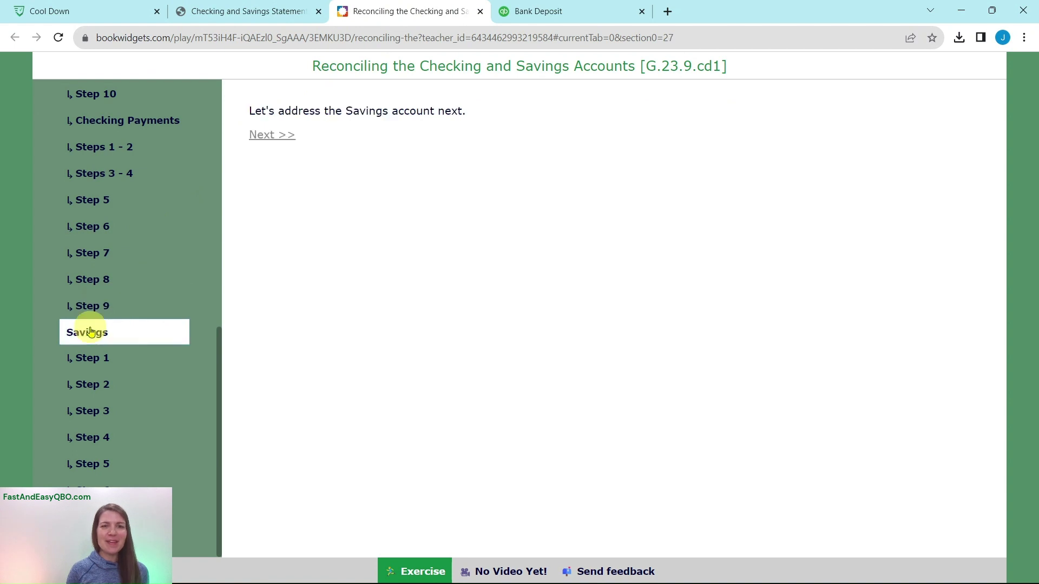
click(91, 360)
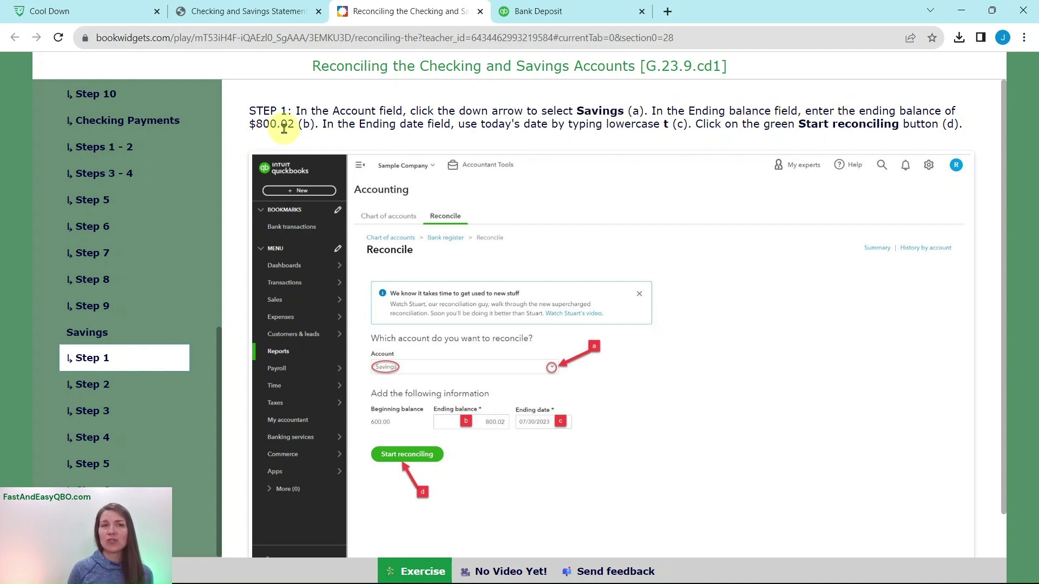
click(249, 11)
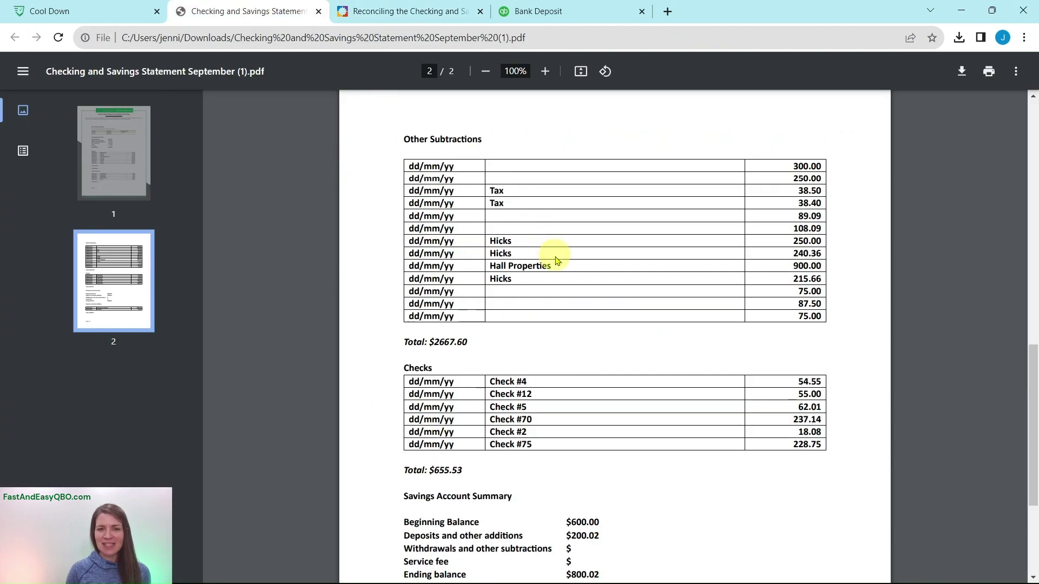
scroll(557, 261, down, 4)
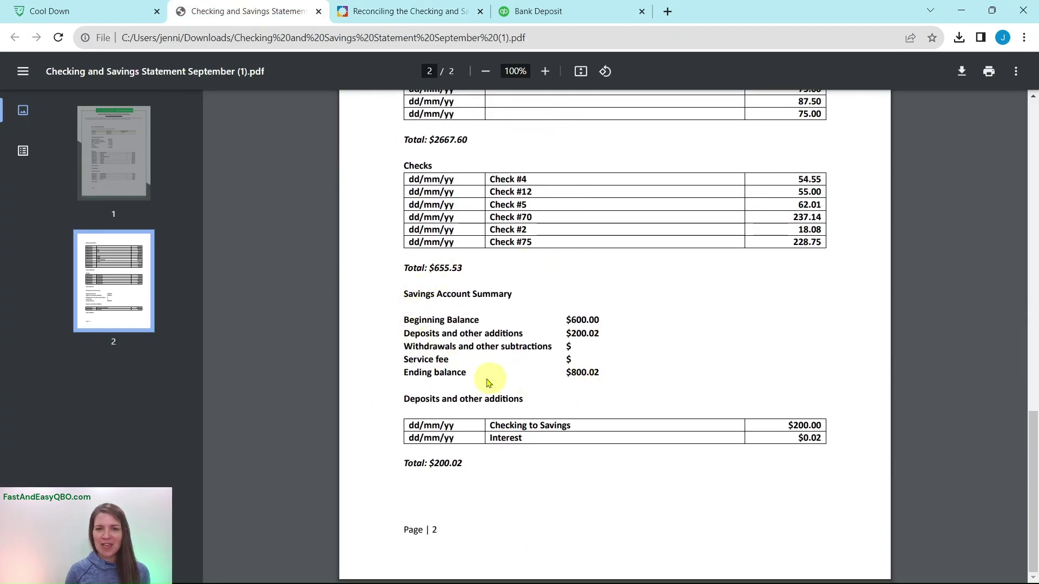
click(541, 11)
click(427, 10)
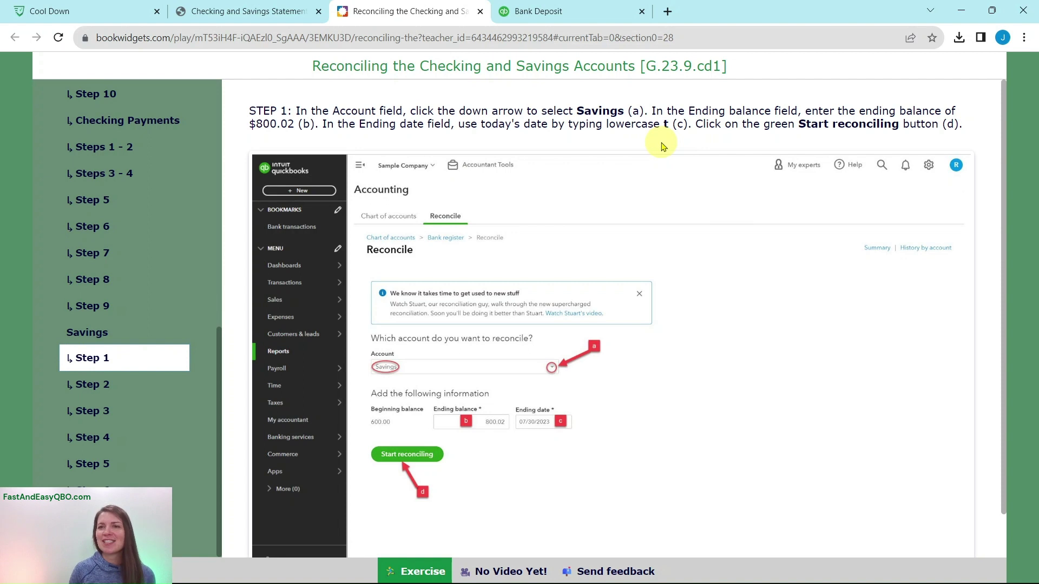
Switch to QuickBooks and choose Savings as the account to reconcile.
click(559, 19)
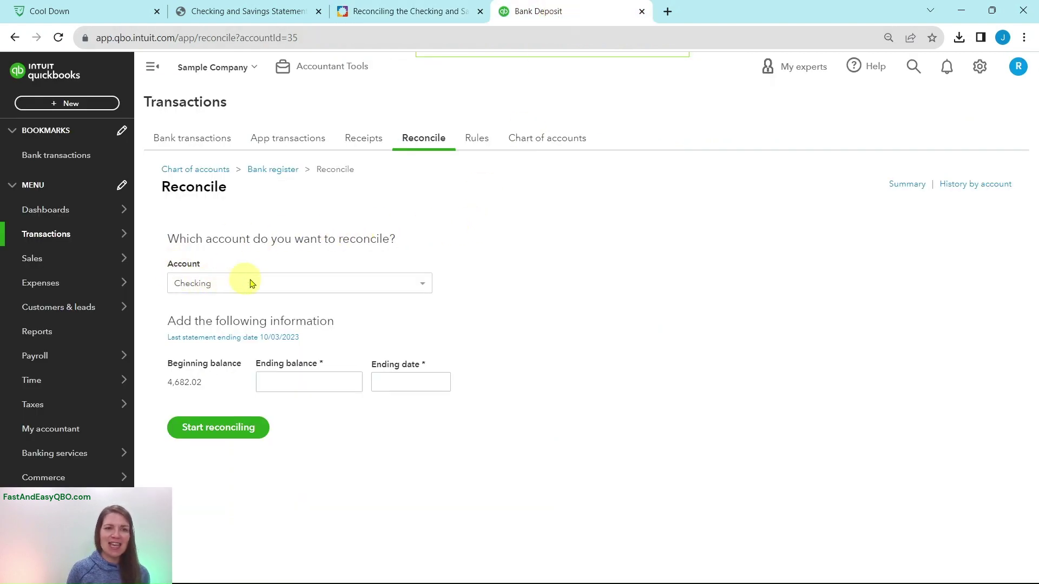
click(384, 285)
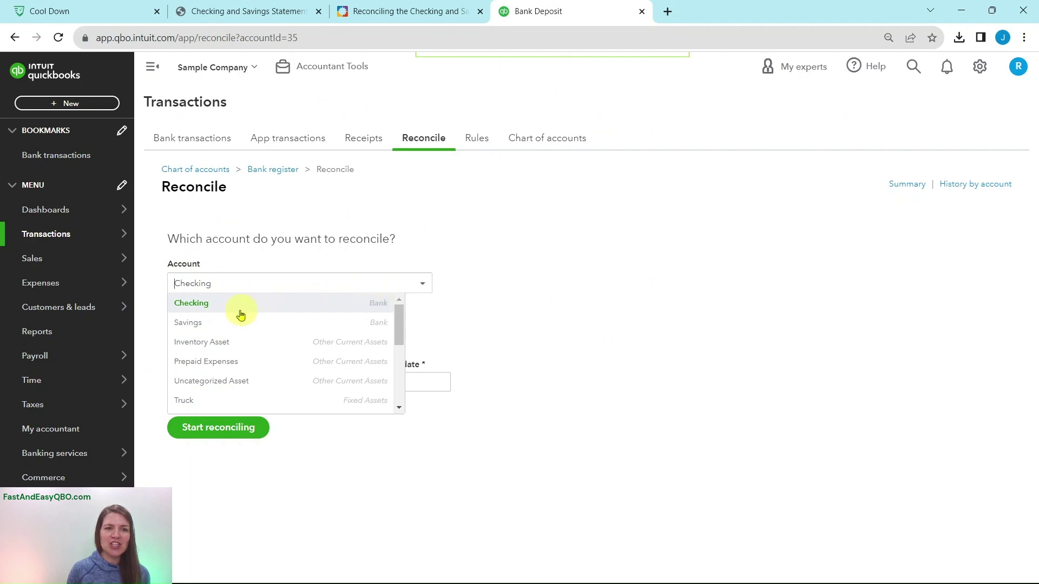
click(192, 324)
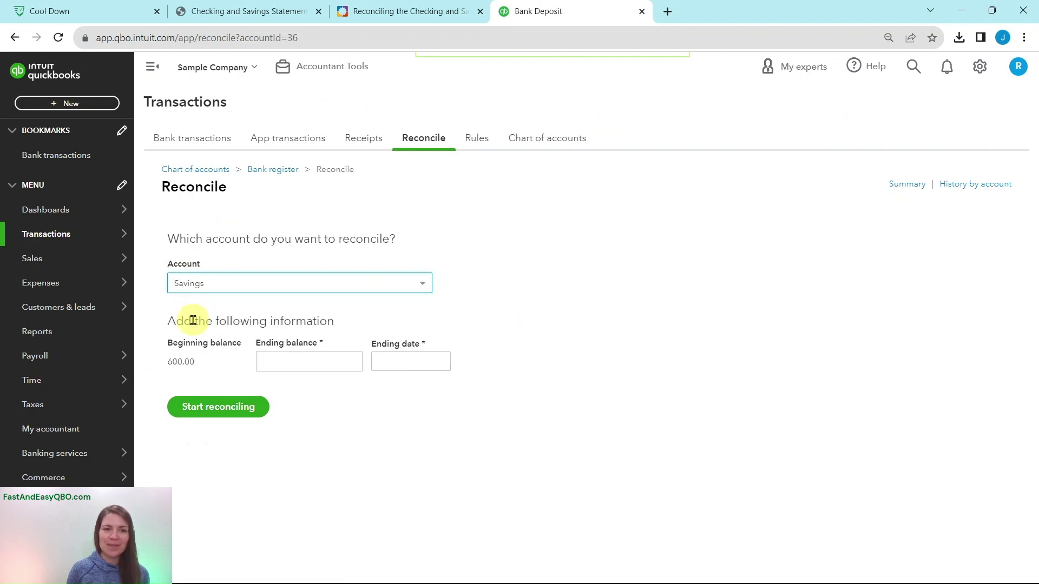
Check the statement's savings summary and start the savings reconciliation with ending balance 800.02 and ending date 10/03/2023, dismissing the first tip.
click(208, 11)
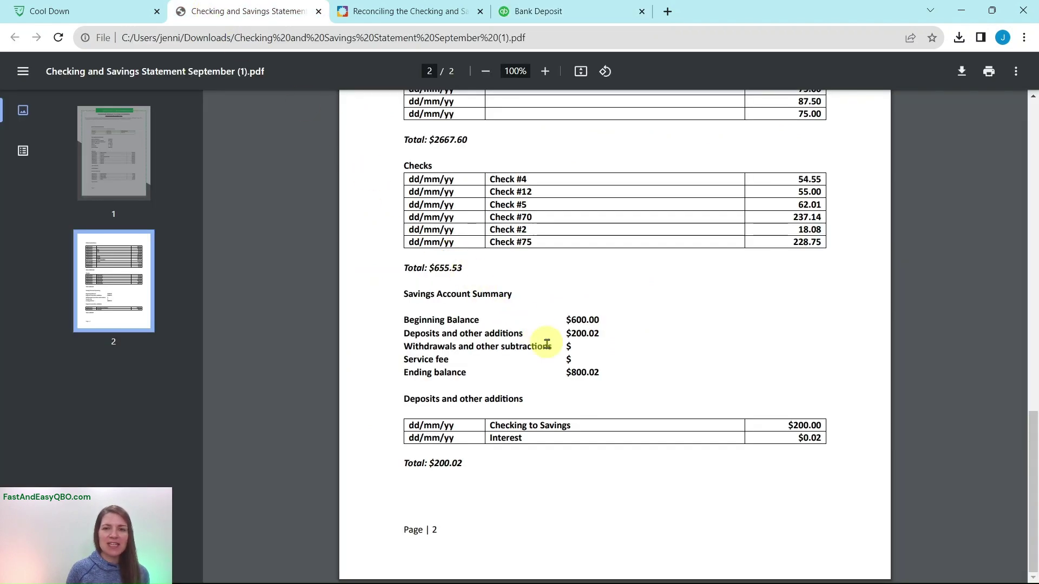
click(533, 11)
click(315, 360)
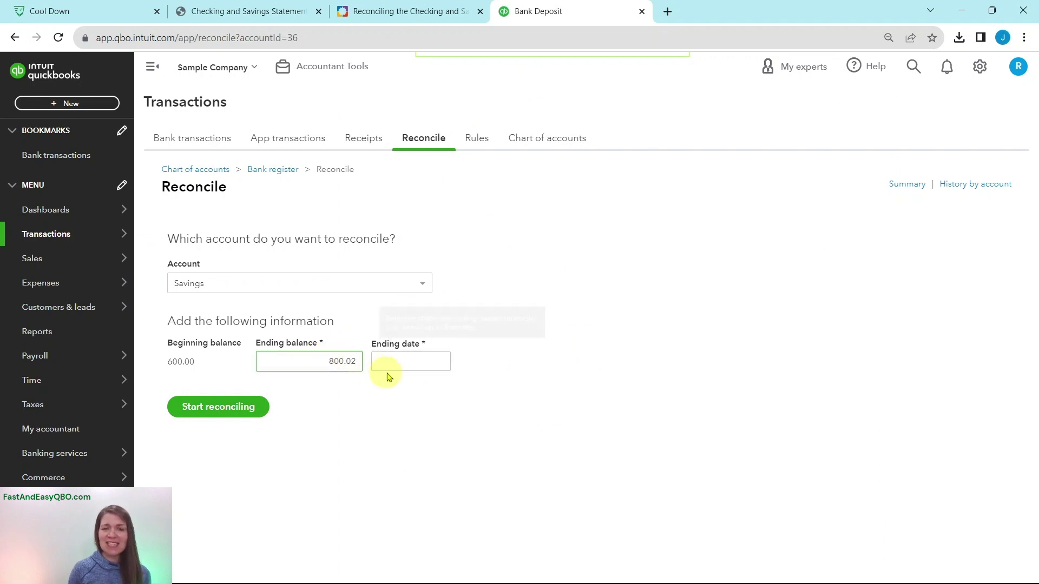
click(401, 360)
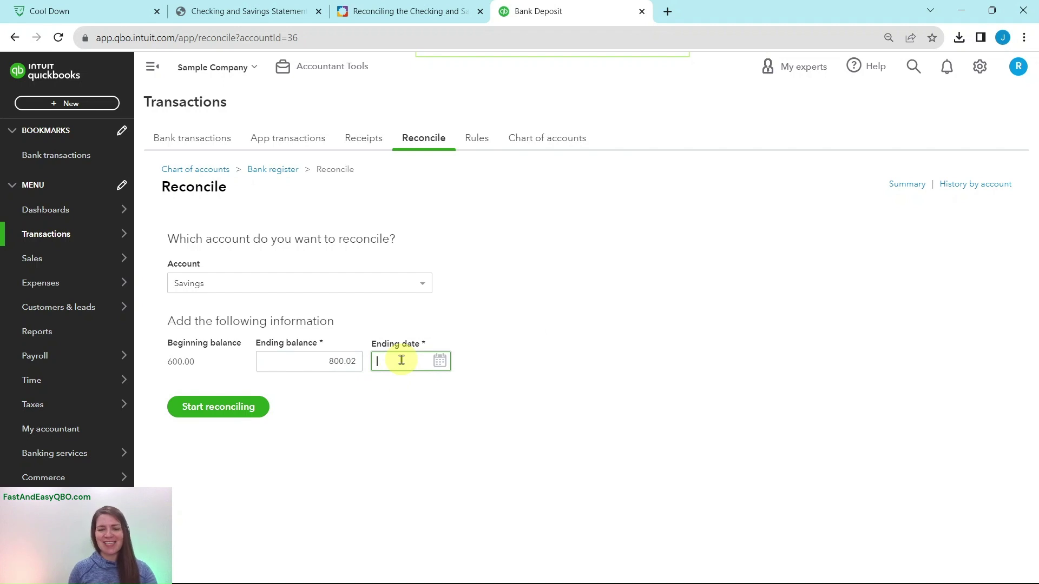
key(t)
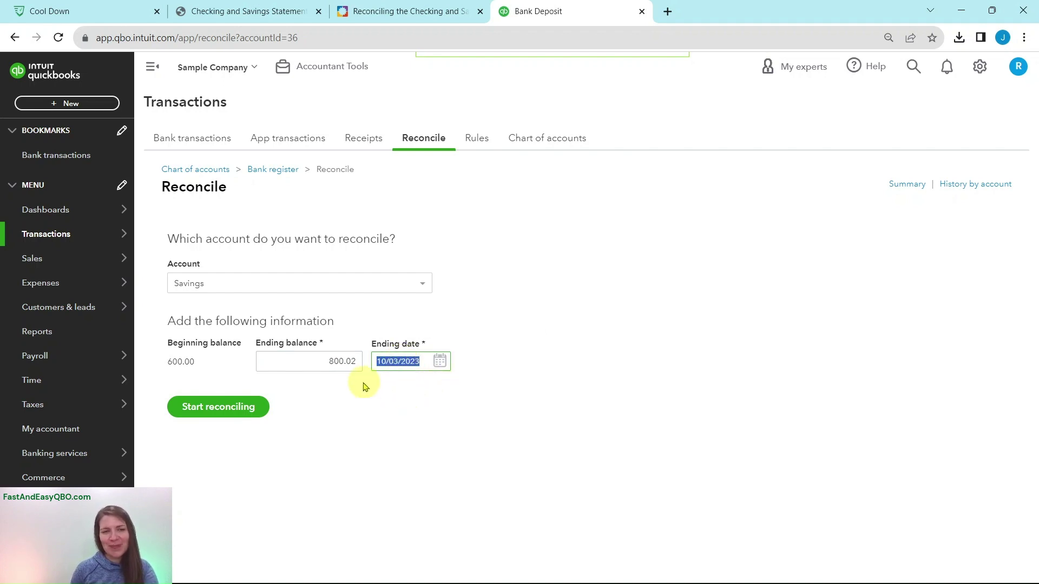
click(202, 412)
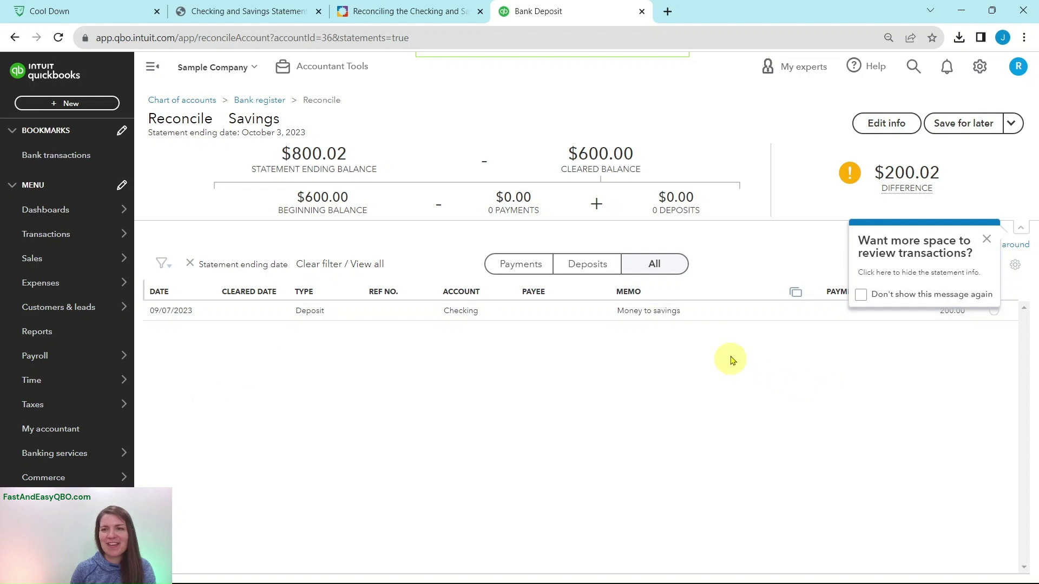
click(988, 241)
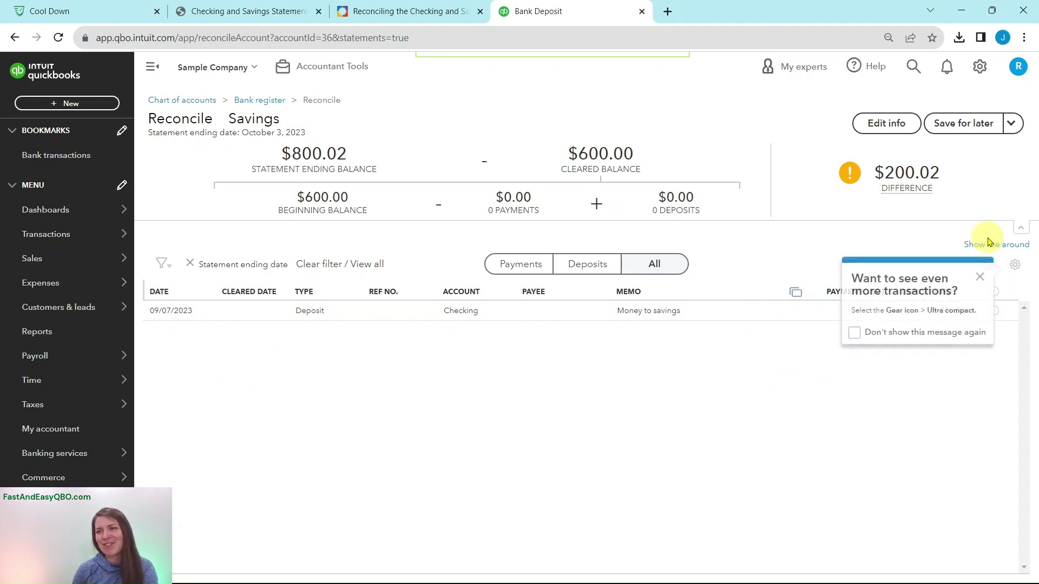
Dismiss the remaining tip, read Savings Step 2 in the exercise, and mark the $200.00 deposit as cleared in the savings reconciliation.
click(983, 282)
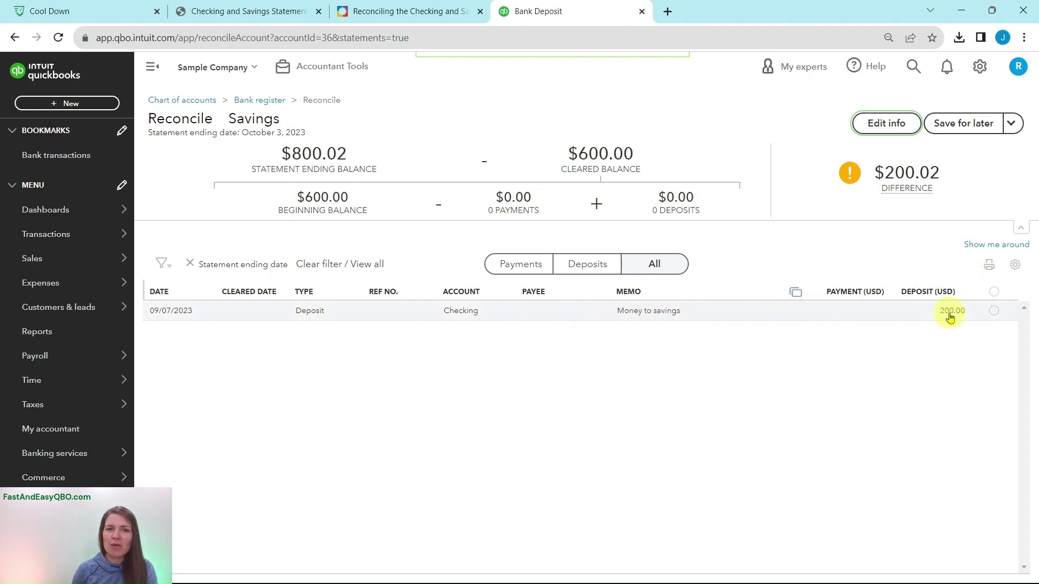
click(388, 12)
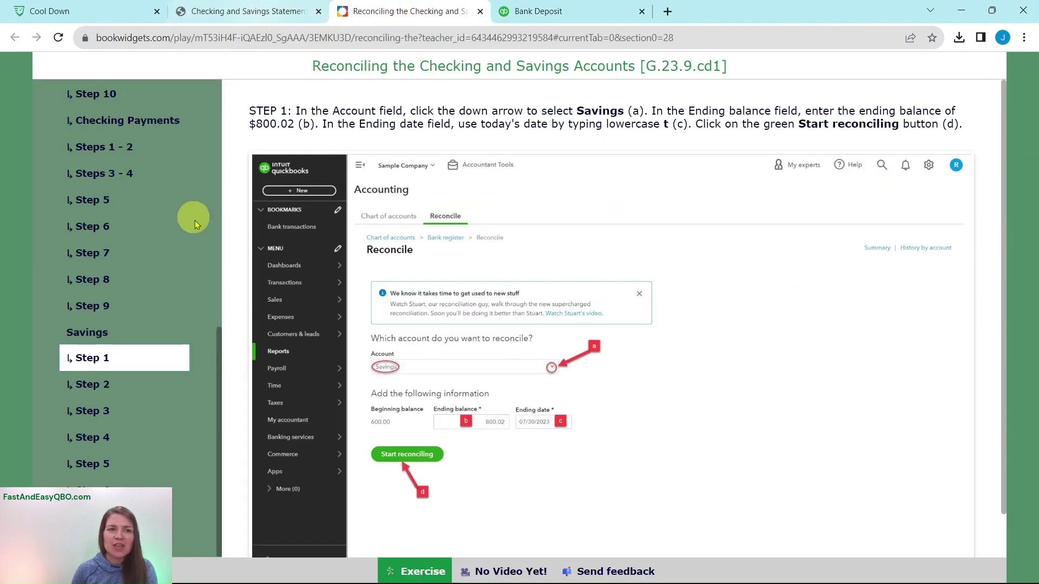
click(131, 386)
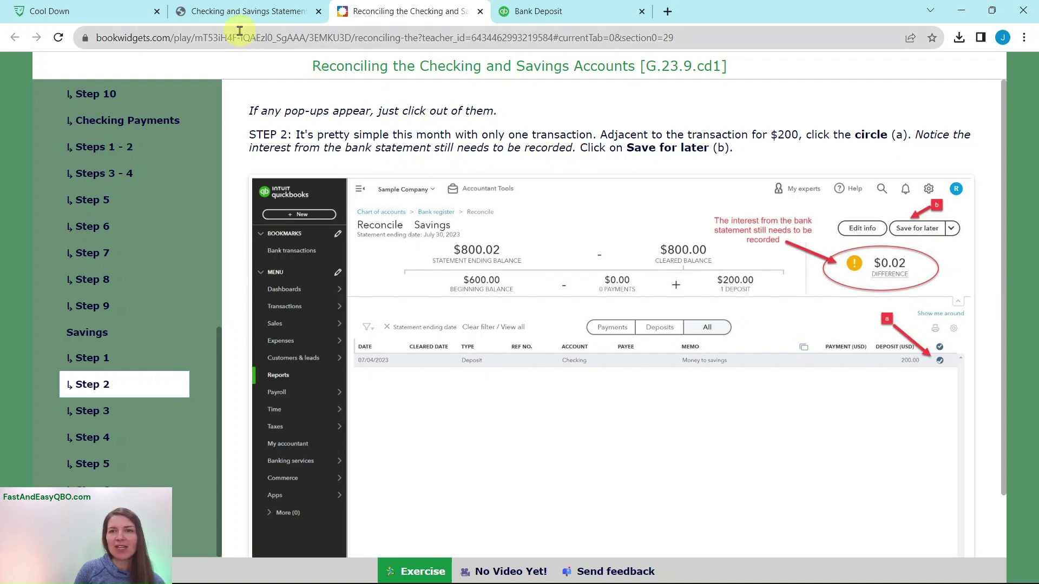
click(584, 14)
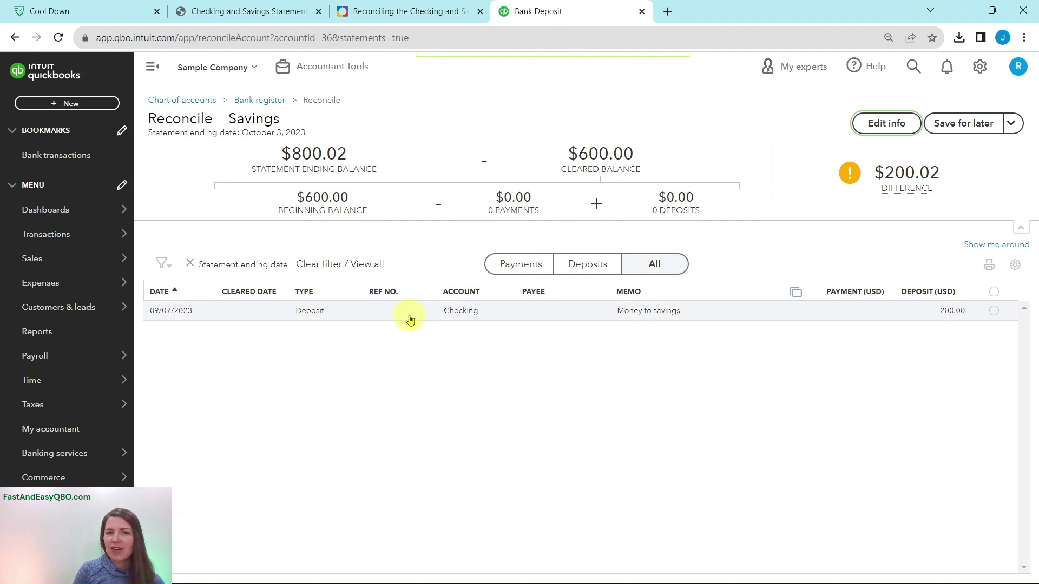
click(994, 310)
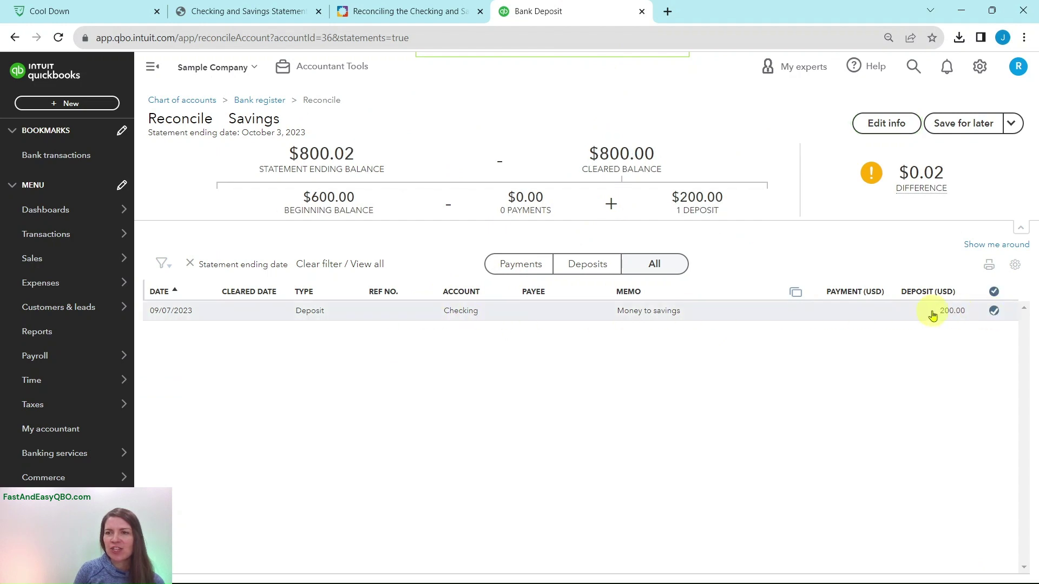
Compare the reconciliation difference with the savings deposits and interest on the September statement, then save the savings reconciliation for later.
click(245, 11)
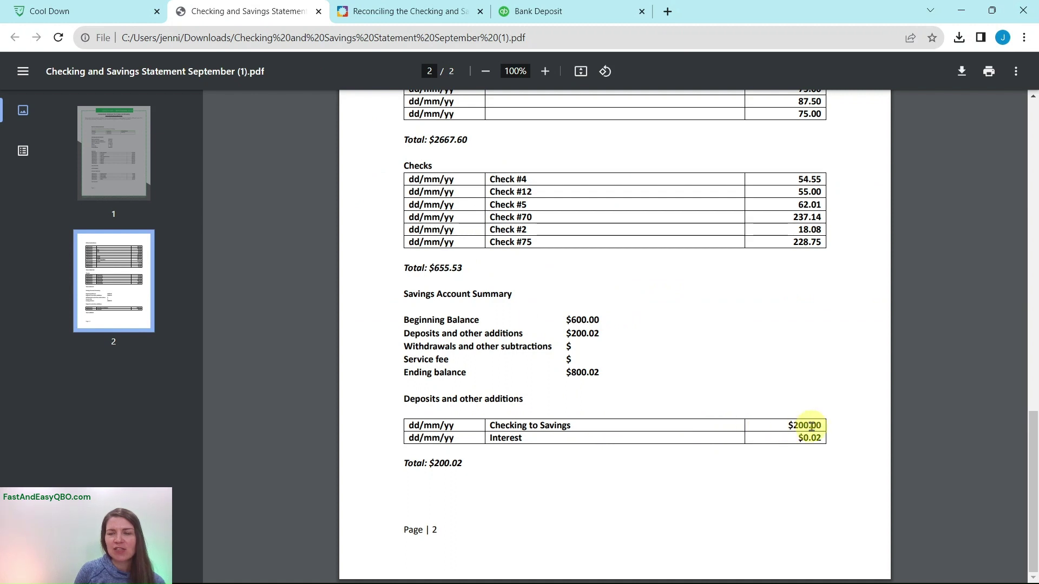
click(574, 16)
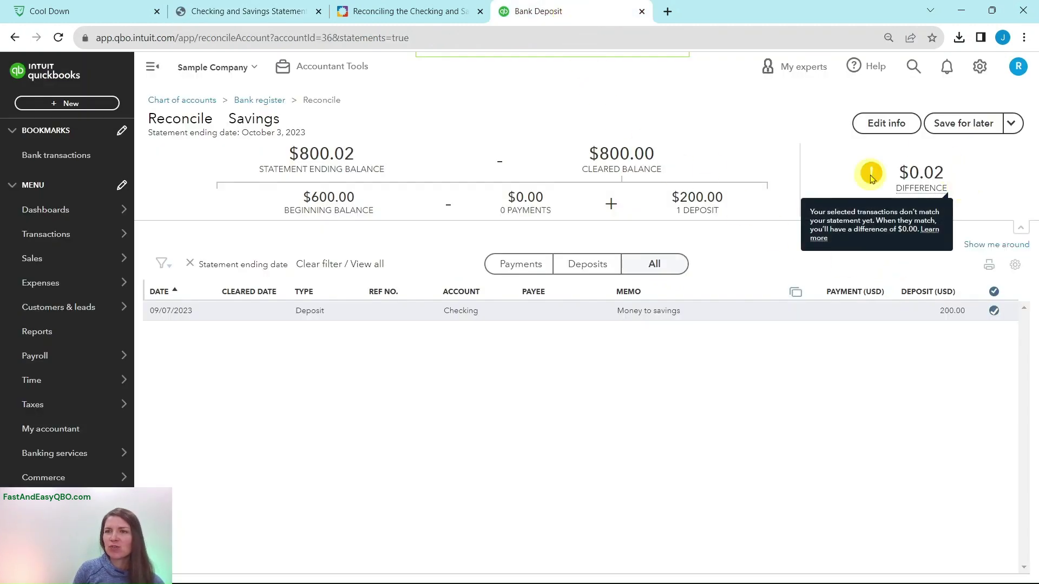
click(249, 12)
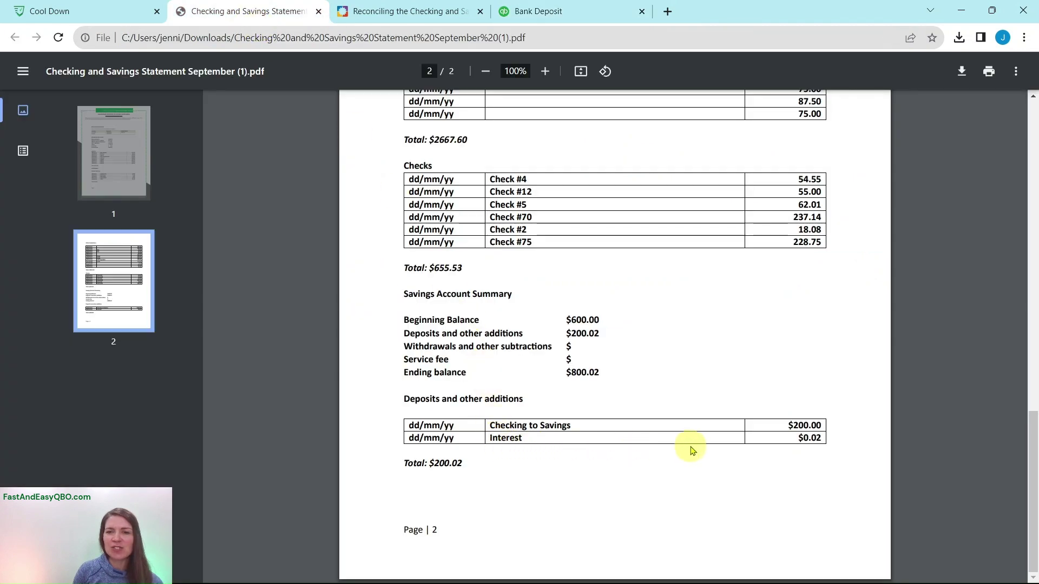
click(573, 12)
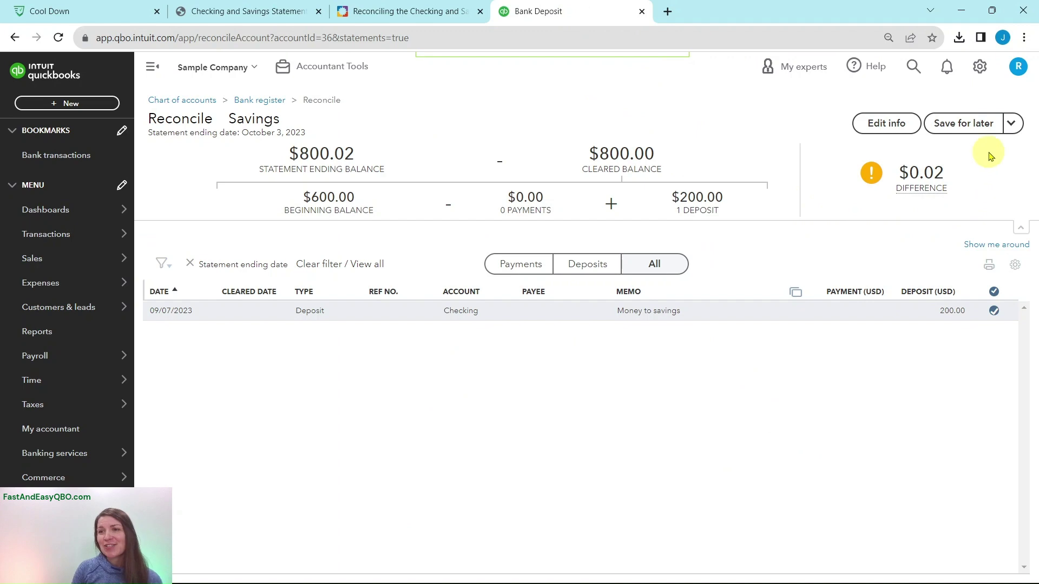
click(963, 123)
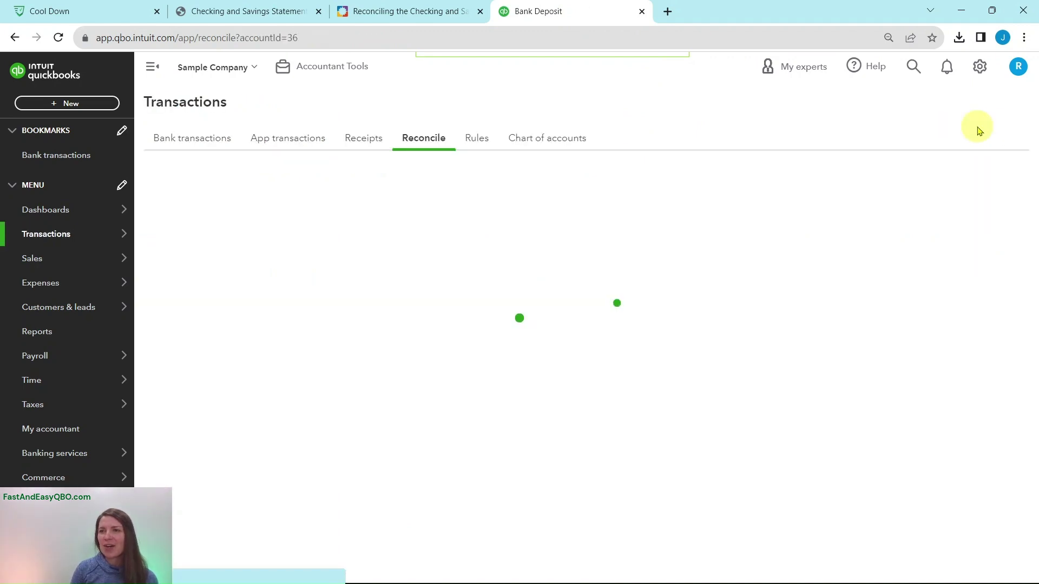
Read Savings Step 3 in the exercise, then switch to QuickBooks and start a new bank deposit.
click(416, 20)
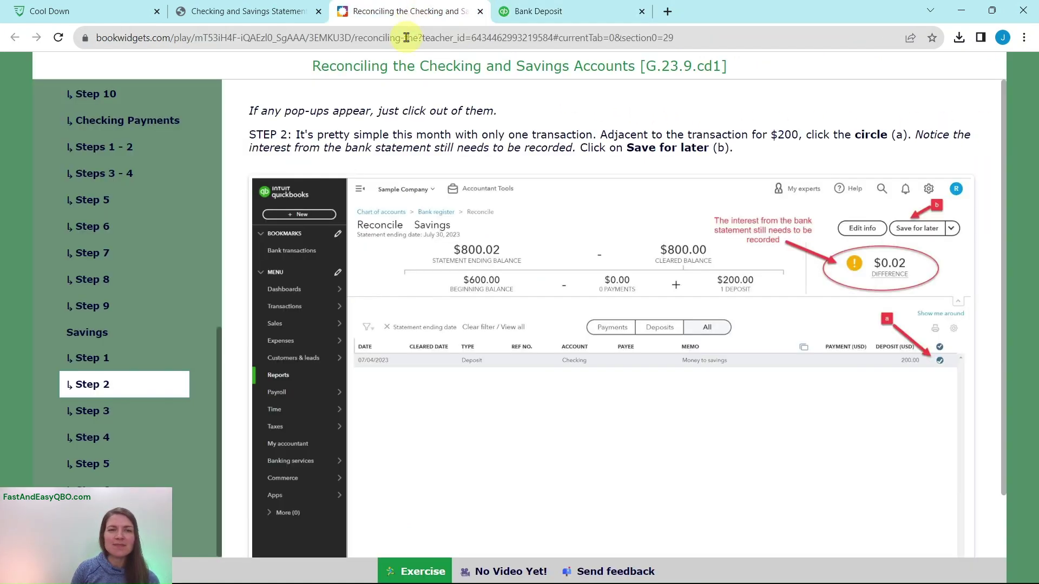
click(117, 410)
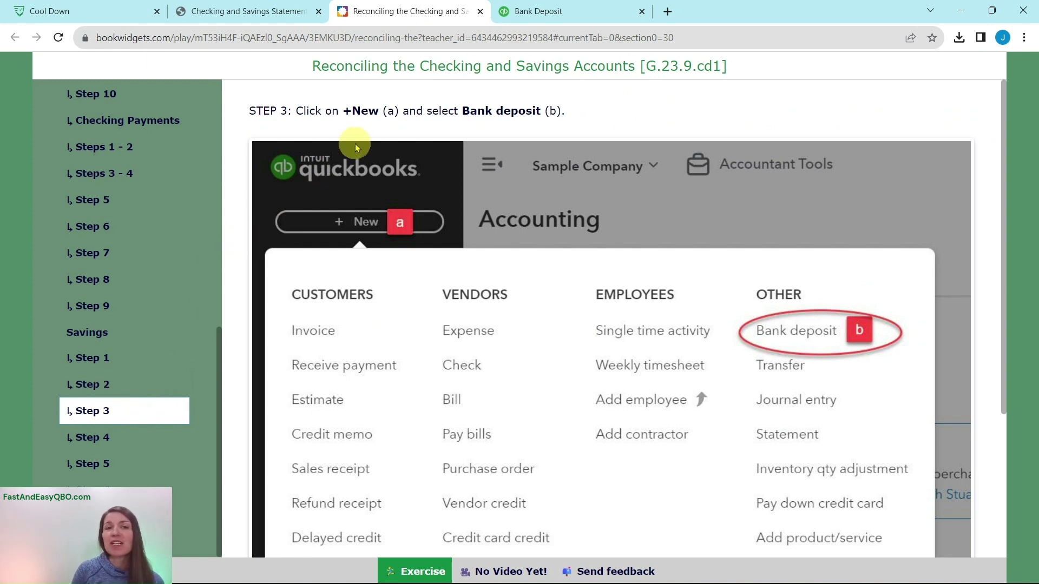
click(563, 17)
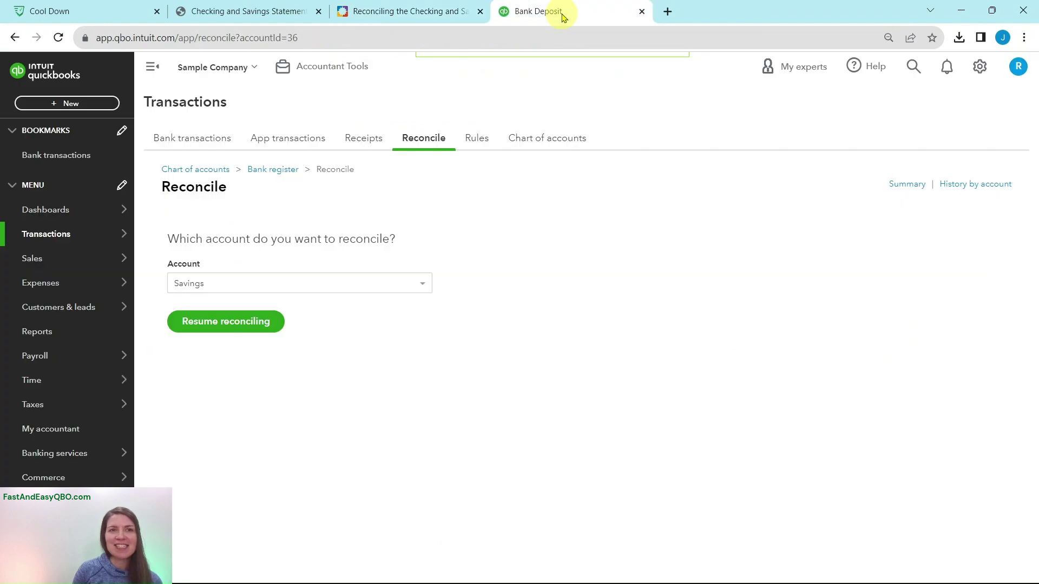
click(76, 106)
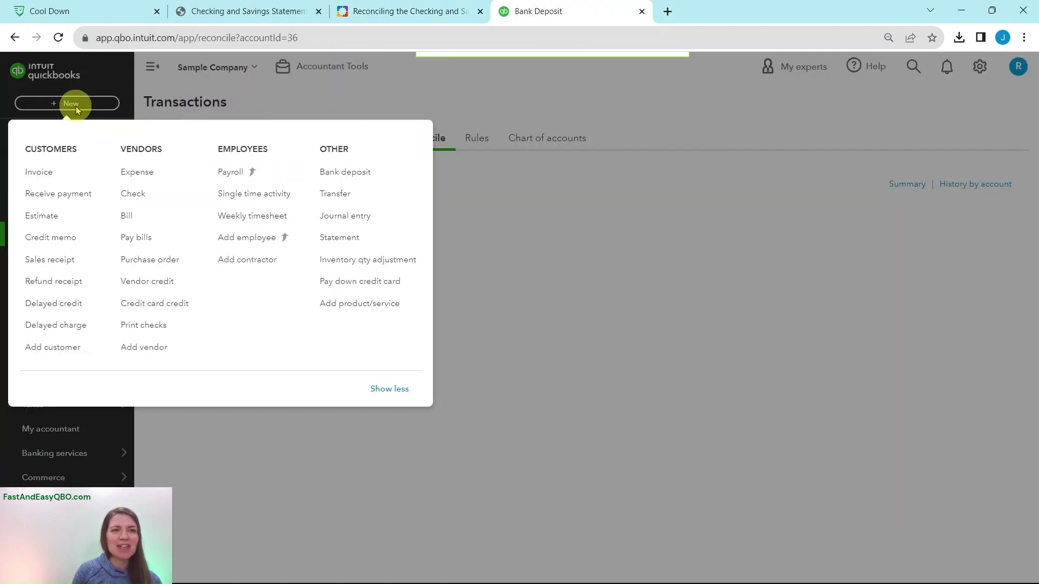
click(342, 174)
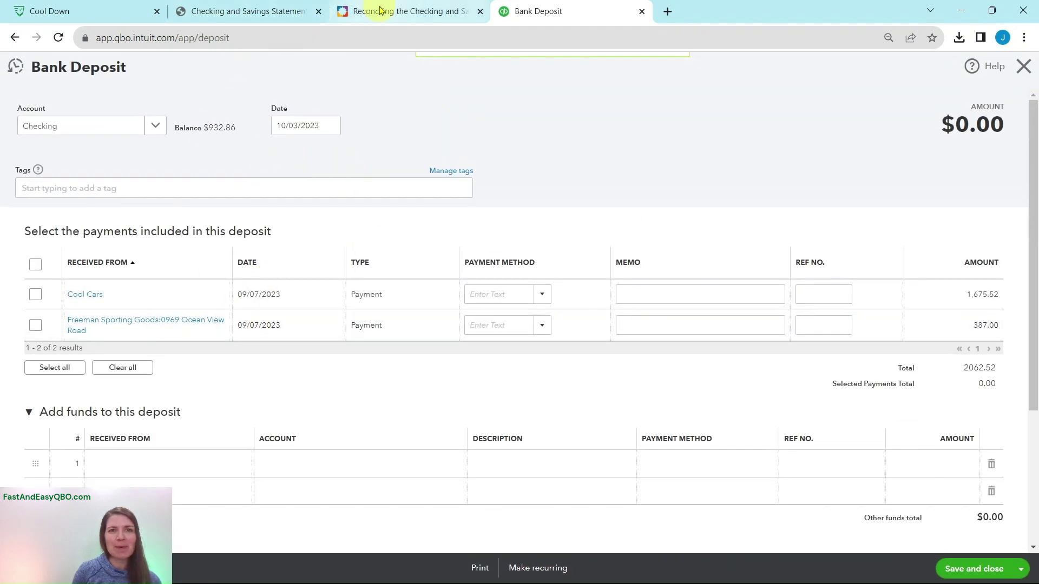
Read Savings Step 4 in the exercise, then set the deposit's account to Savings and keep the date 10/03/2023.
click(360, 12)
click(106, 436)
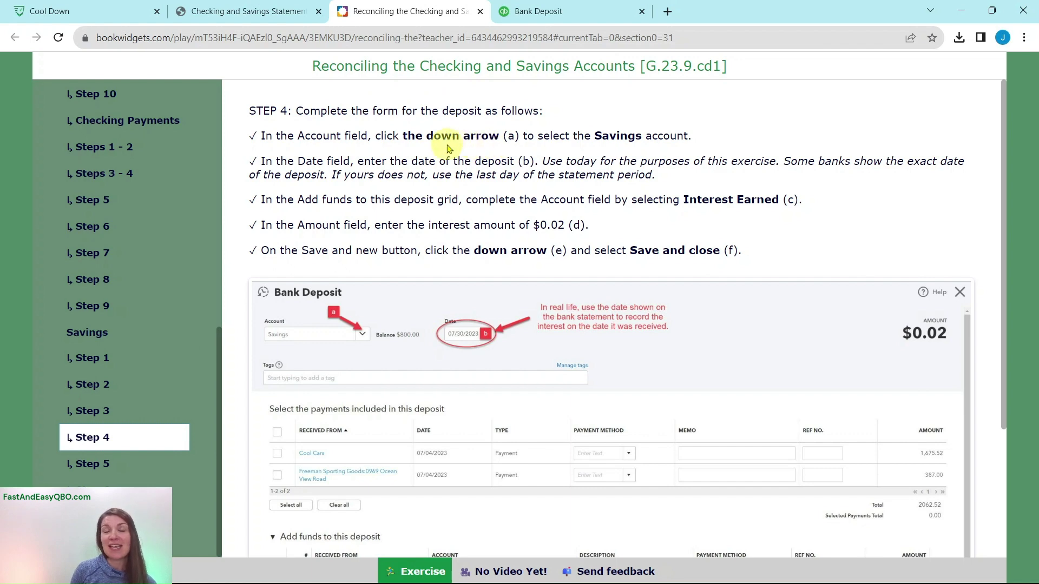
click(553, 13)
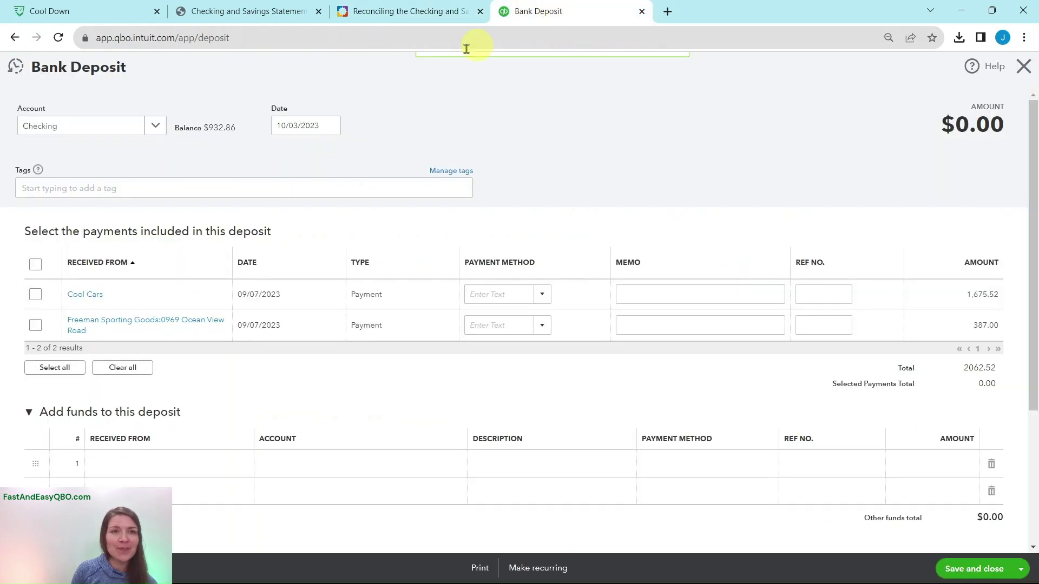
click(154, 128)
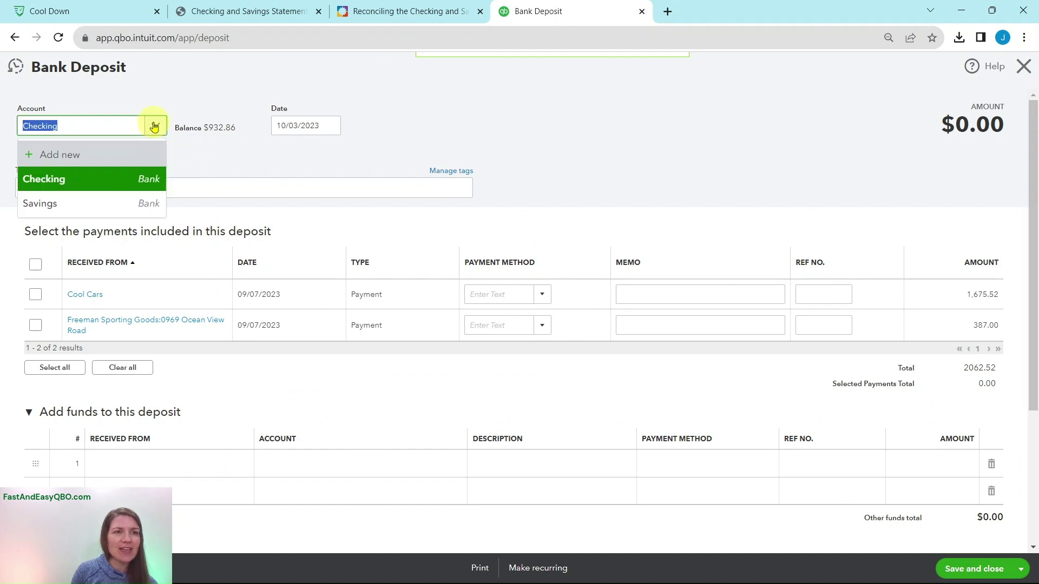
click(65, 203)
click(388, 13)
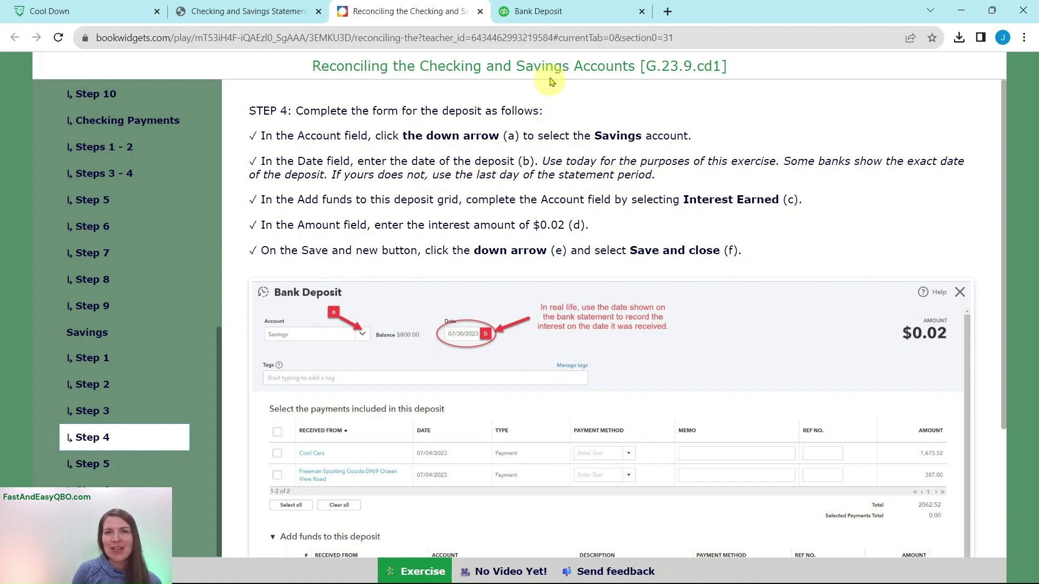
click(552, 12)
click(311, 120)
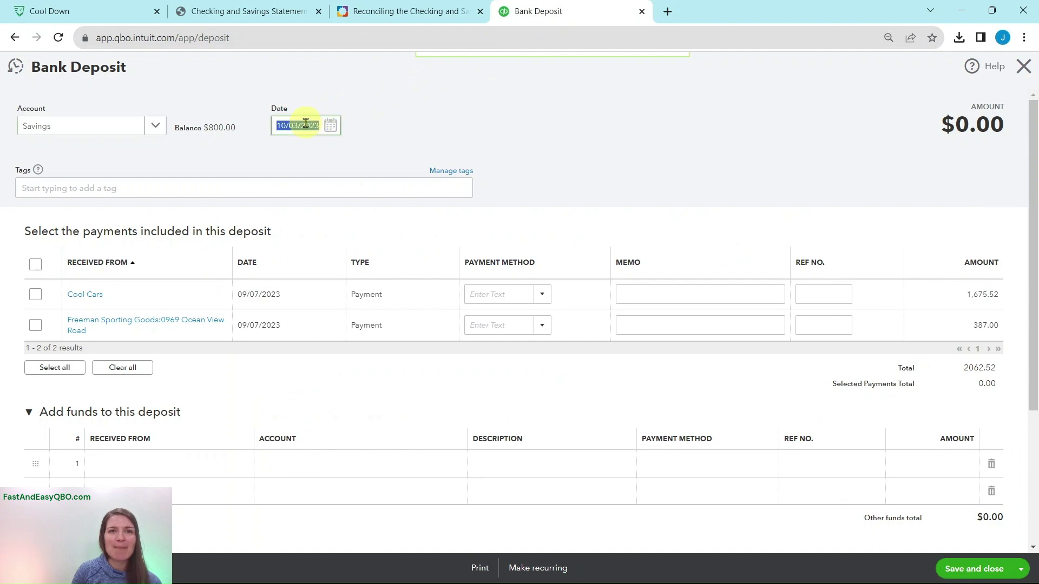
click(339, 164)
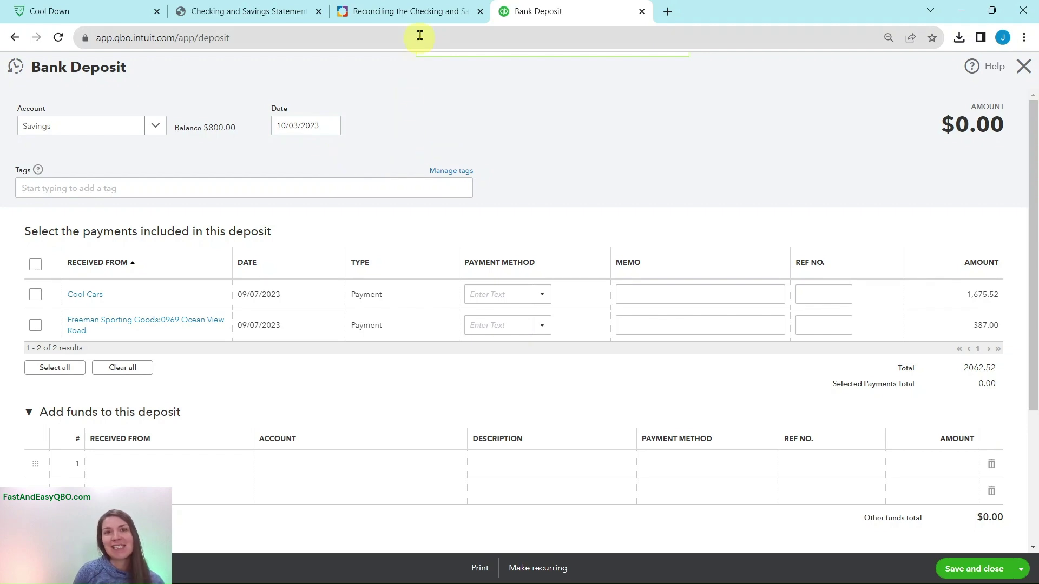
Recheck the account instruction in Step 4 and assign Interest Earned to the first added-funds line of the deposit.
click(417, 11)
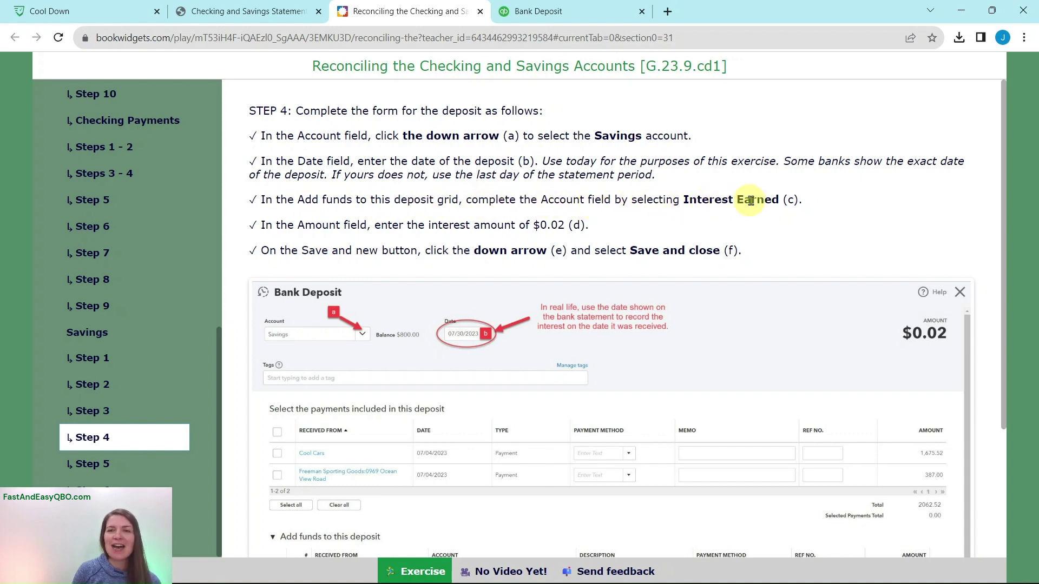
click(569, 12)
scroll(449, 184, down, 4)
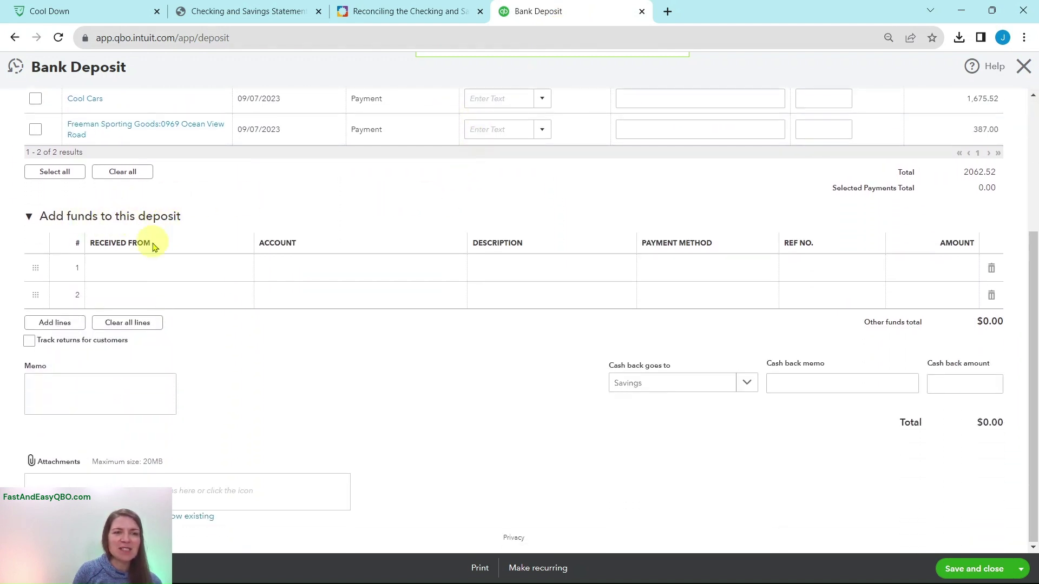
click(309, 272)
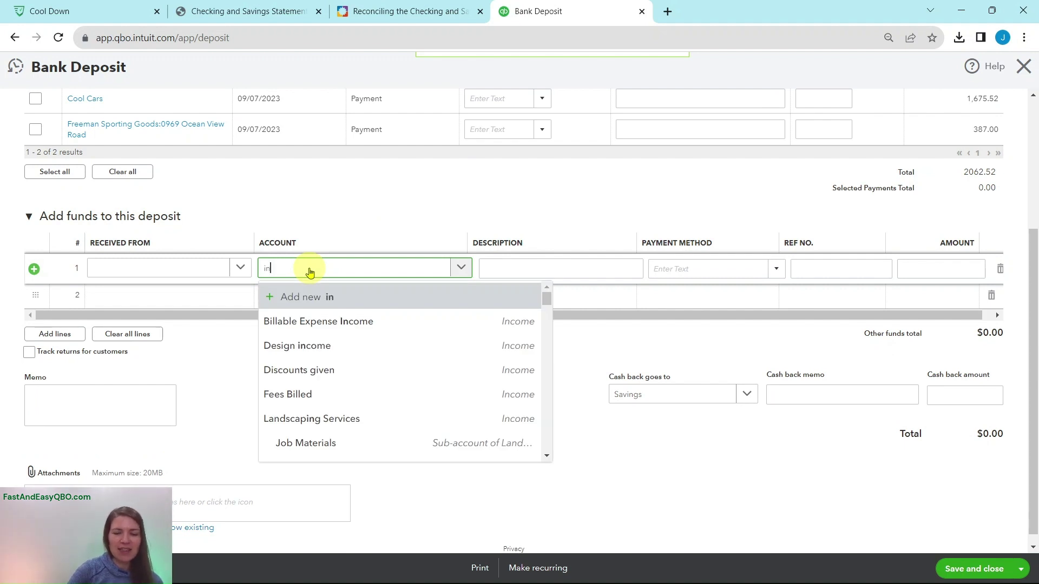
text(inters)
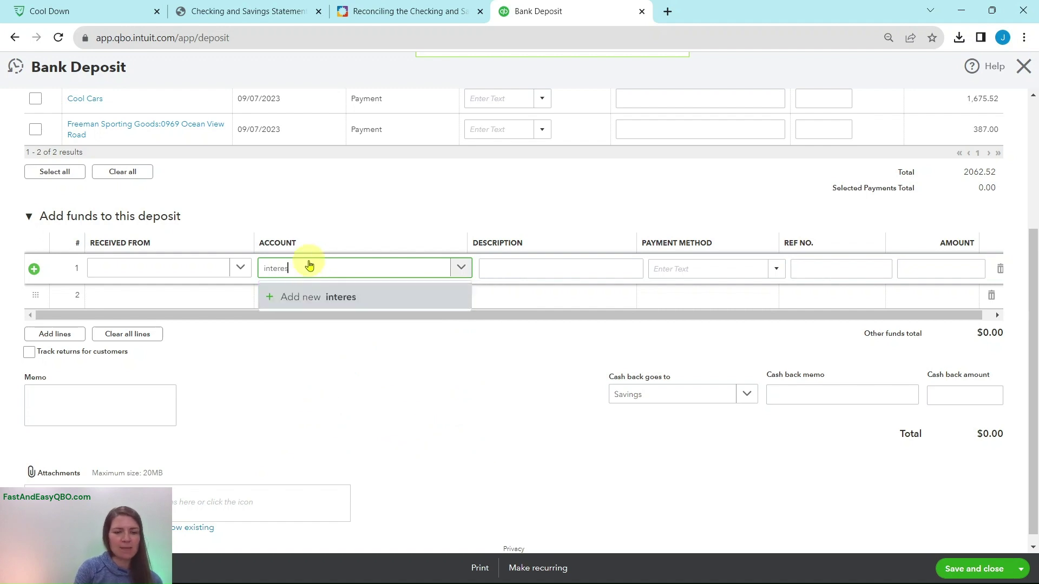
text(t)
click(309, 317)
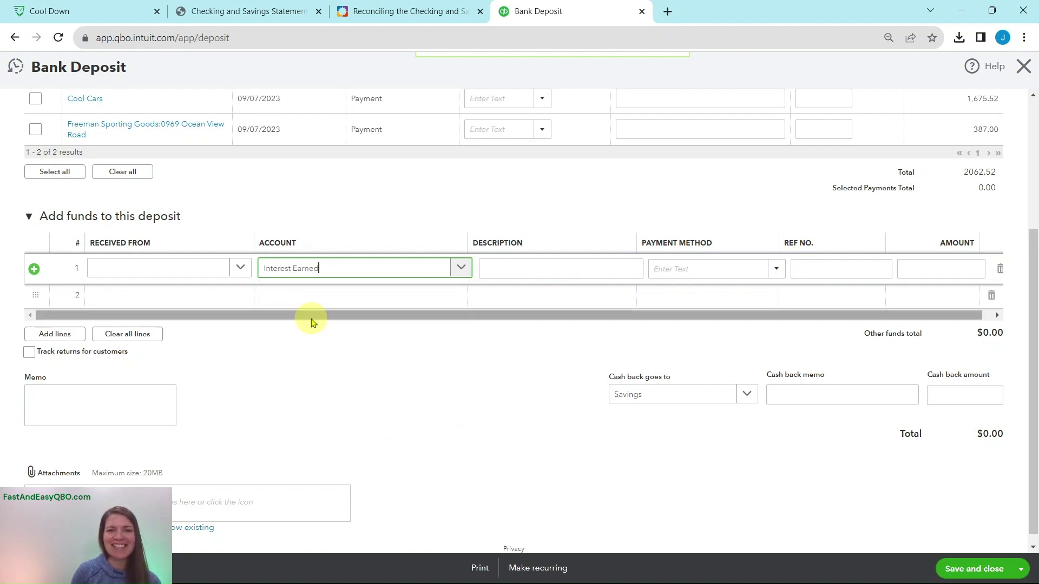
Check the interest amount in Step 4 and enter 0.02 as the amount on the Interest Earned line.
click(343, 6)
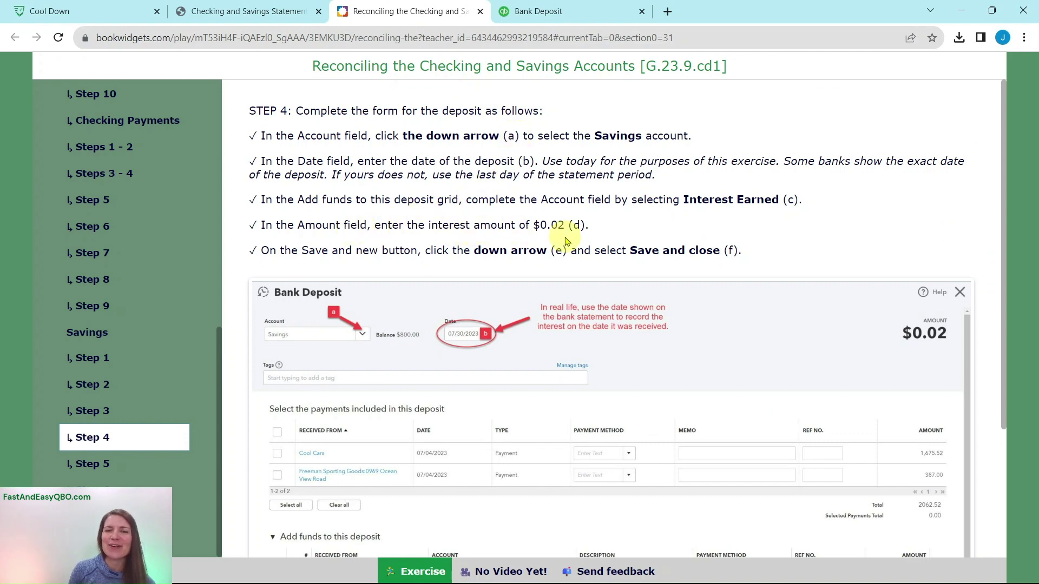
click(533, 11)
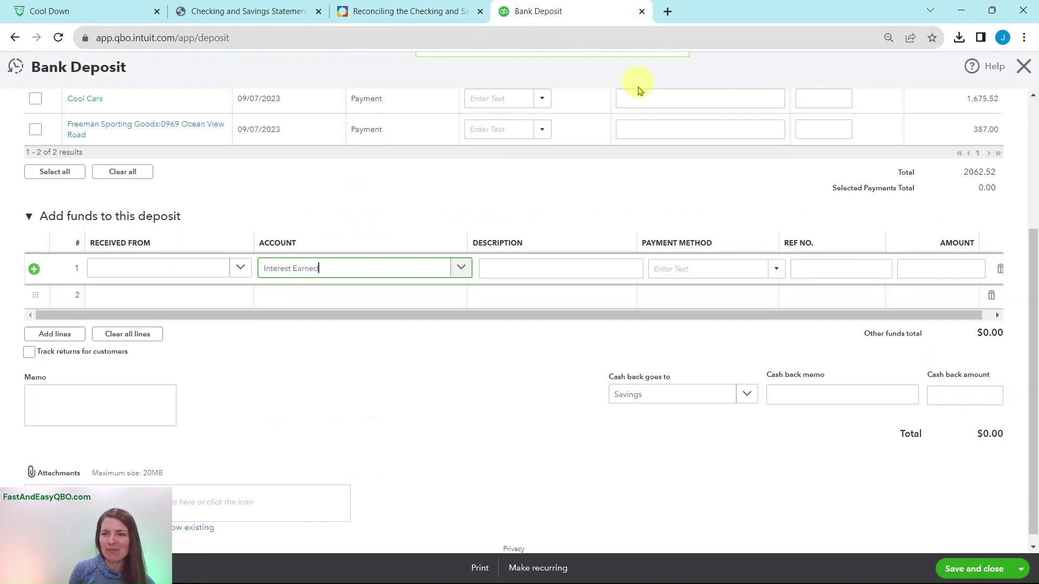
click(927, 265)
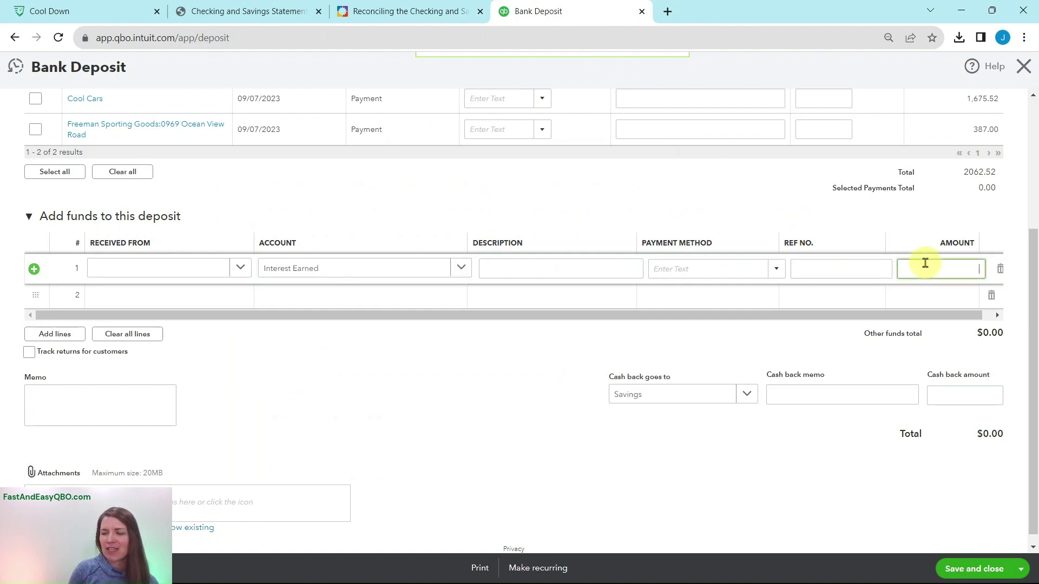
text(.02)
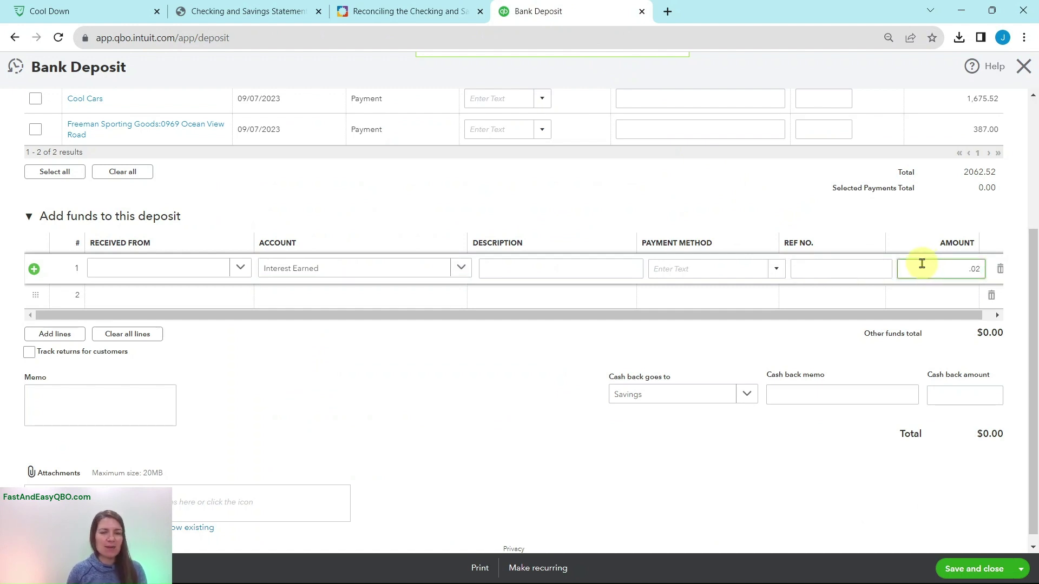
key(Tab)
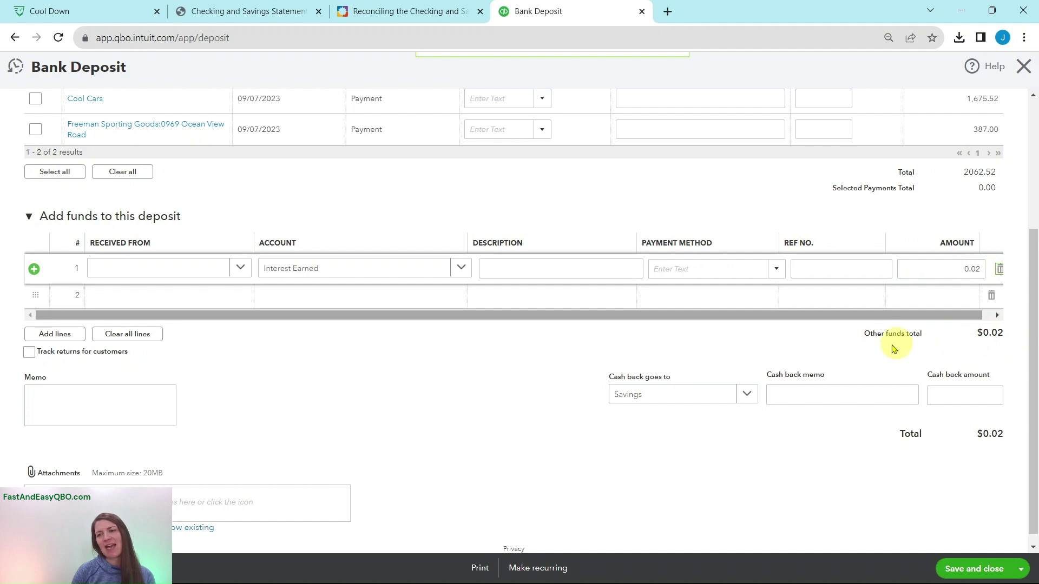
Review the final Step 4 instruction, then save and close the bank deposit.
click(379, 11)
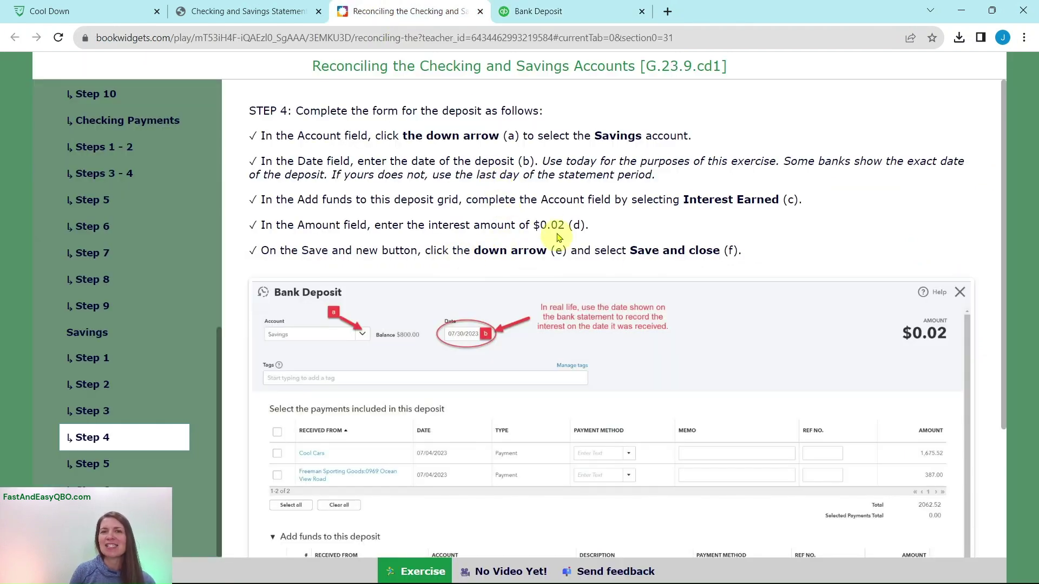
click(571, 12)
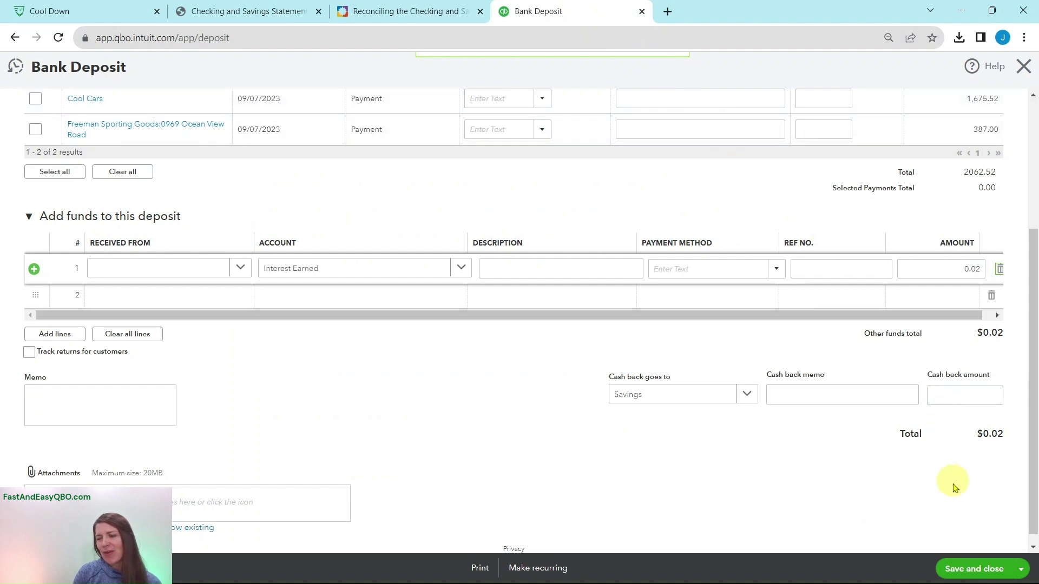
click(974, 570)
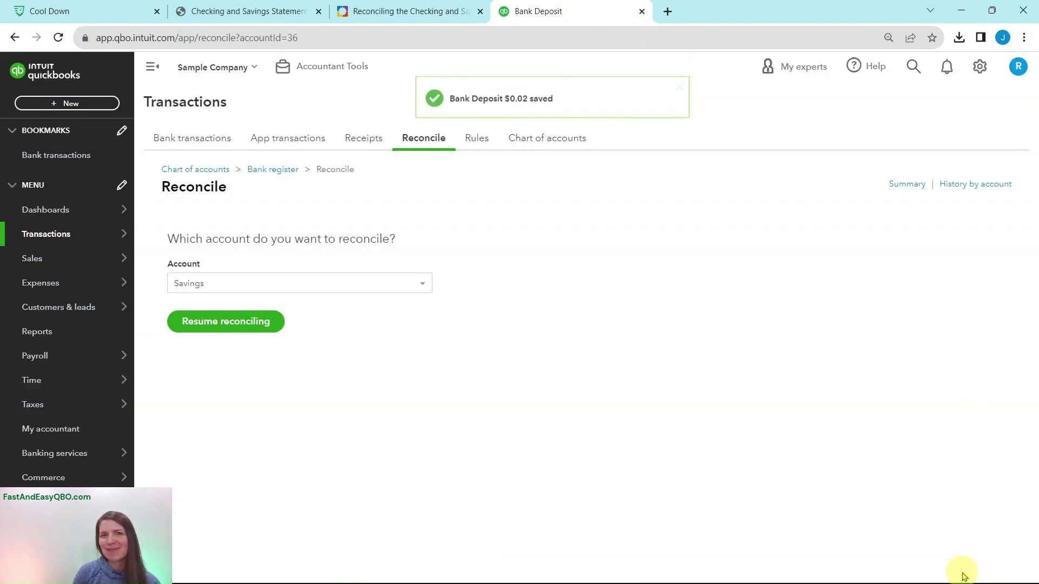
Read Savings Step 5 in the exercise, then resume reconciling the Savings account.
click(377, 16)
click(105, 466)
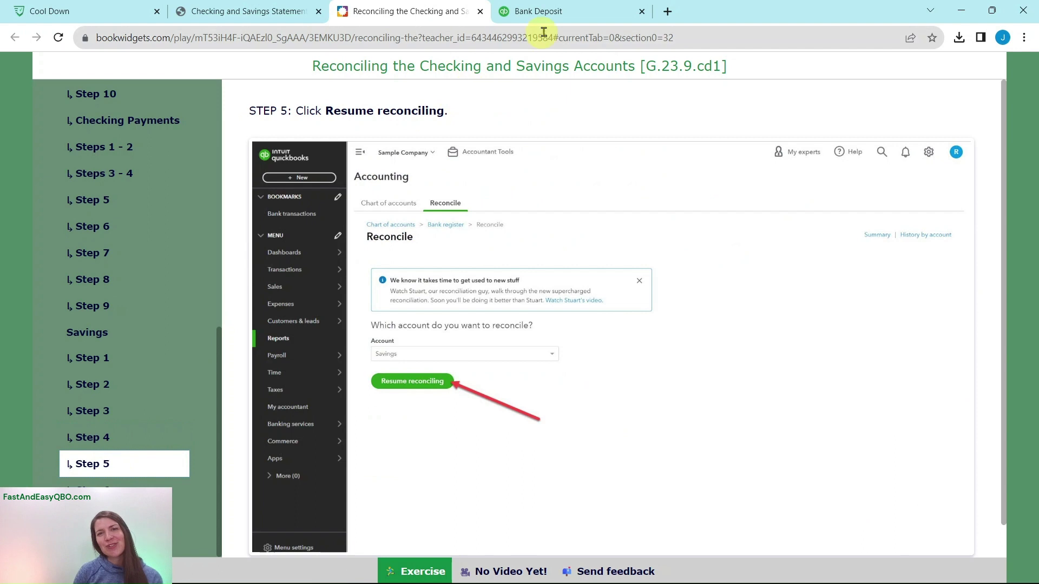
click(582, 10)
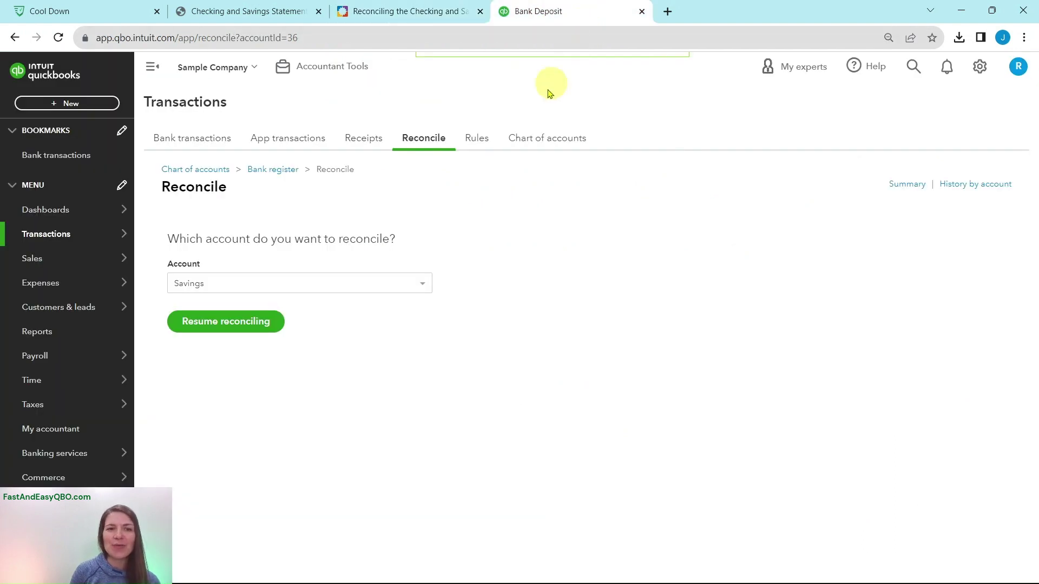
click(221, 325)
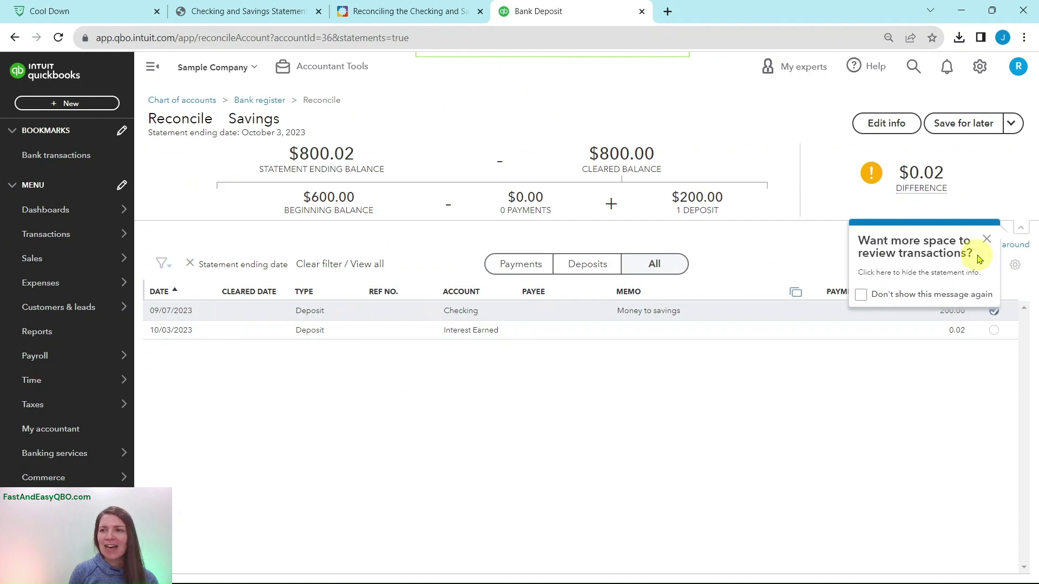
Dismiss the tip about more review space and mark the 10/03/2023 Interest Earned deposit as cleared.
click(987, 239)
click(985, 271)
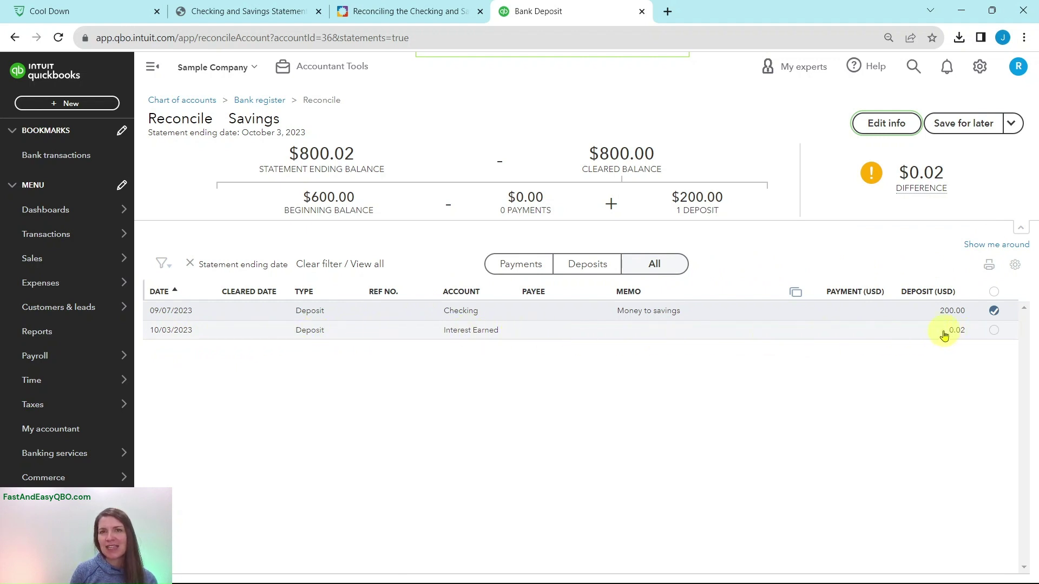
click(995, 331)
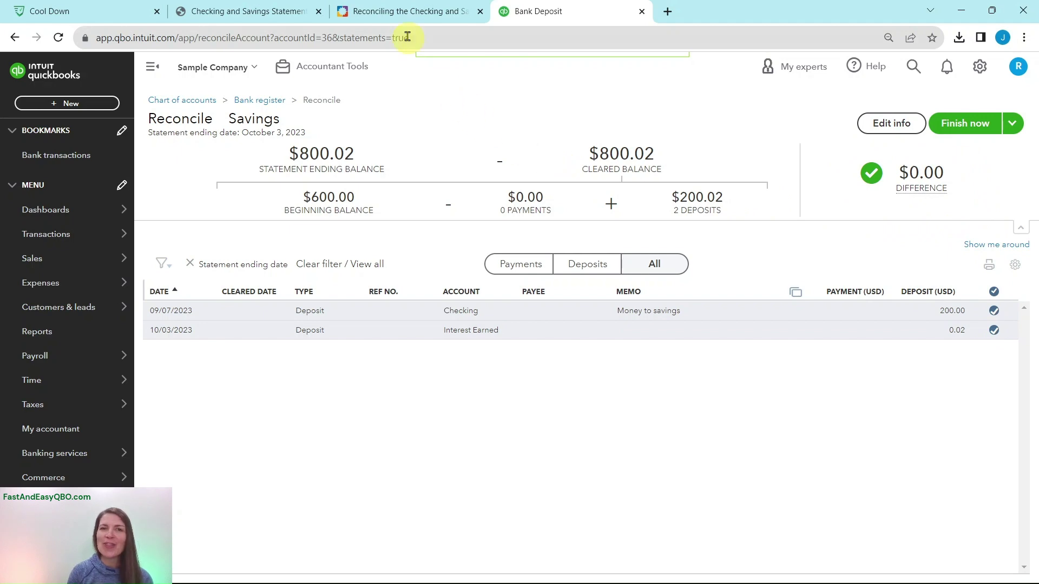
Read Savings Step 6 in the exercise, then finish the savings account reconciliation.
click(402, 14)
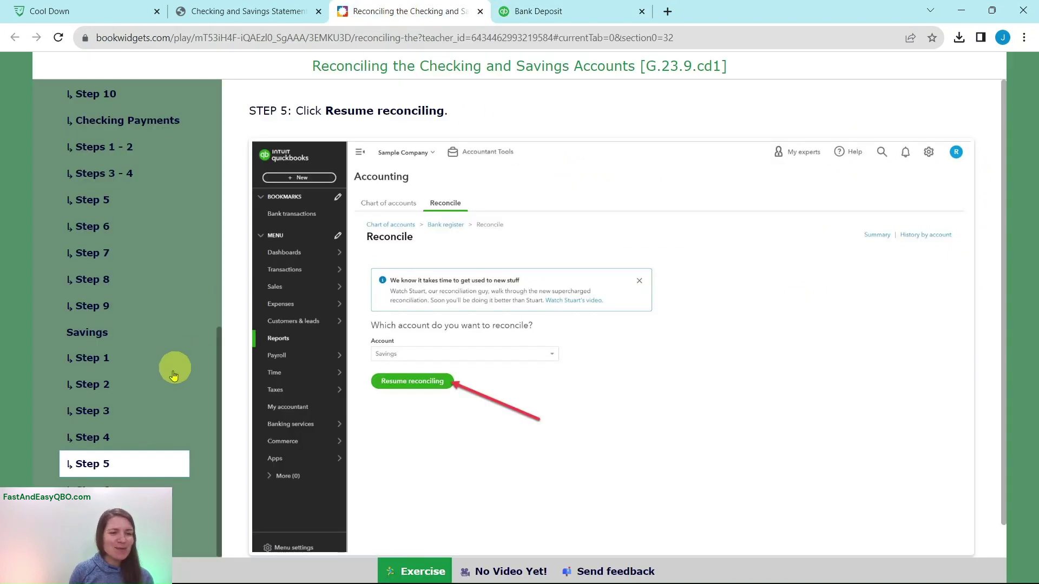
click(127, 477)
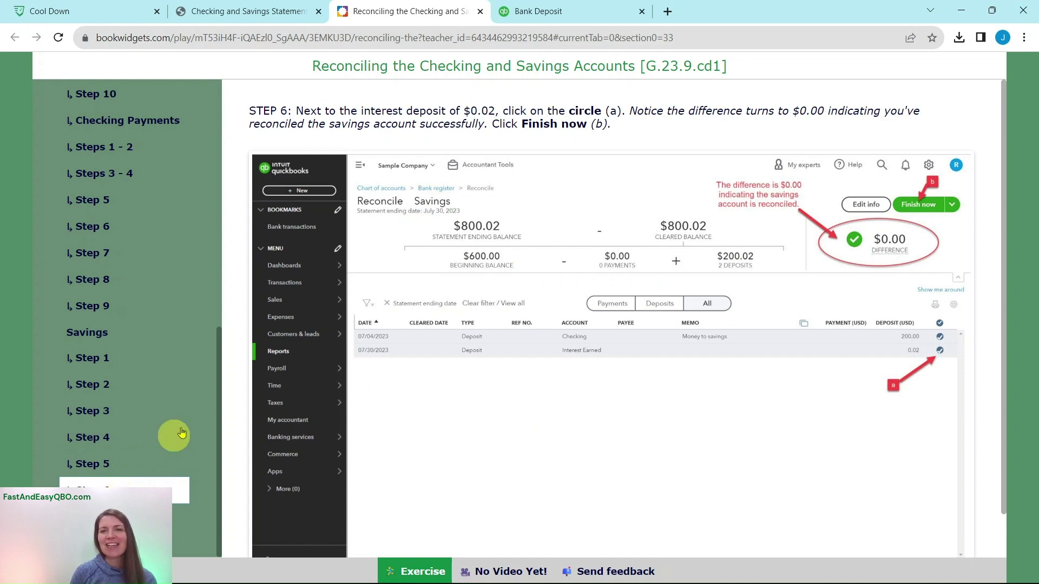
click(572, 11)
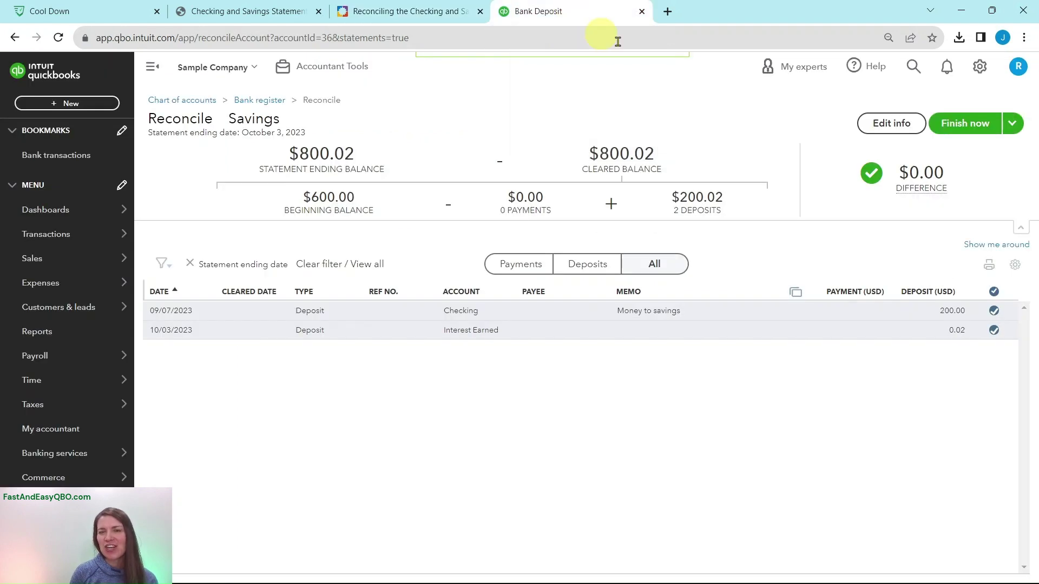
click(980, 125)
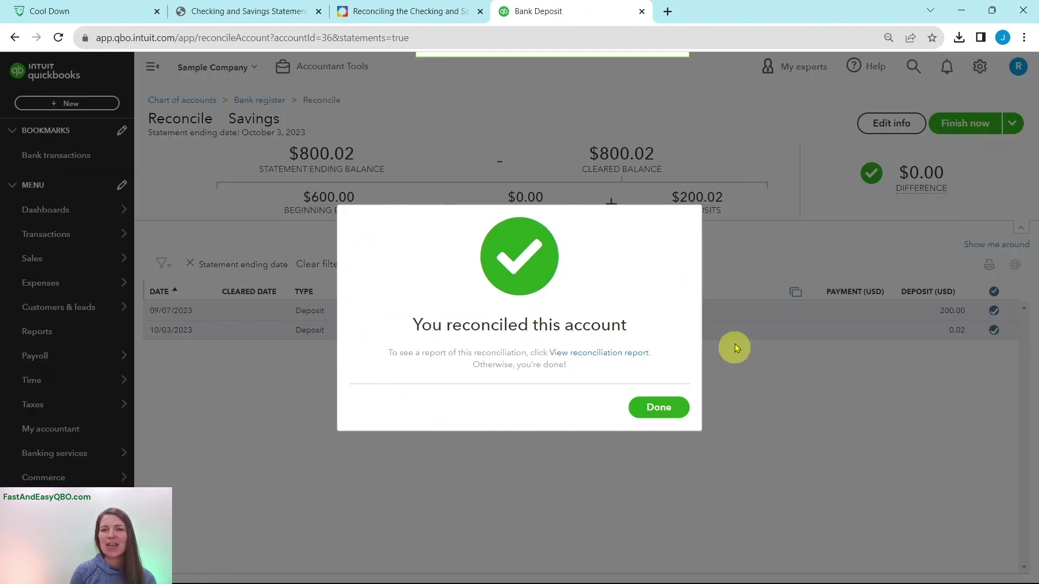
Read Savings Step 7 in the exercise, then close the reconciliation confirmation without viewing the report.
click(403, 22)
click(128, 516)
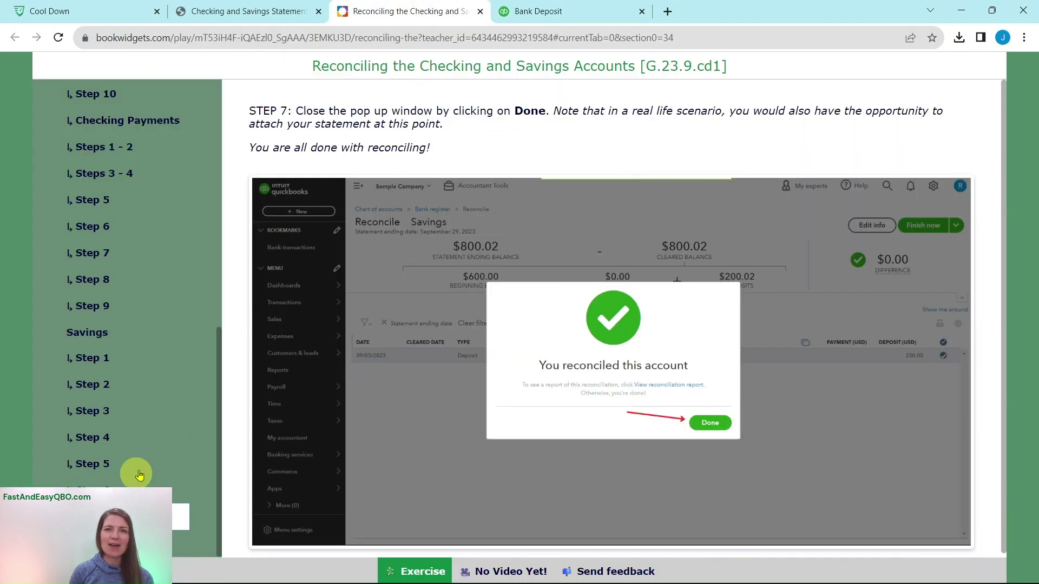
click(586, 13)
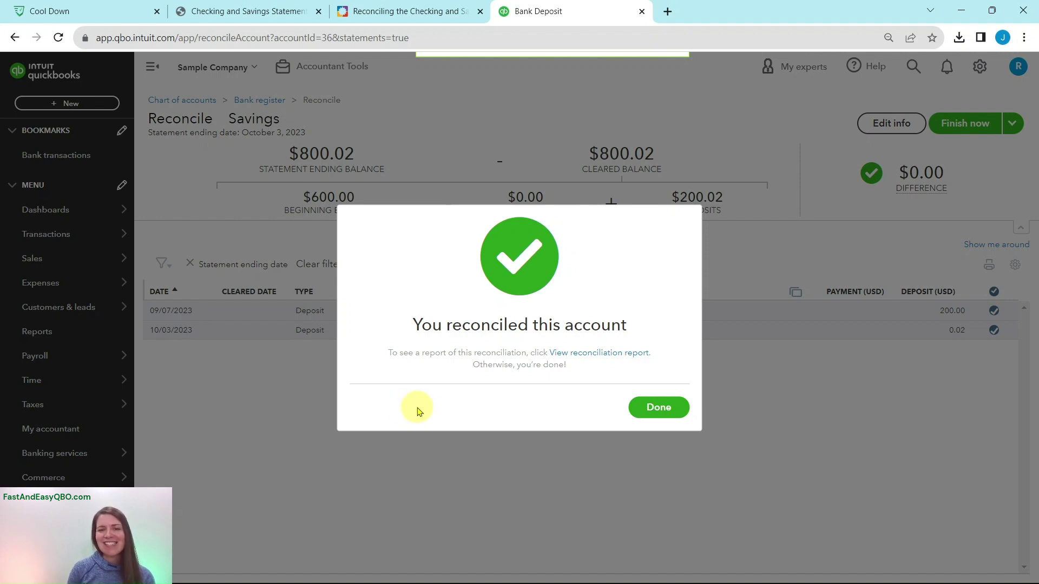
click(661, 409)
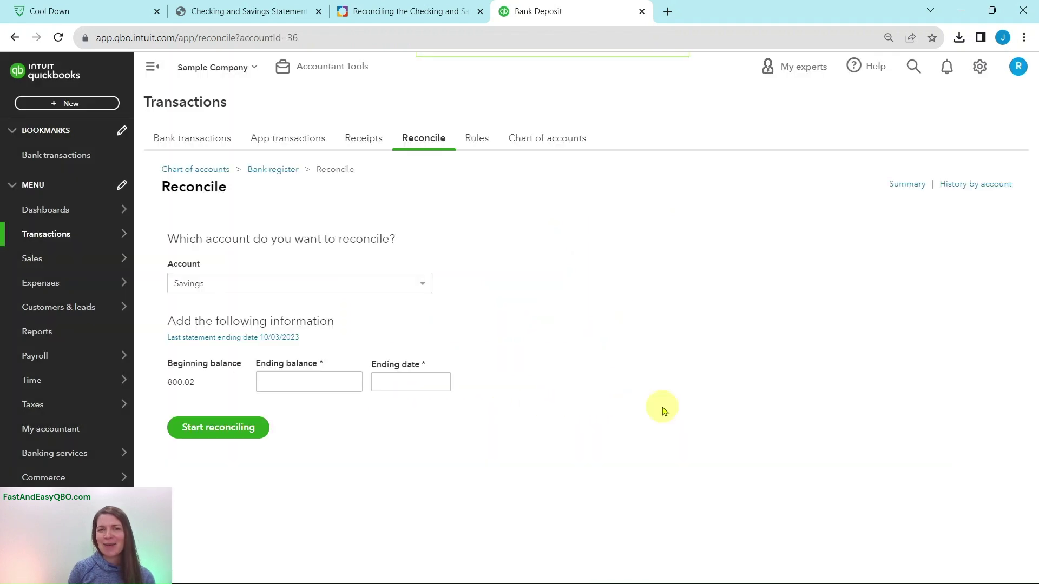